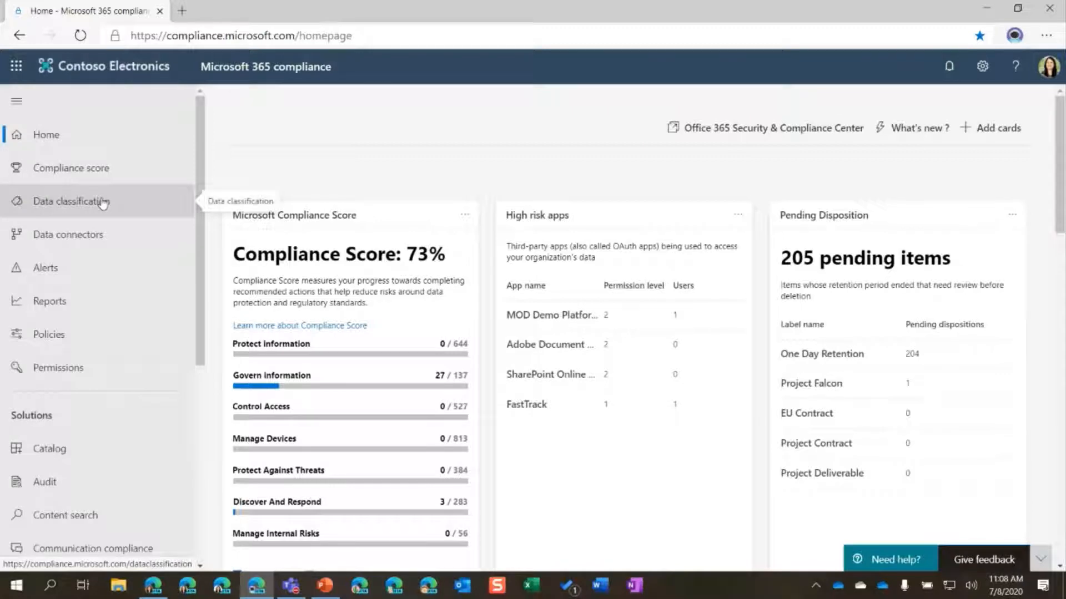
View the sensitive info types under Data classification, open Content explorer, and collapse the navigation pane.
left_click(103, 202)
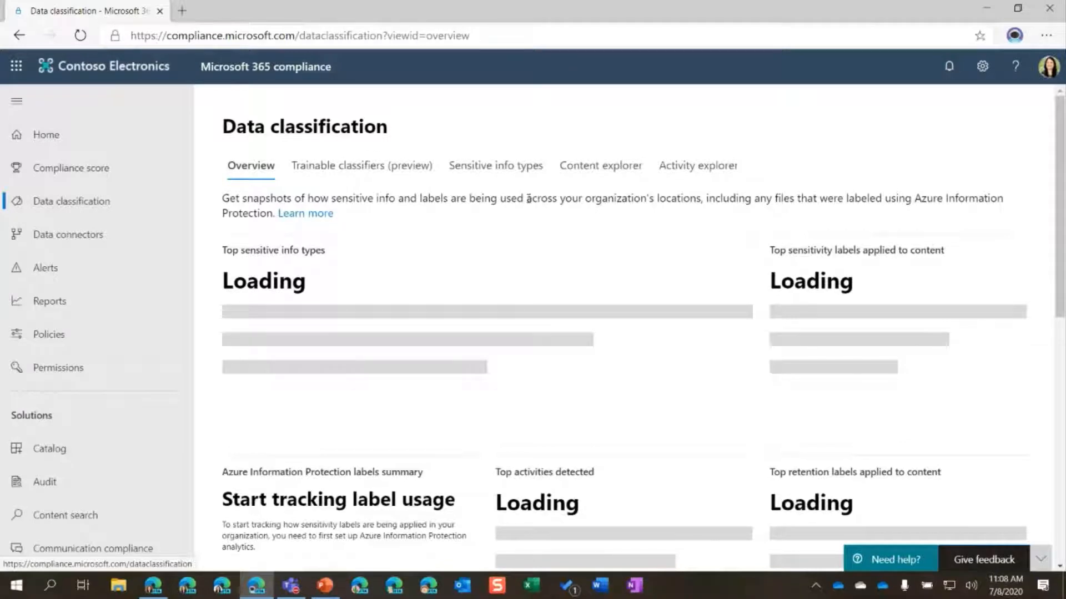
left_click(471, 166)
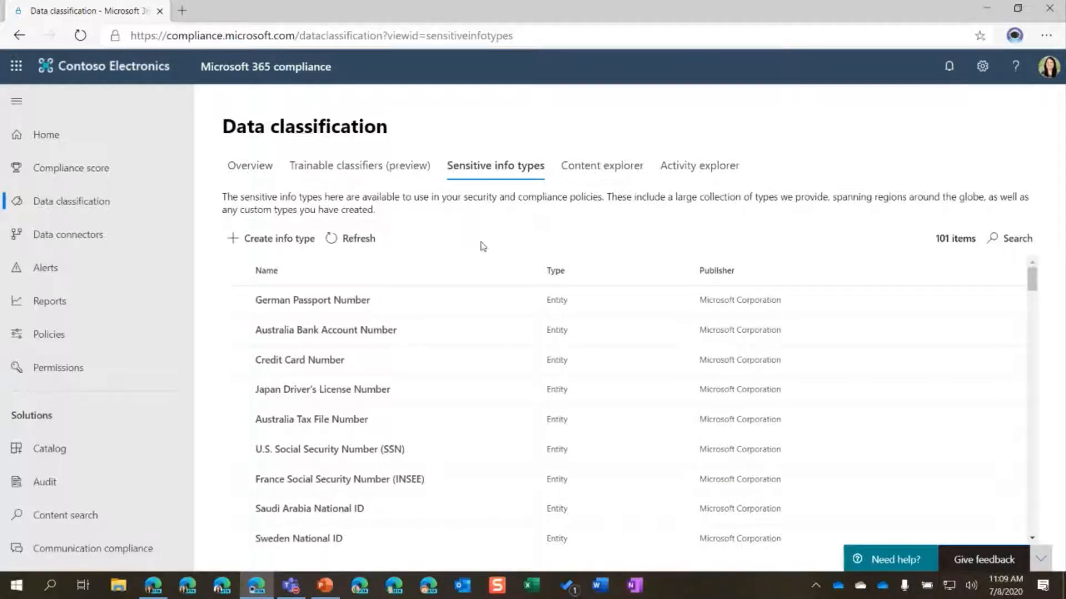
left_click(590, 176)
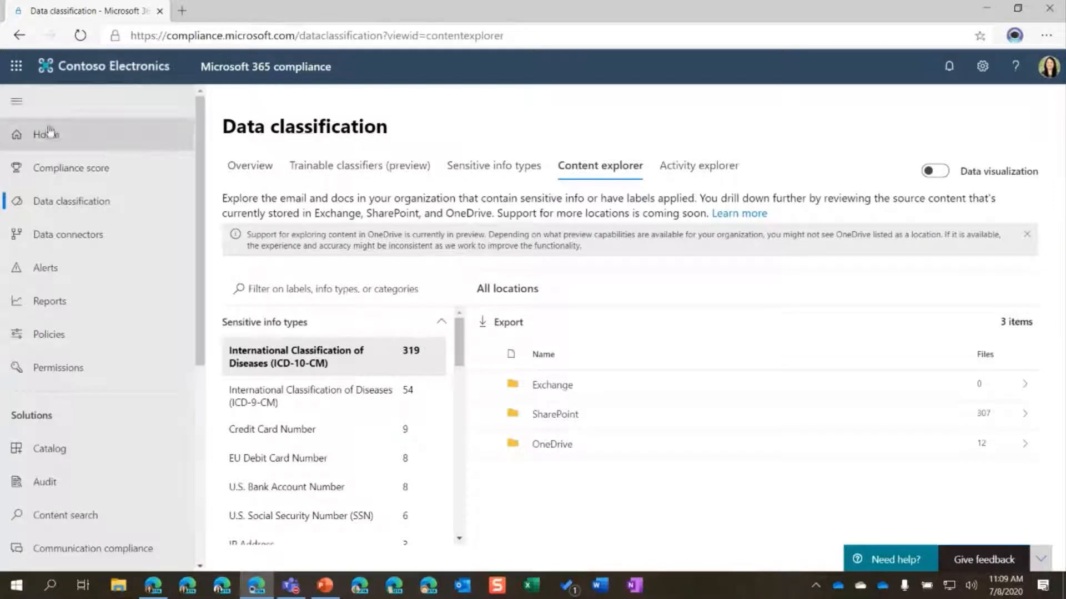
left_click(15, 104)
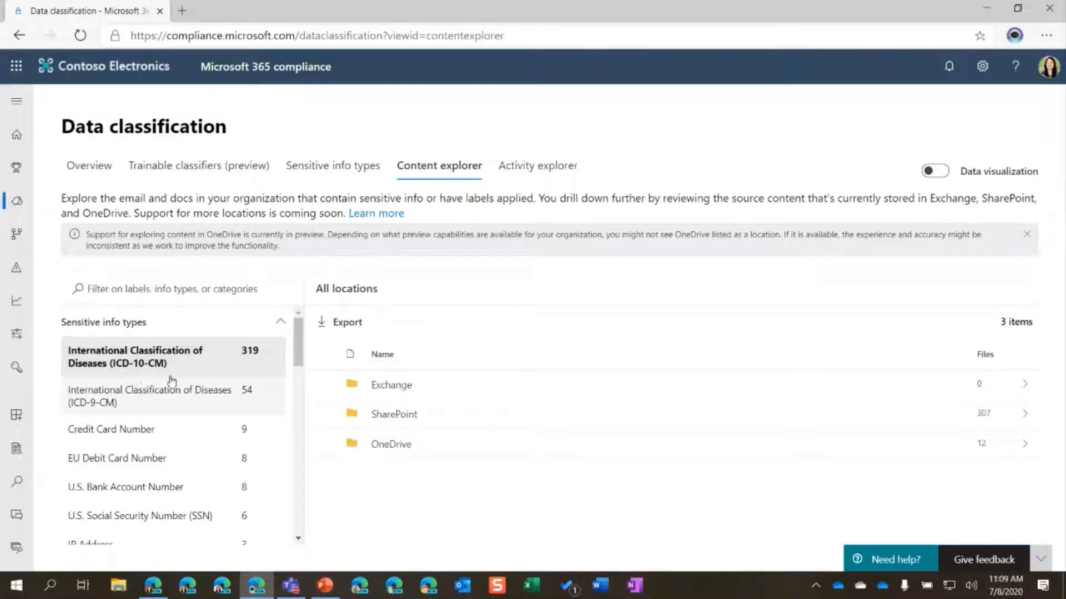
Look through the sensitive info types listed in Content explorer, from ICD-10-CM down to the sensitivity labels heading.
scroll(159, 373, "down", 1)
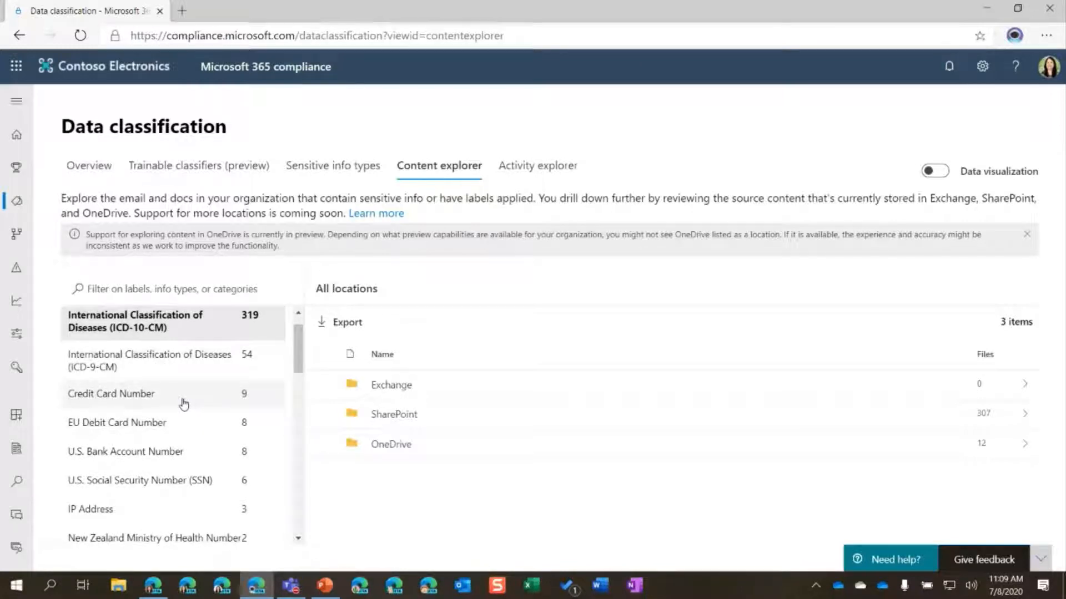
scroll(184, 403, "down", 2)
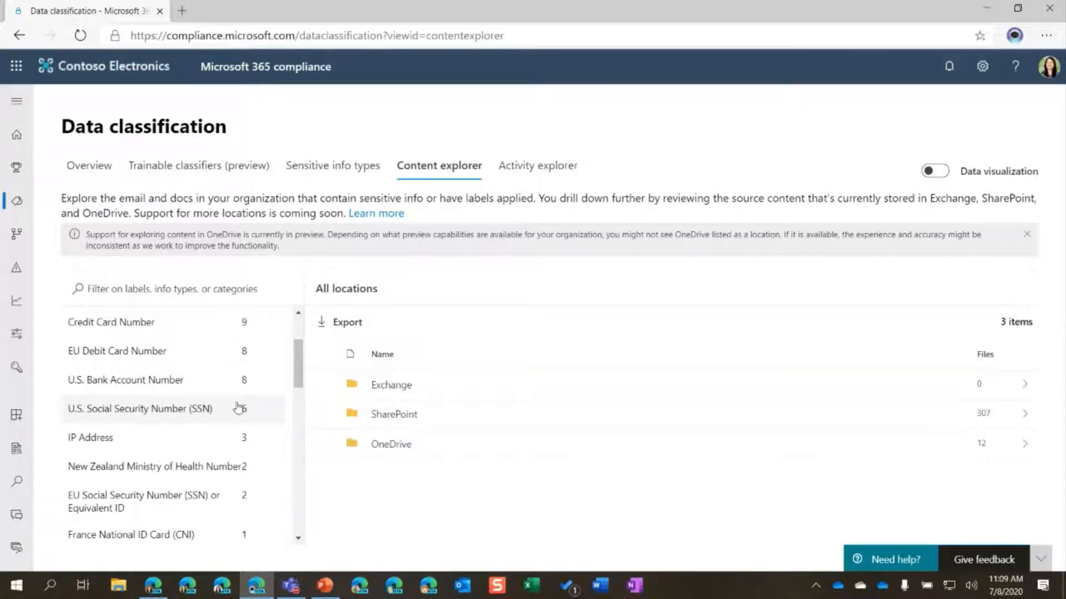
scroll(221, 406, "down", 1)
scroll(148, 388, "down", 2)
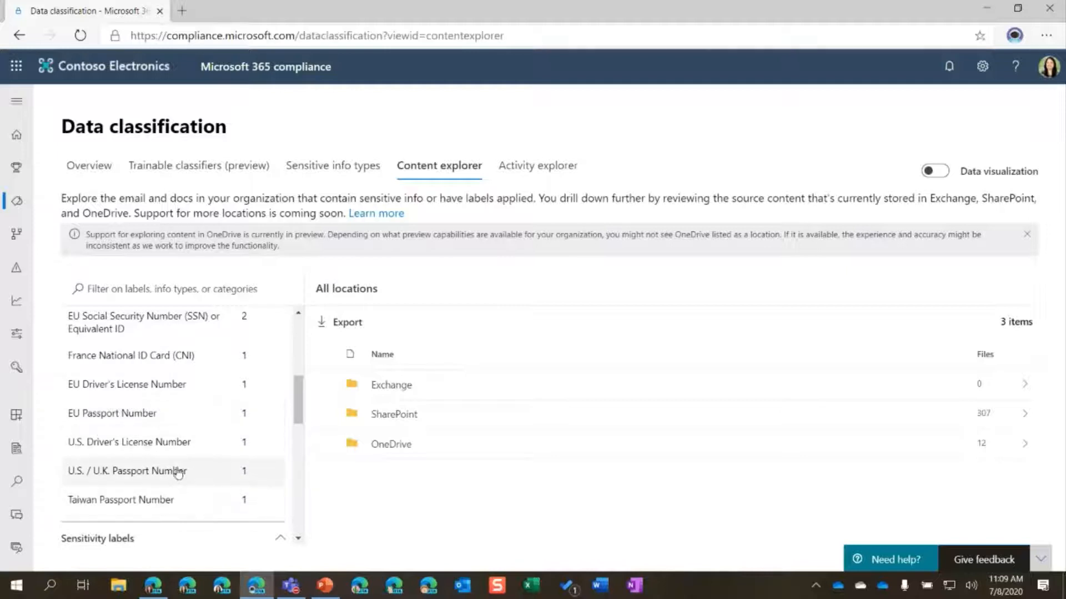
scroll(179, 433, "up", 3)
scroll(179, 433, "up", 1)
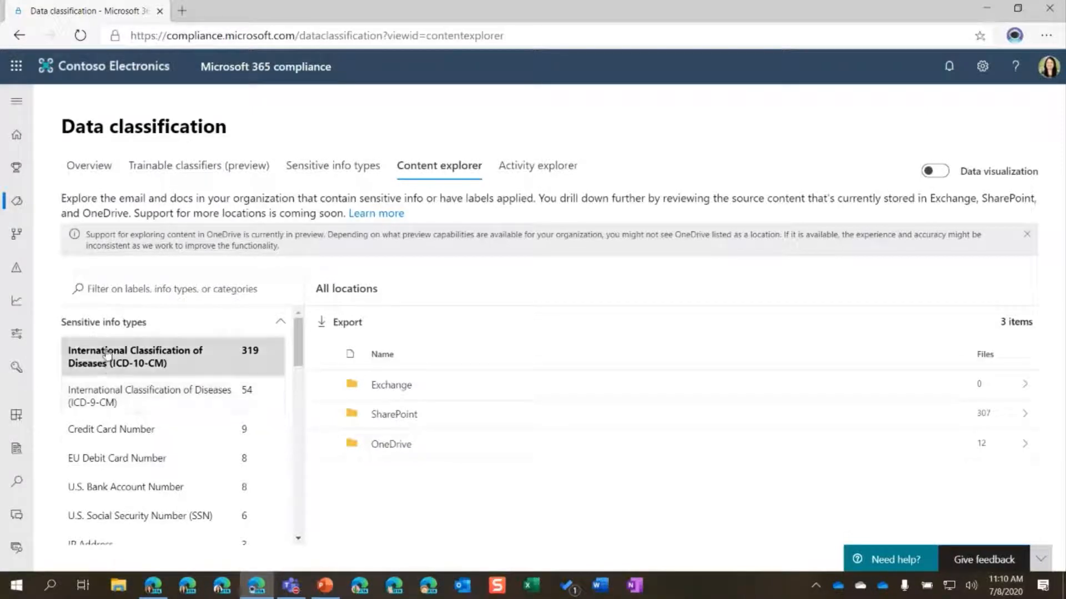
Drill down through the SharePoint location and its root address, browse the sites, and open the files of the pwa site.
left_click(476, 422)
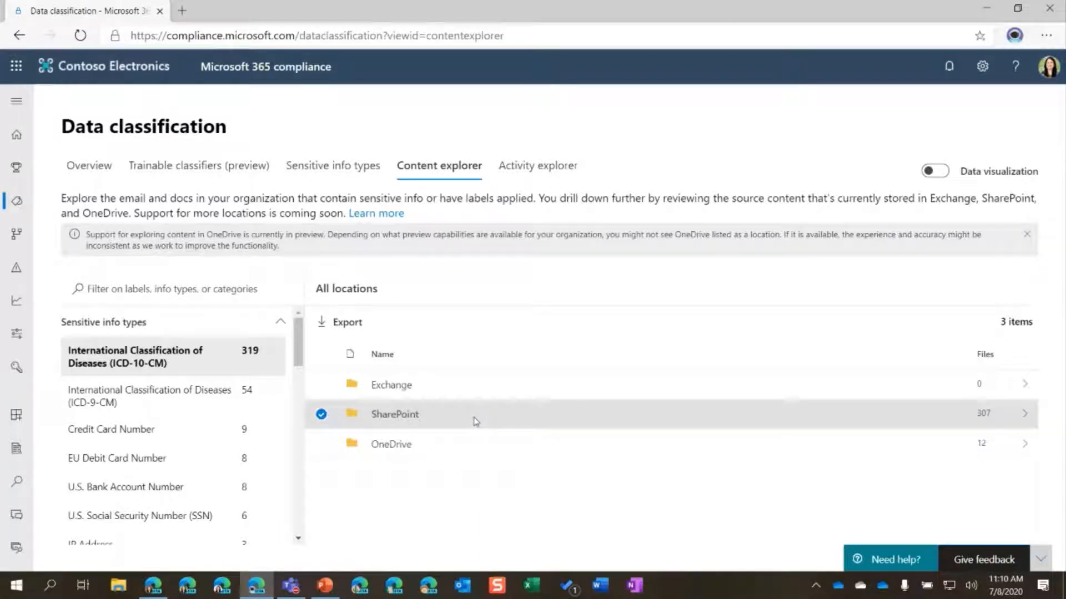
left_click(404, 421)
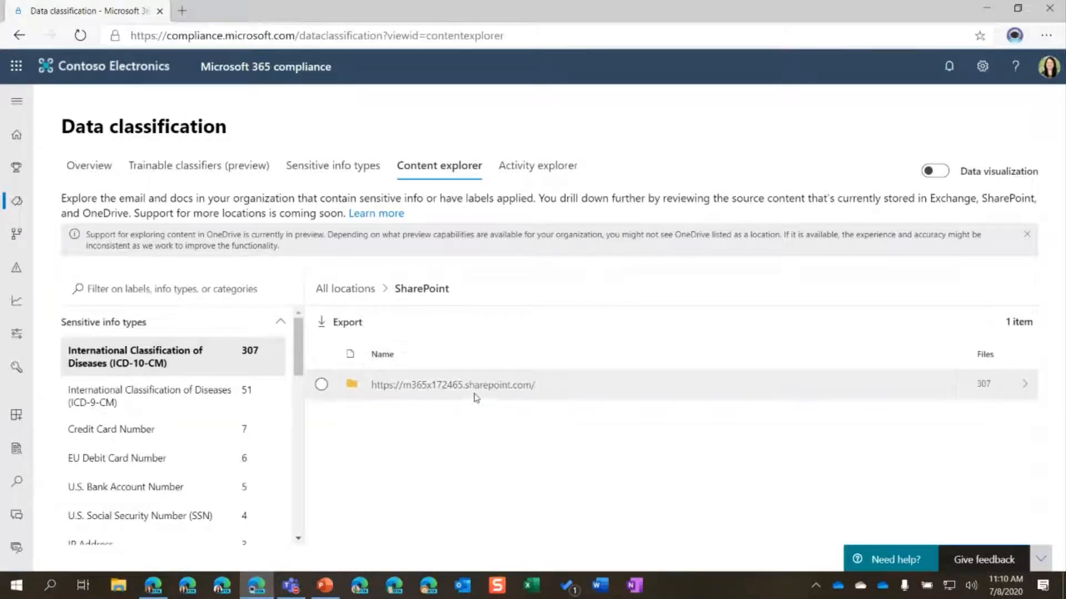
left_click(478, 392)
left_click(479, 391)
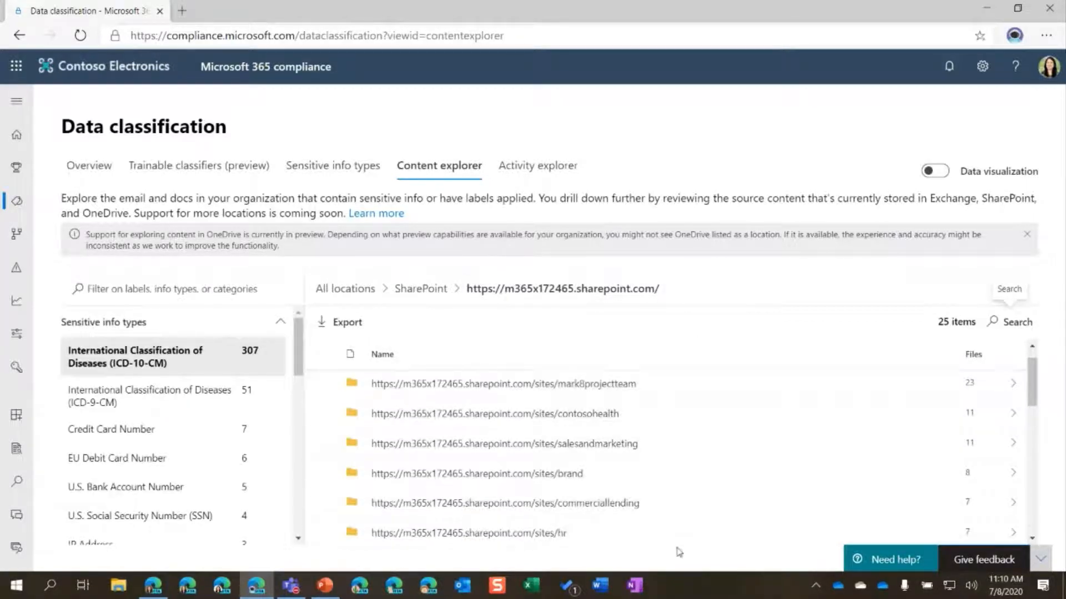
scroll(702, 458, "down", 1)
scroll(701, 458, "down", 2)
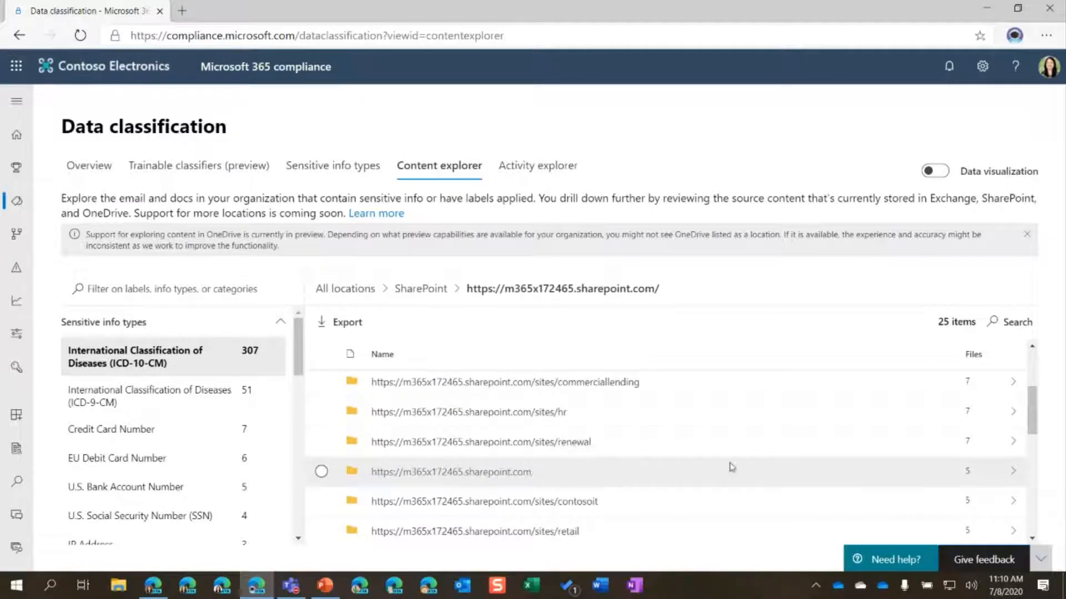
scroll(759, 438, "up", 3)
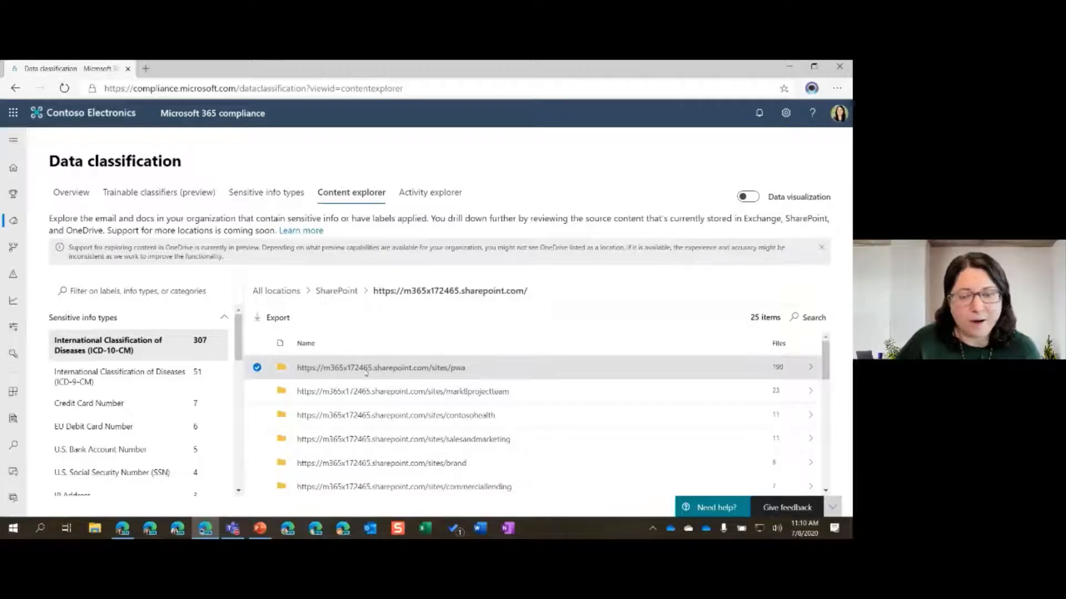
left_click(478, 383)
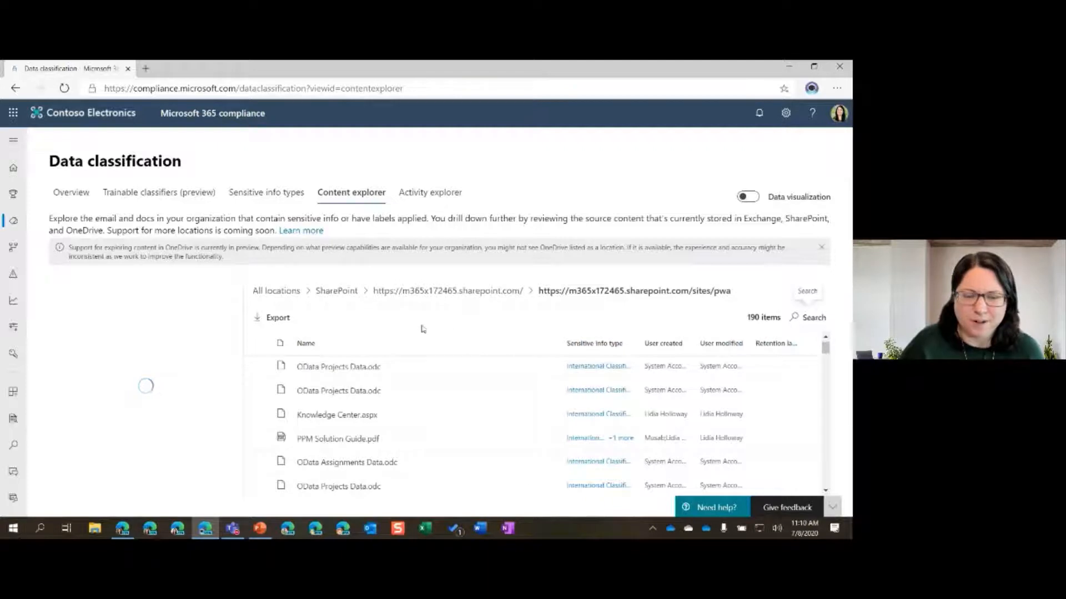
Examine the sensitive info type matches and confidence levels for PPM Solution Guide.pdf, and close the match details.
left_click(321, 441)
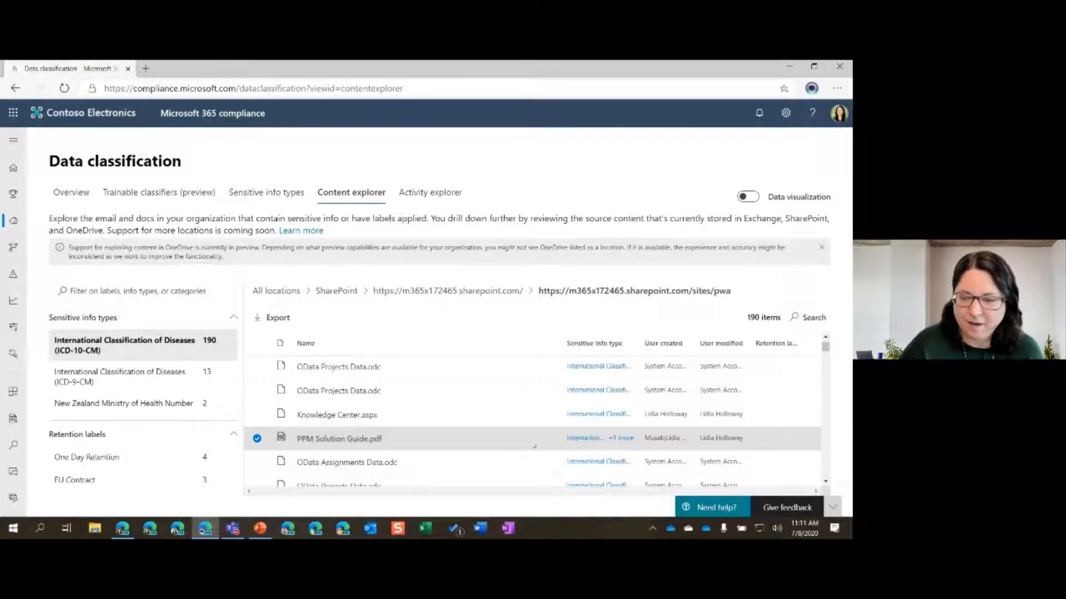
left_click(586, 442)
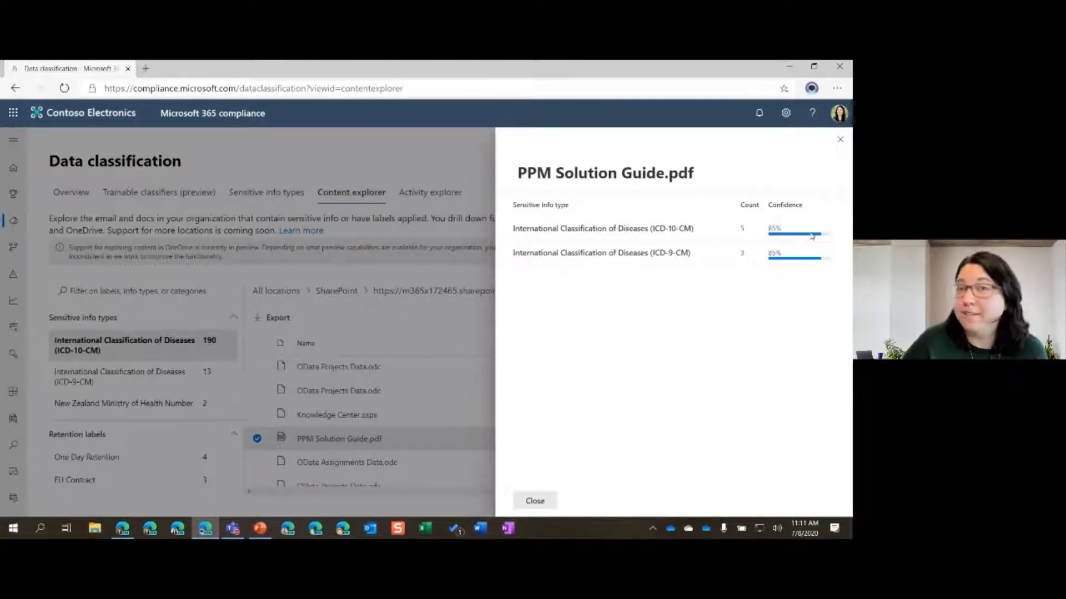
mouse_move(811, 236)
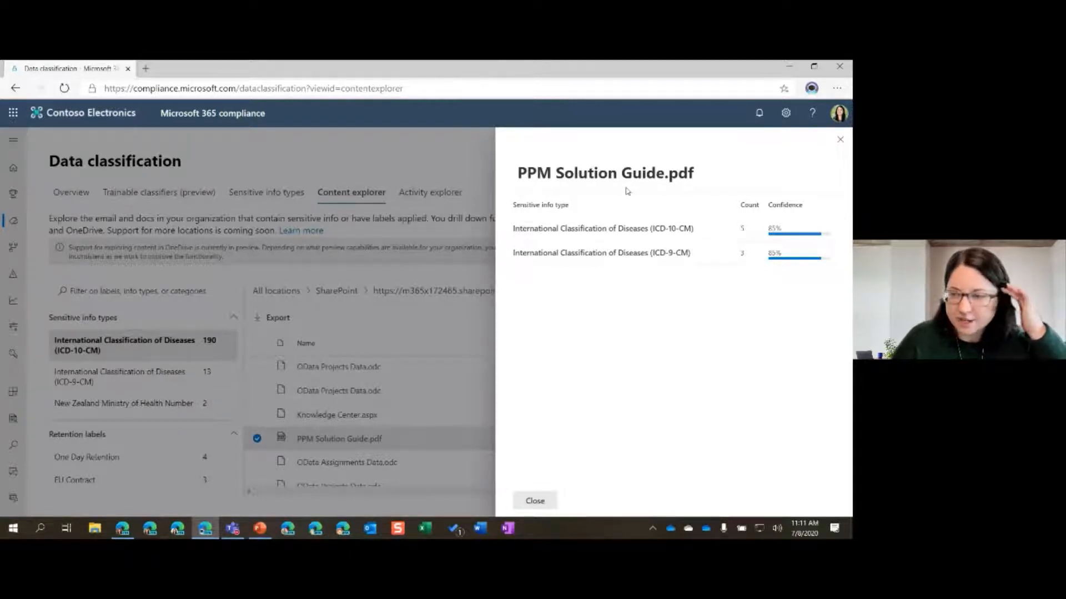
mouse_move(801, 254)
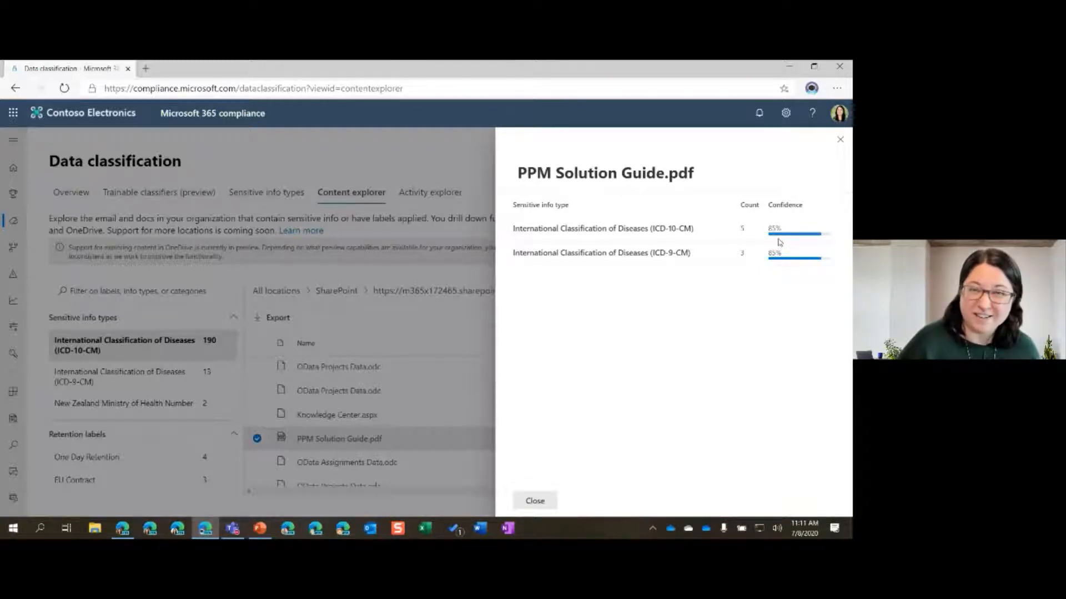
left_click(838, 143)
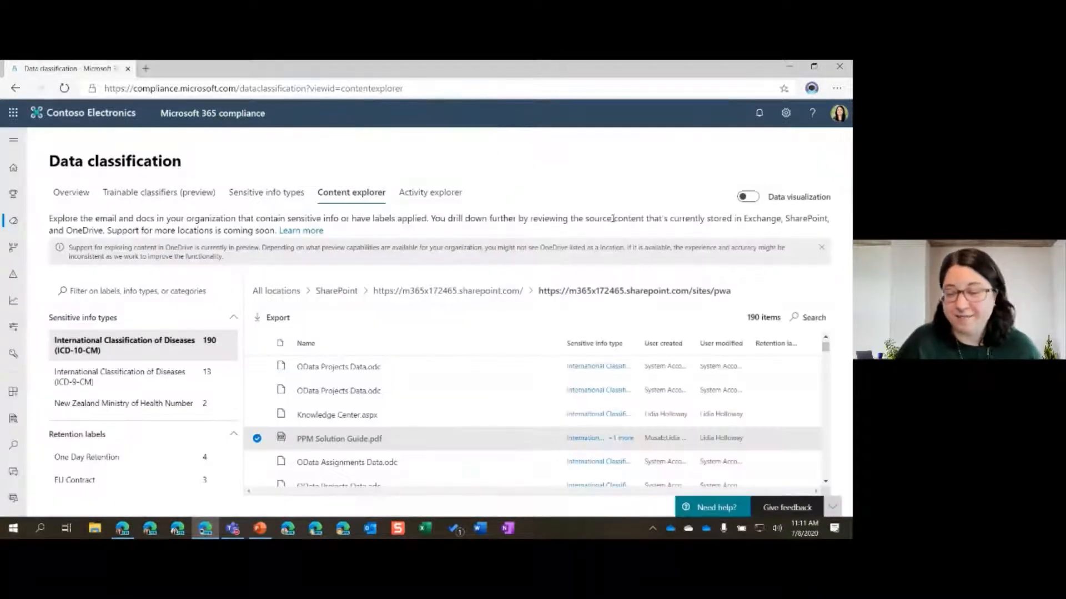
Preview PPM Solution Guide.pdf in the expanded source view, check its metadata details, and close the preview.
left_click(340, 440)
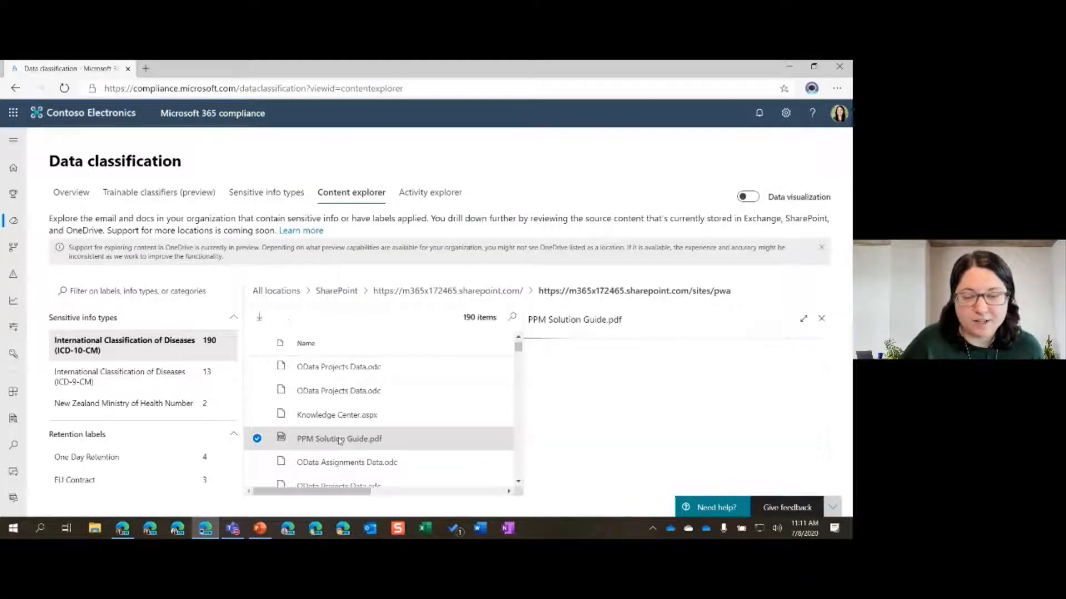
left_click(803, 319)
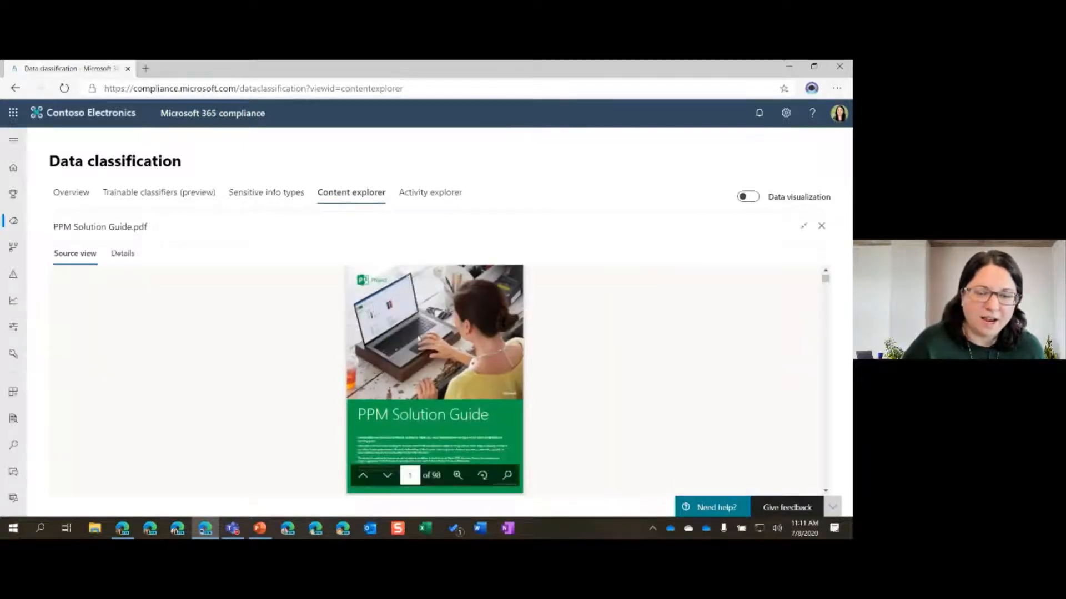
scroll(520, 345, "down", 2)
scroll(521, 345, "down", 10)
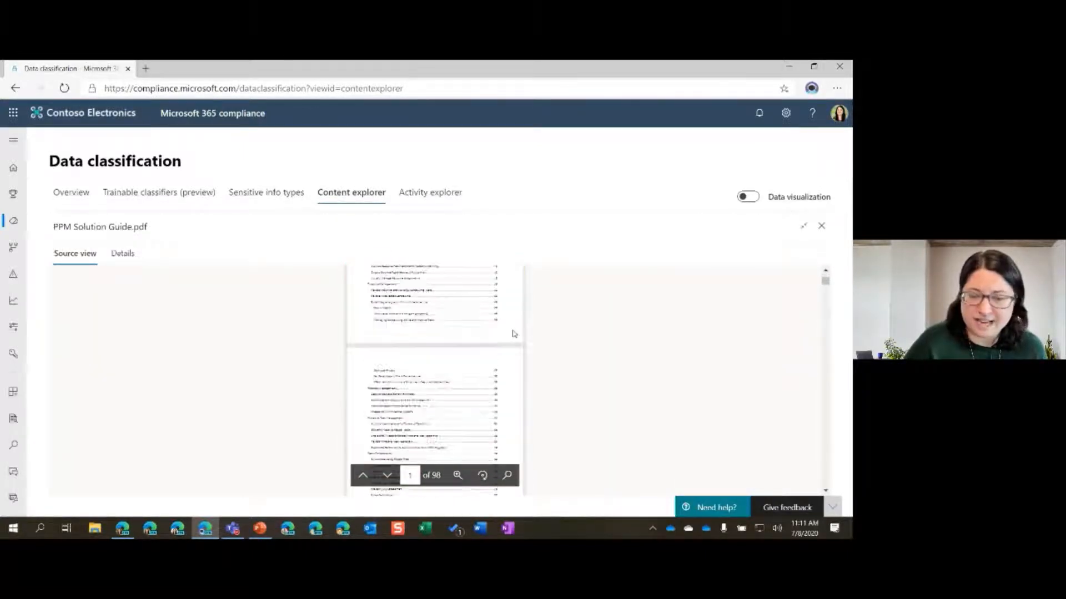
scroll(514, 320, "down", 10)
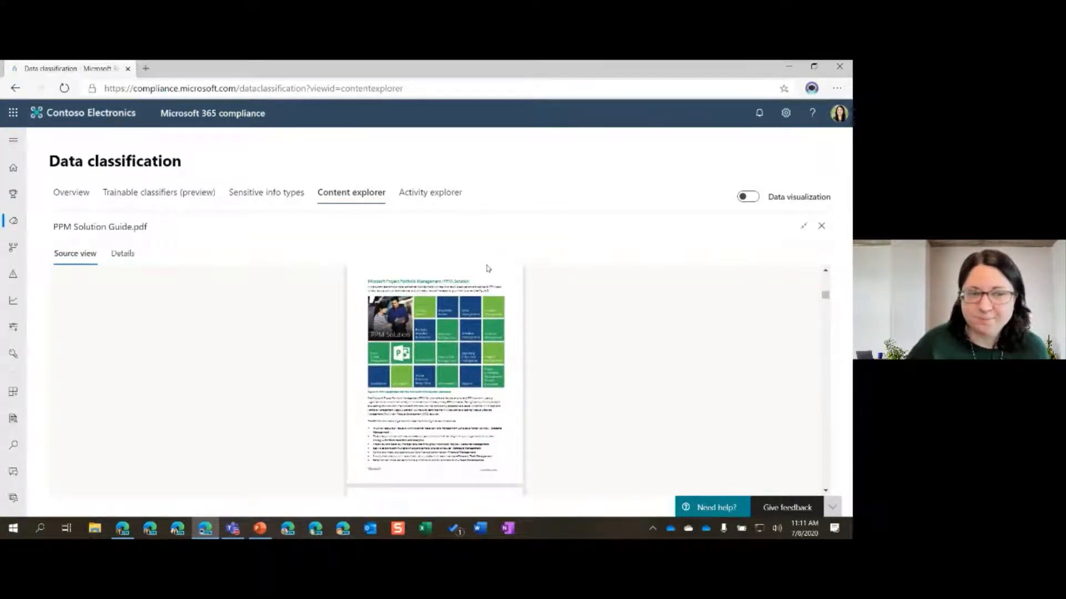
left_click(122, 253)
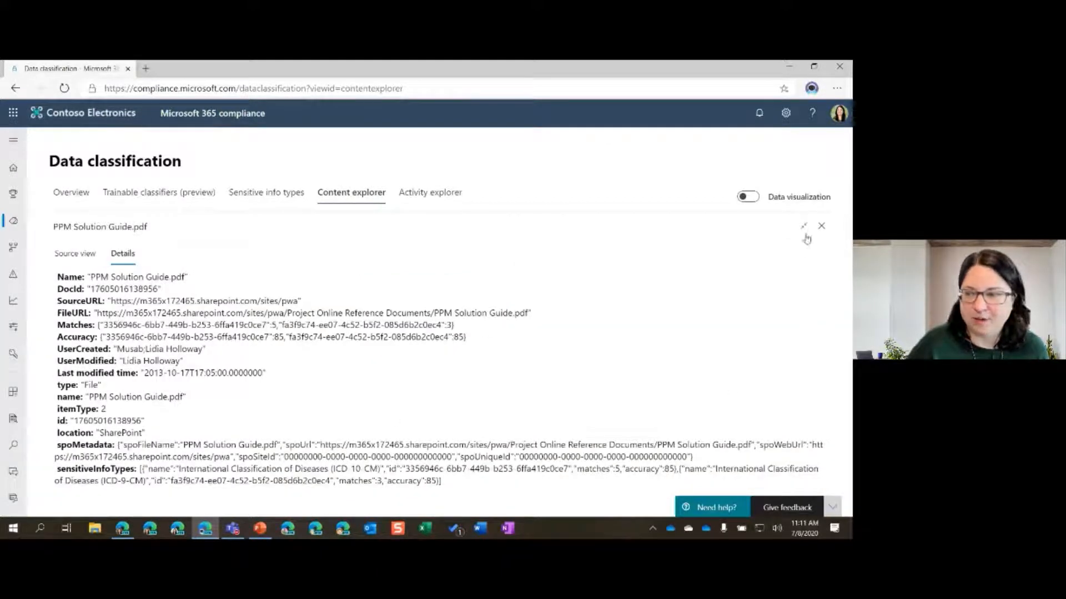
left_click(821, 226)
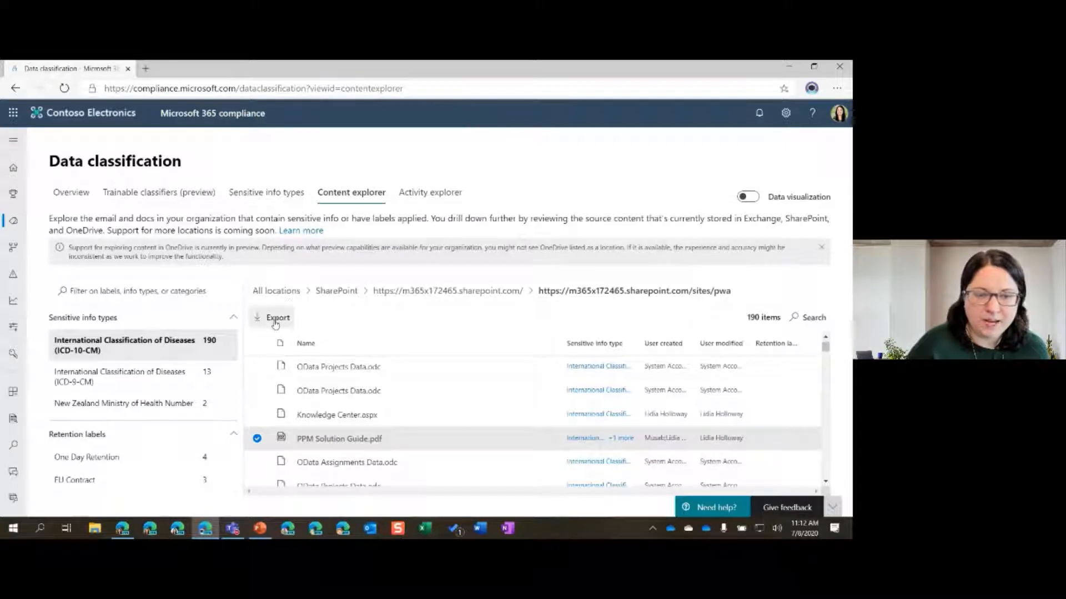
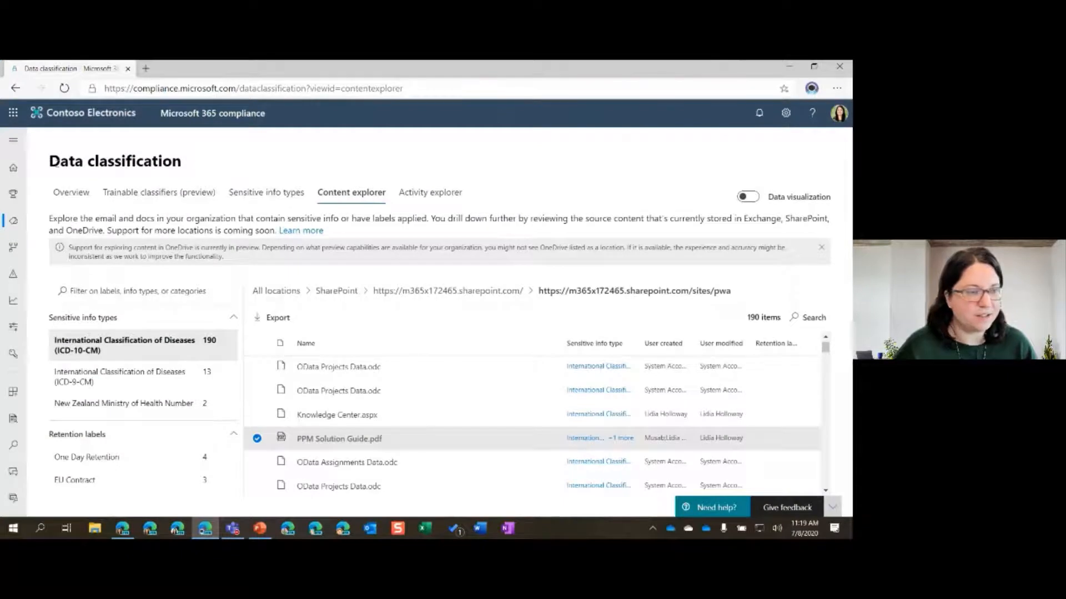
Open the sensitivity labels list under Information protection and collapse the navigation pane again.
left_click(14, 140)
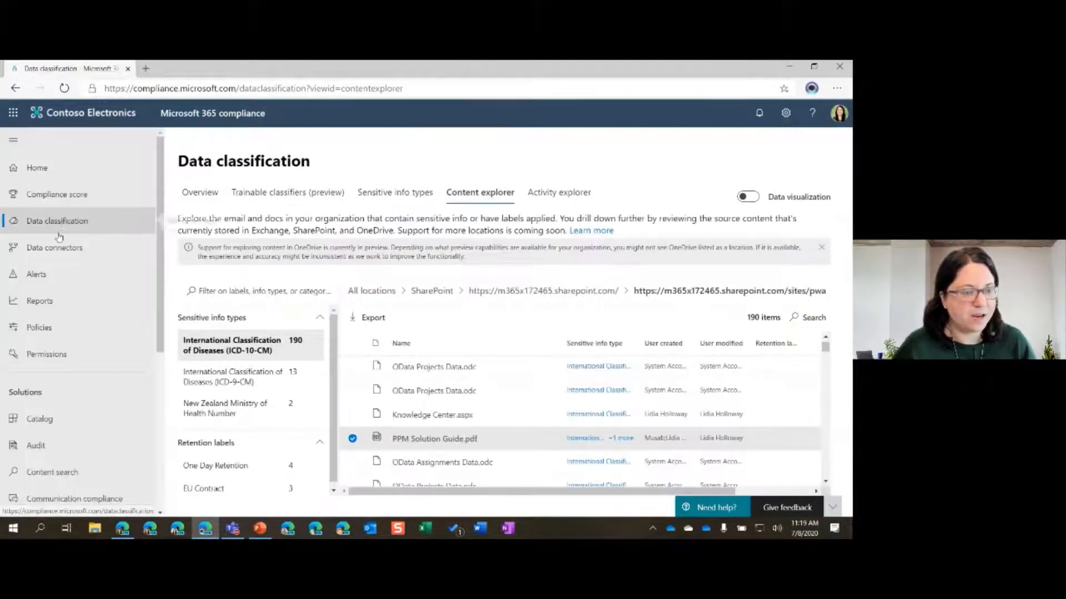
scroll(55, 222, "down", 5)
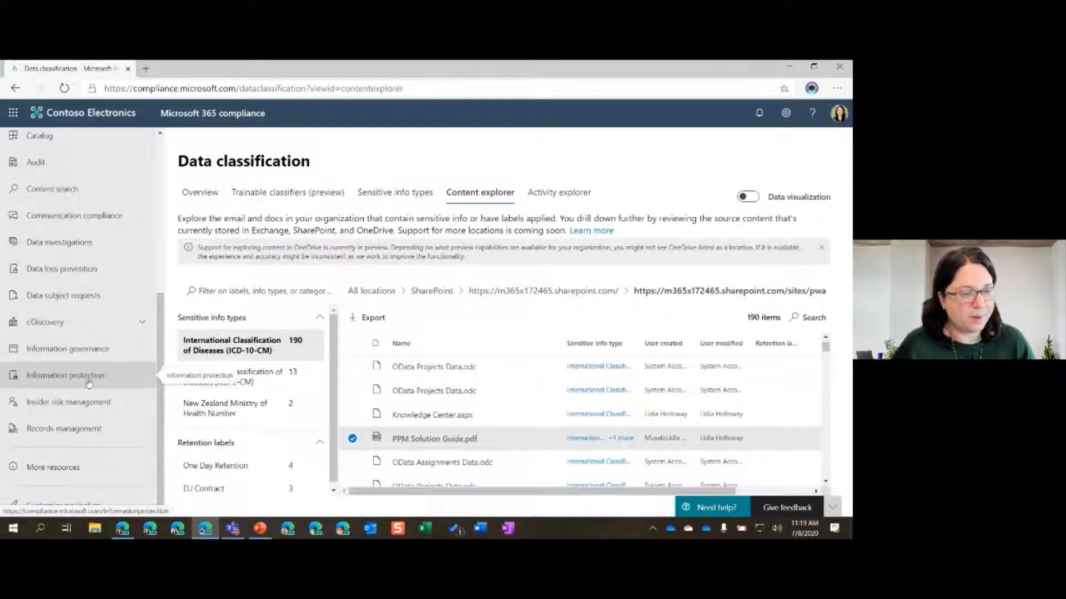
left_click(96, 382)
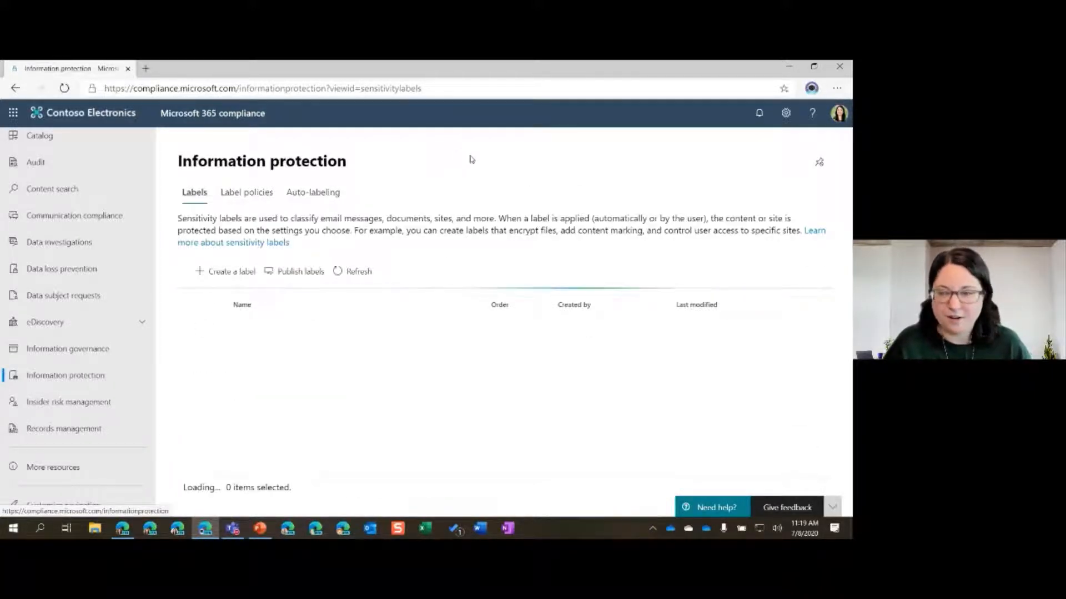
scroll(100, 180, "up", 1)
scroll(100, 180, "up", 5)
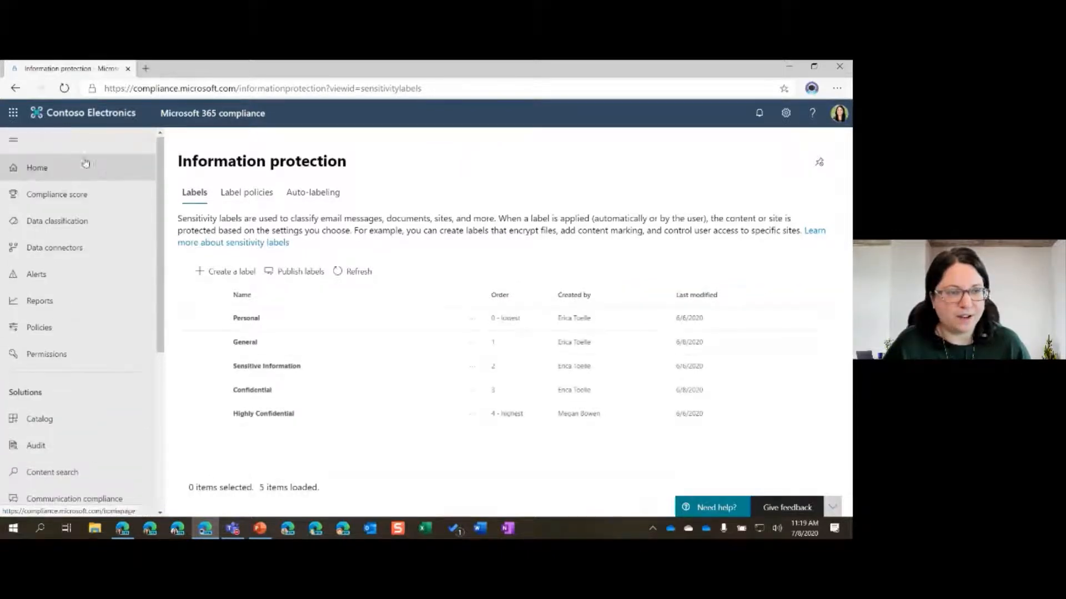
left_click(14, 140)
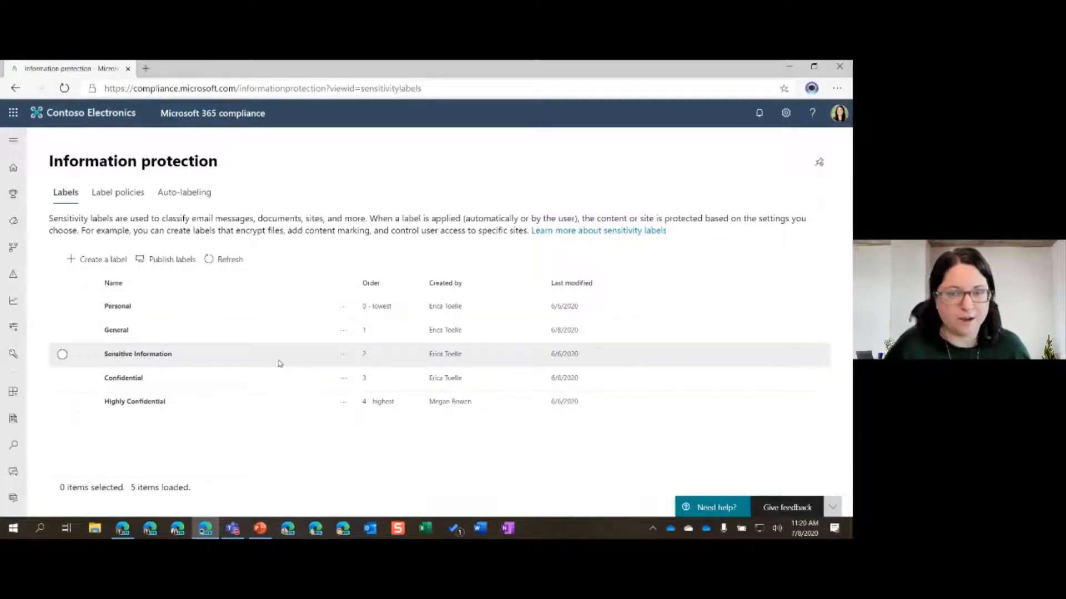
Create a new sensitivity label named "Really personal" with the user description "x", and continue to the encryption settings.
left_click(99, 261)
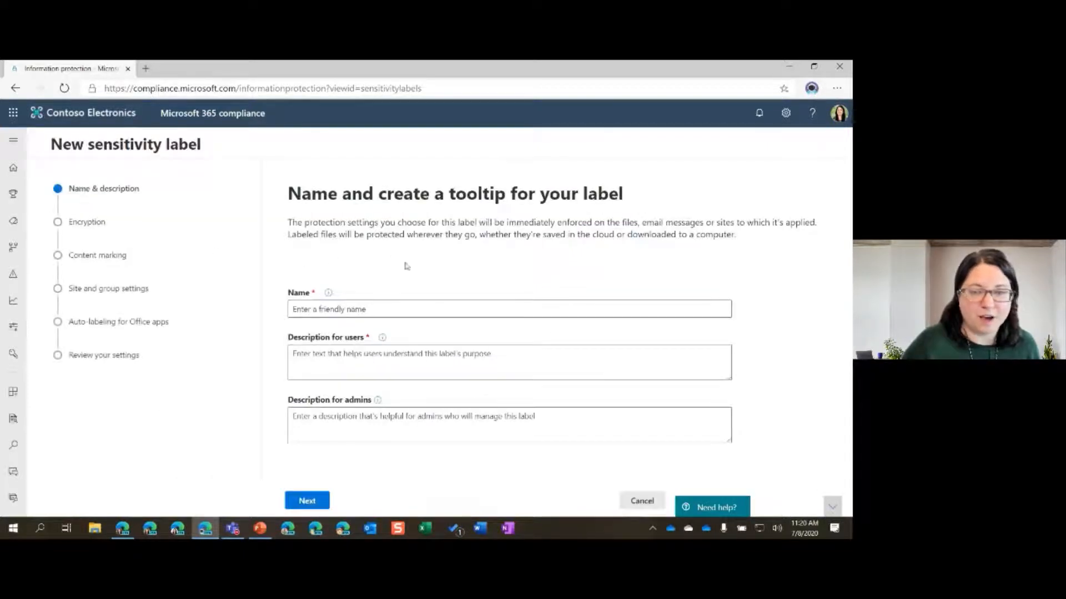
left_click(300, 305)
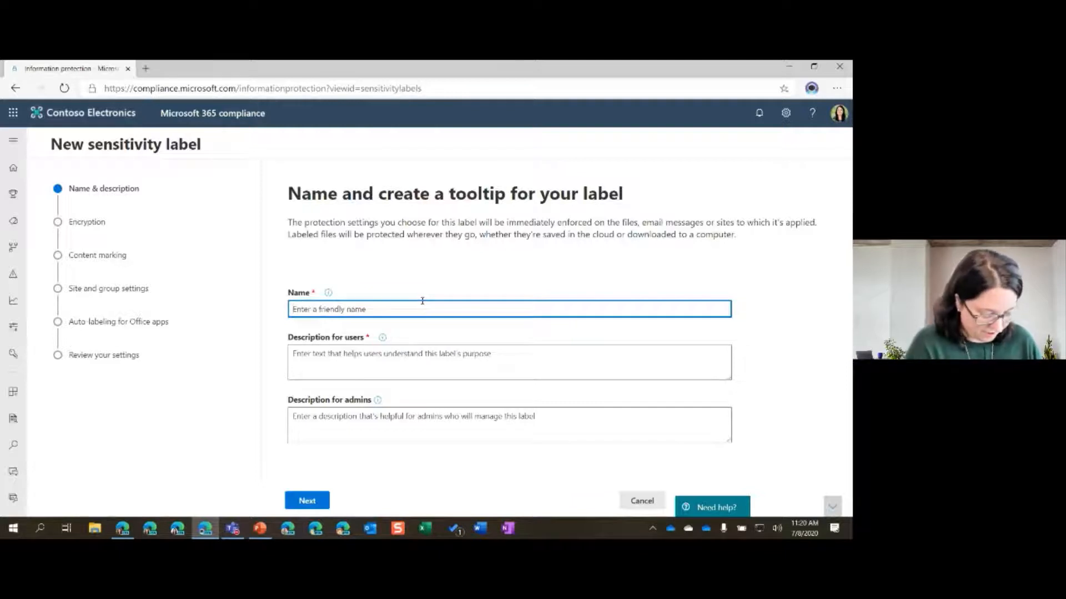
type("Really personal")
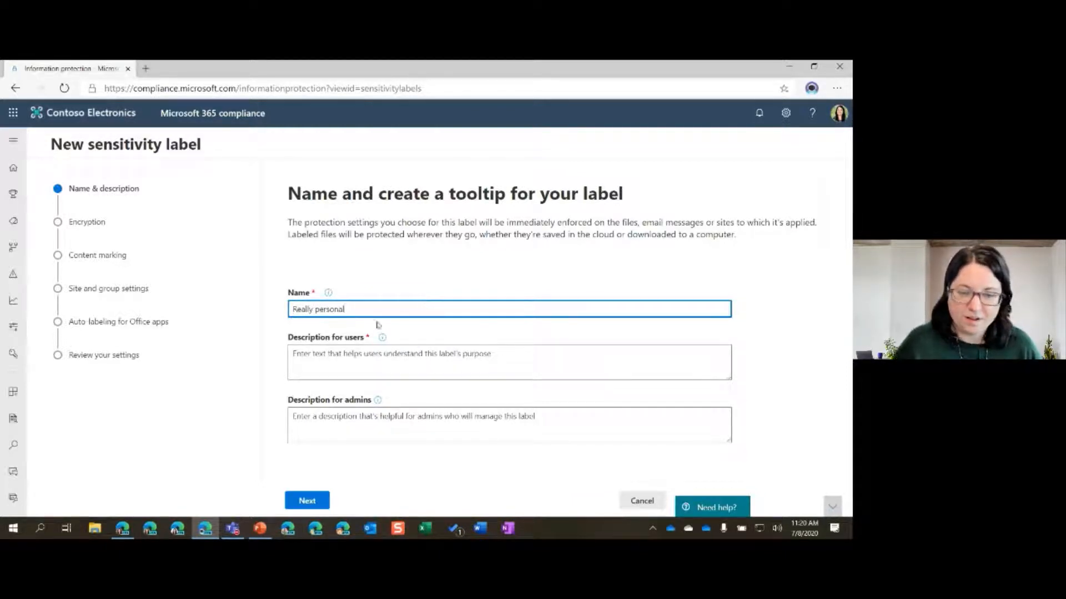
left_click(341, 367)
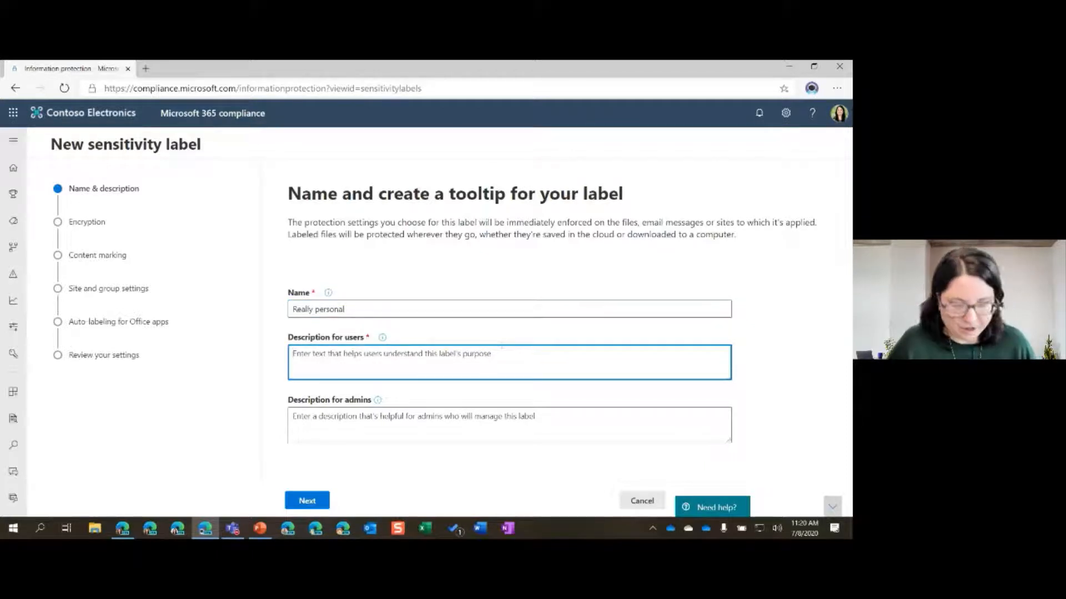
type("x")
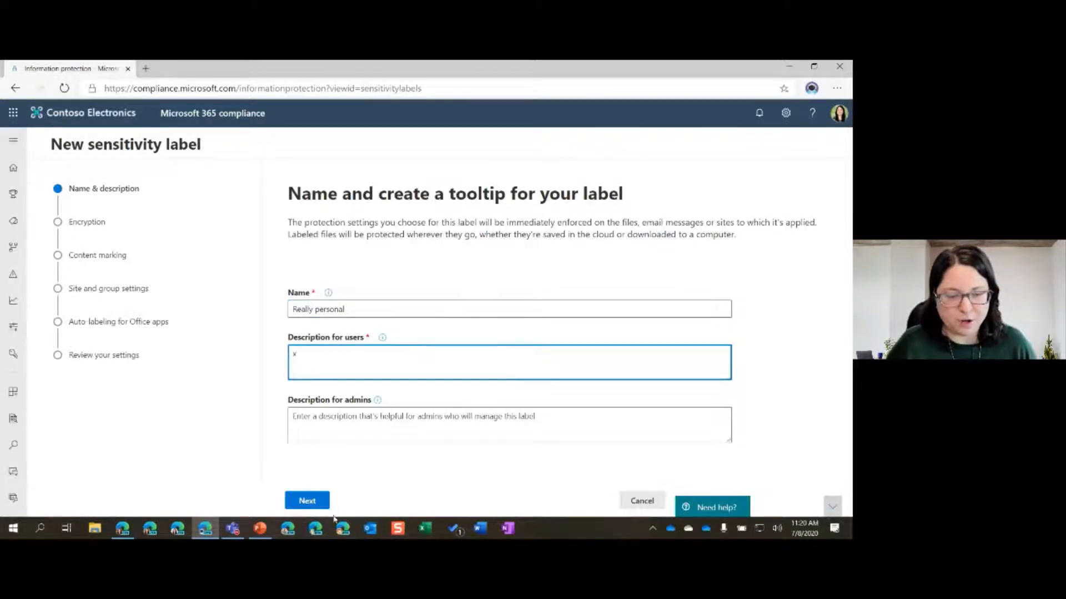
left_click(303, 505)
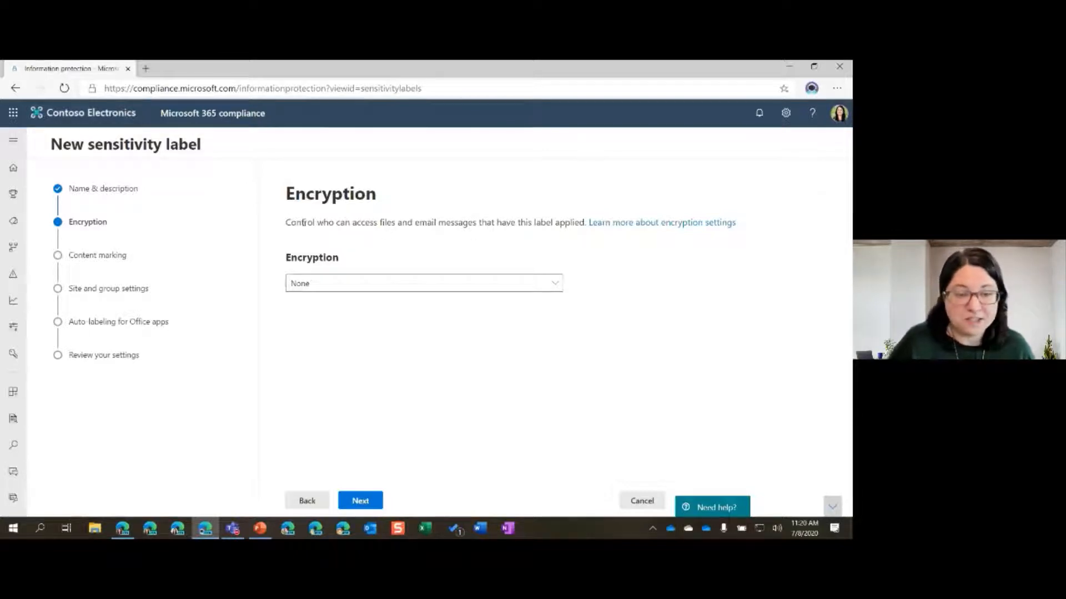
Set the label's encryption to Apply and choose to assign permissions now.
left_click(483, 286)
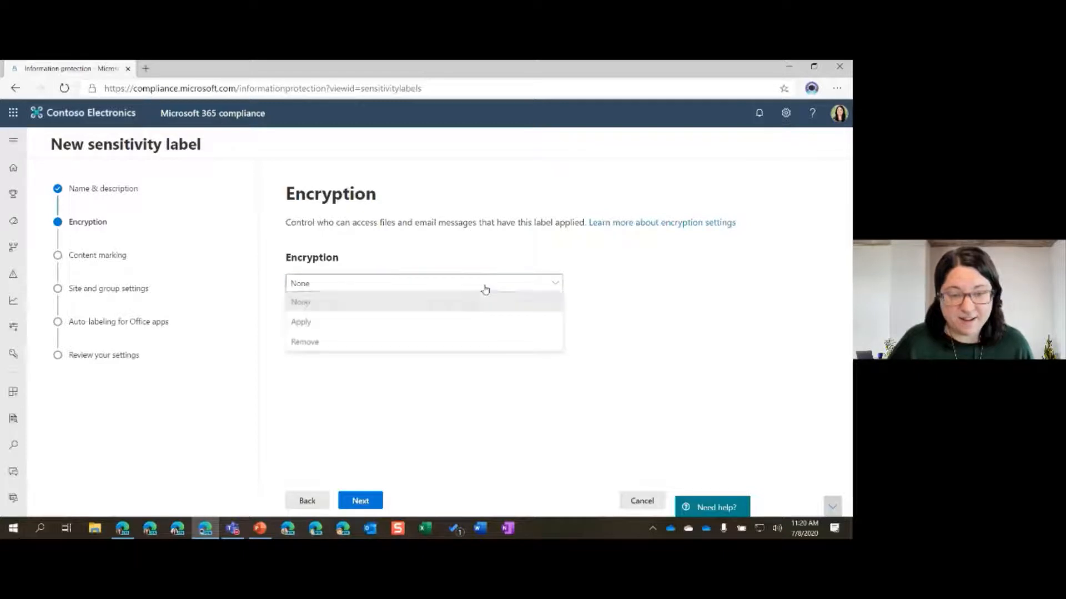
left_click(302, 328)
scroll(387, 296, "down", 1)
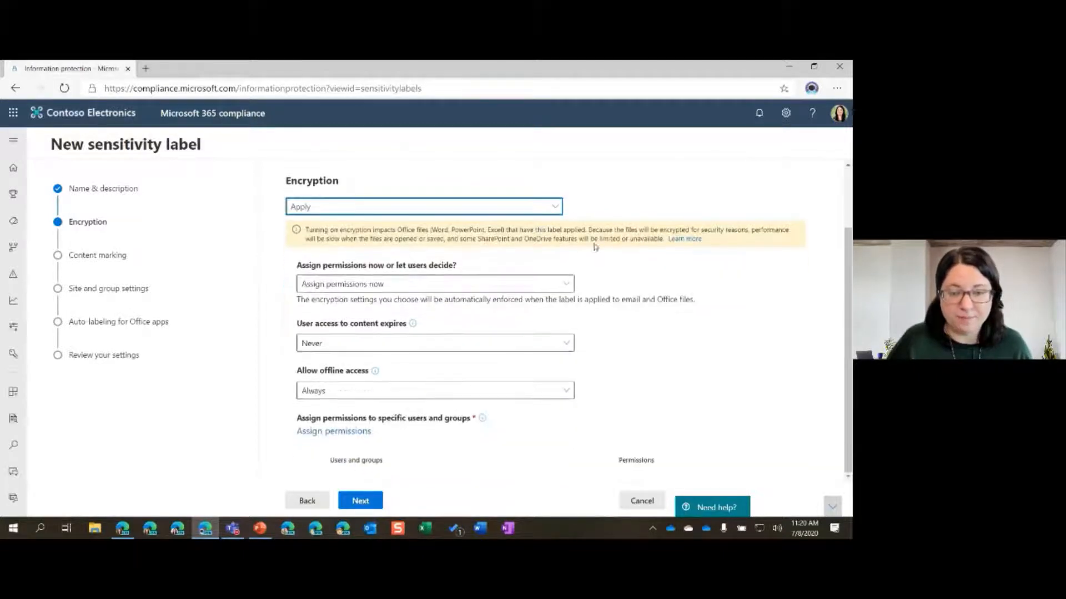
left_click(385, 284)
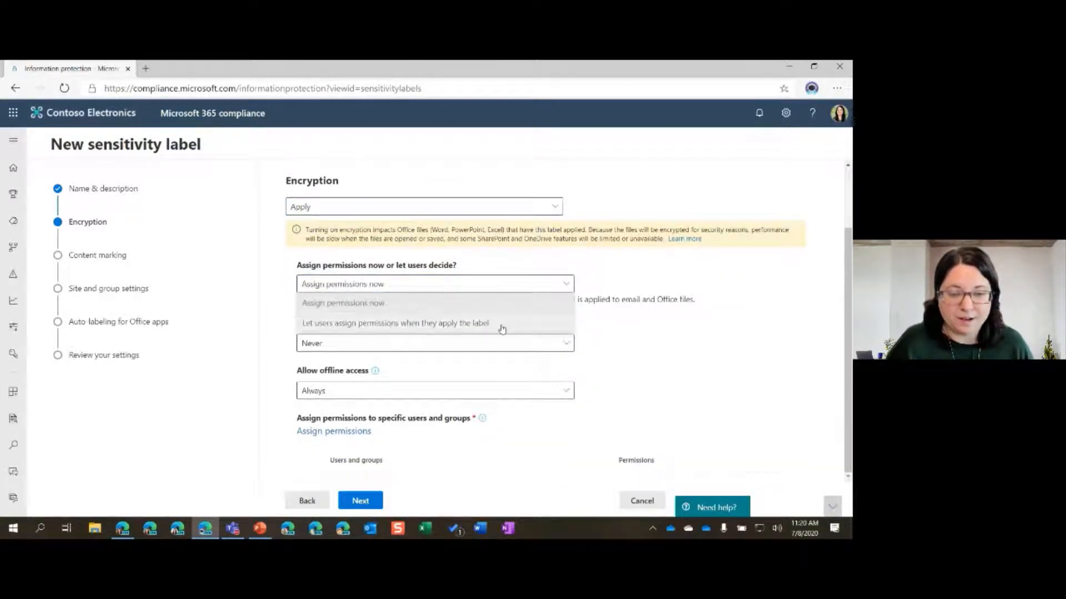
left_click(392, 310)
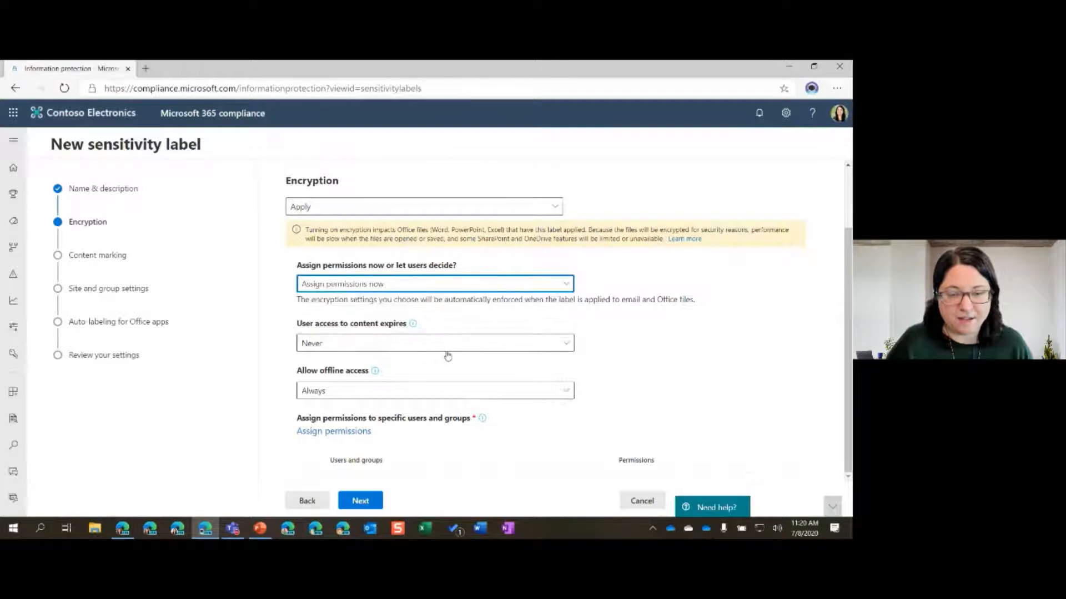
Add any authenticated users to the permission assignment and switch their permission level to Custom.
left_click(339, 432)
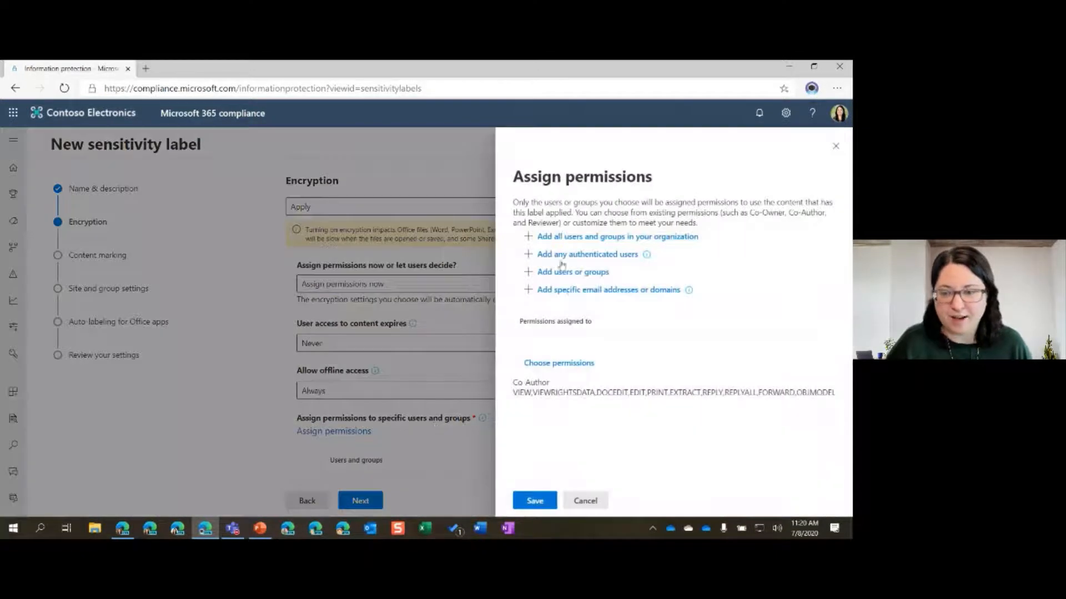
left_click(590, 255)
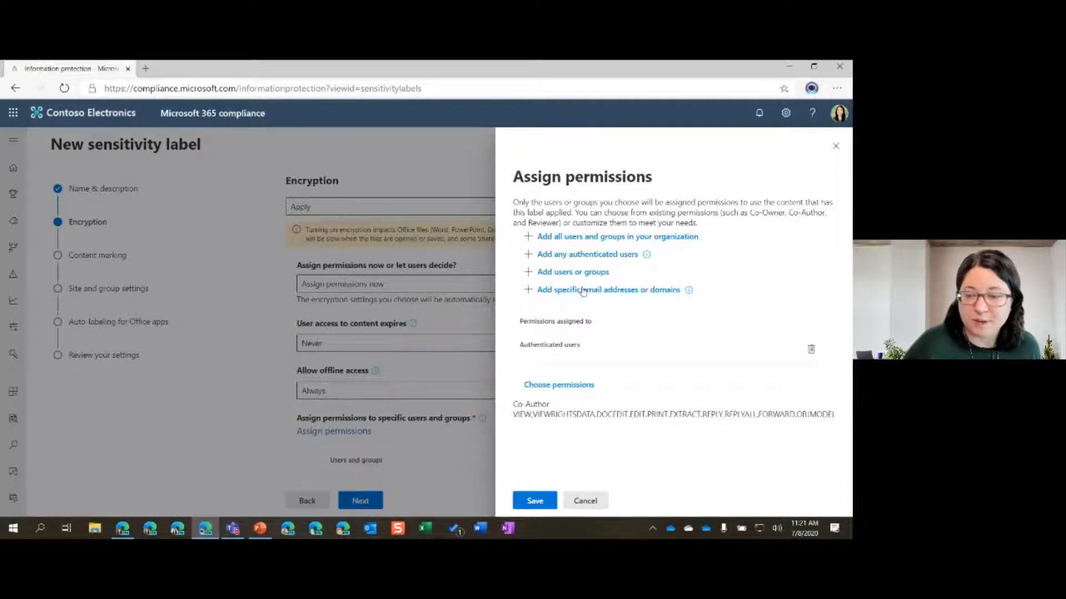
left_click(582, 385)
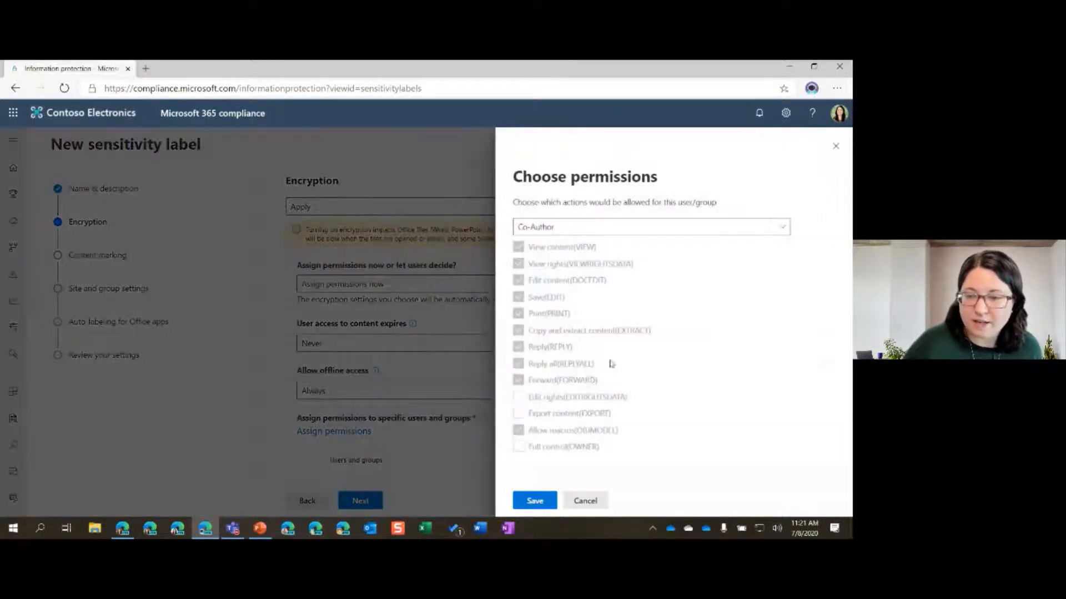
left_click(570, 227)
left_click(558, 327)
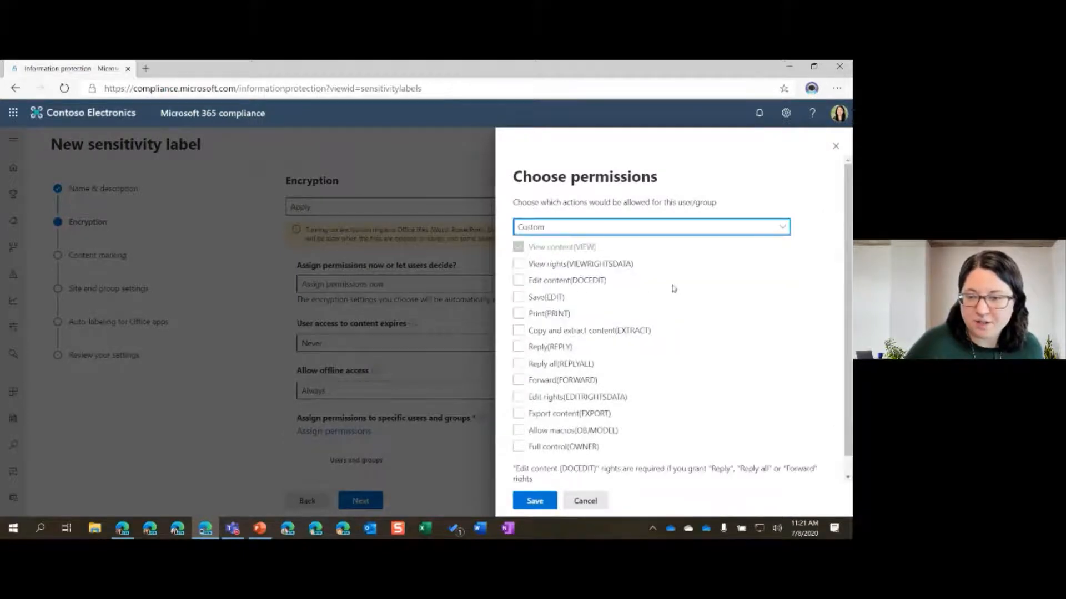
Try out individual custom rights such as View rights, Print and Reply all, and cancel both the permission choice and the assignment.
left_click(613, 266)
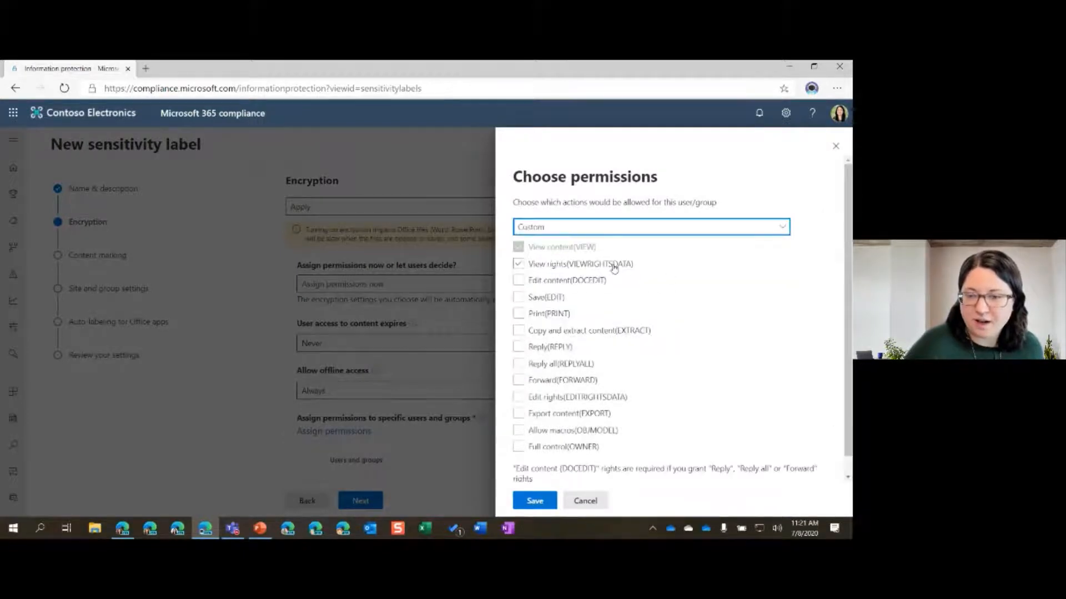
left_click(575, 267)
left_click(617, 272)
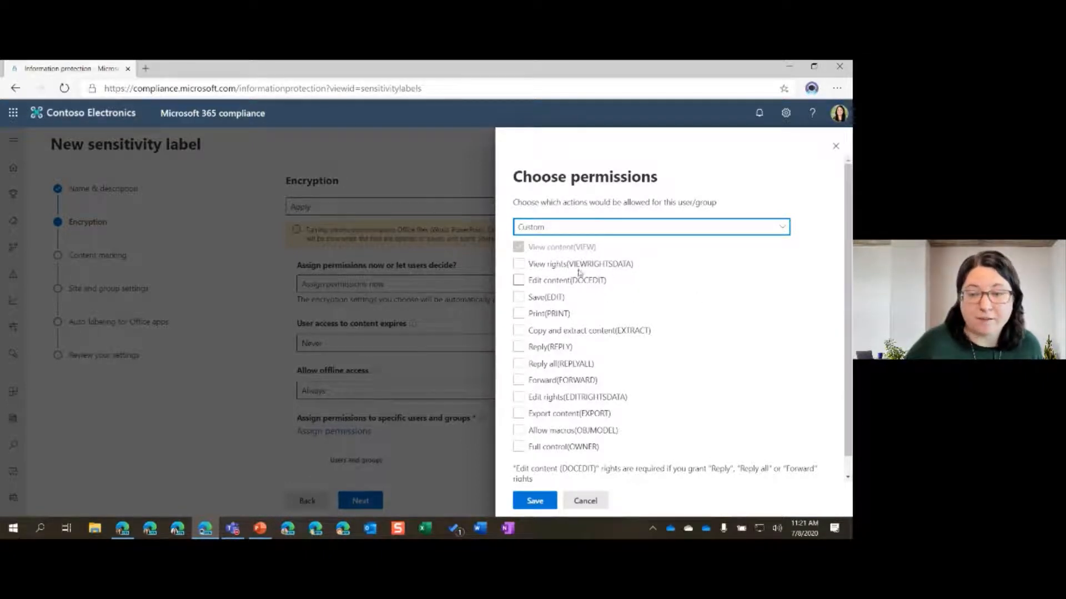
left_click(532, 303)
left_click(544, 317)
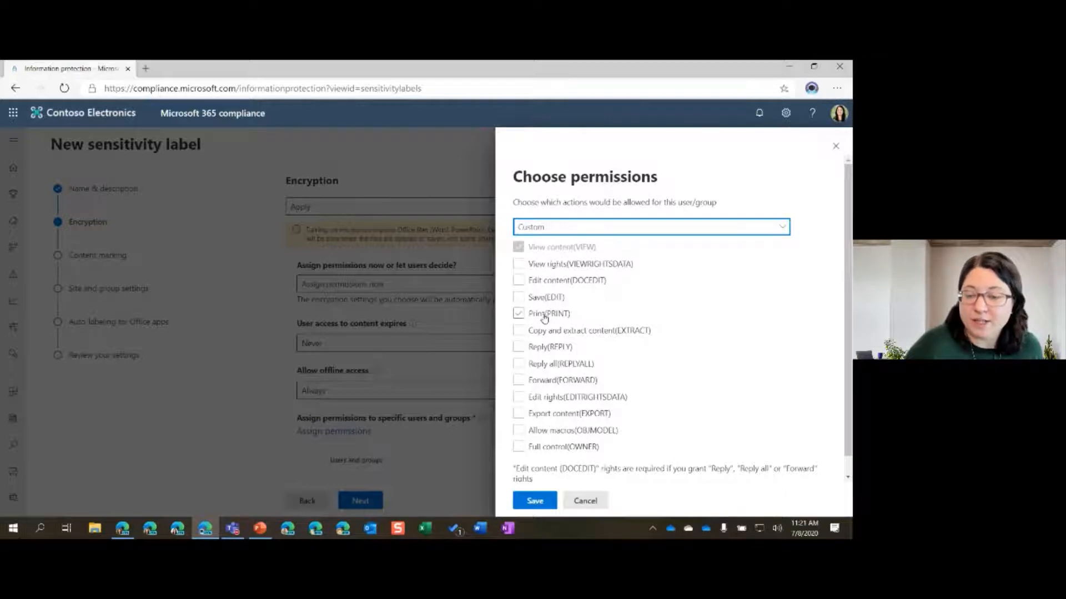
scroll(610, 333, "down", 1)
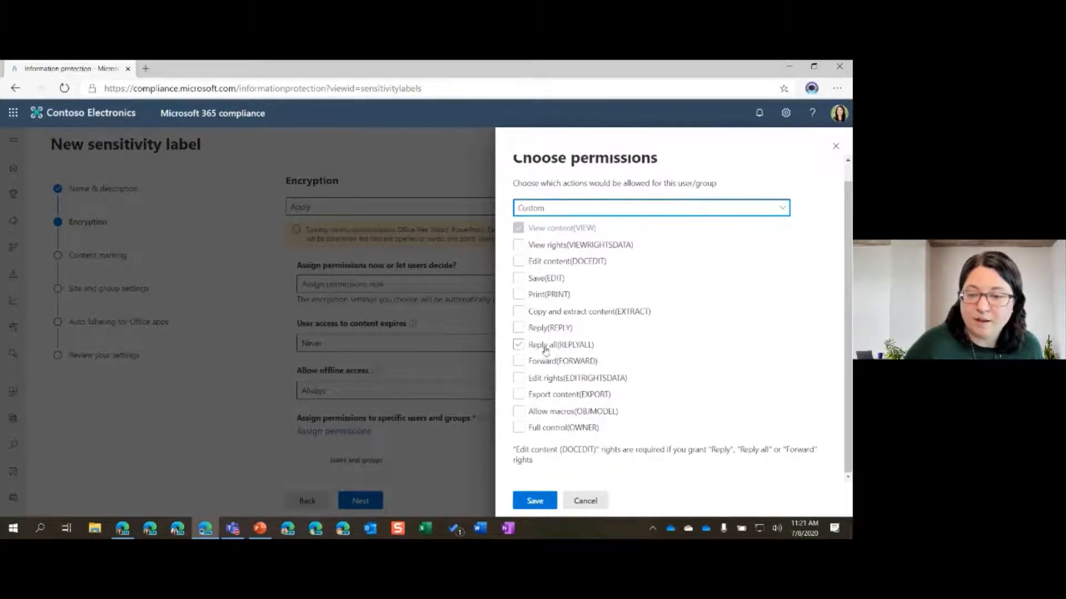
left_click(543, 349)
left_click(549, 361)
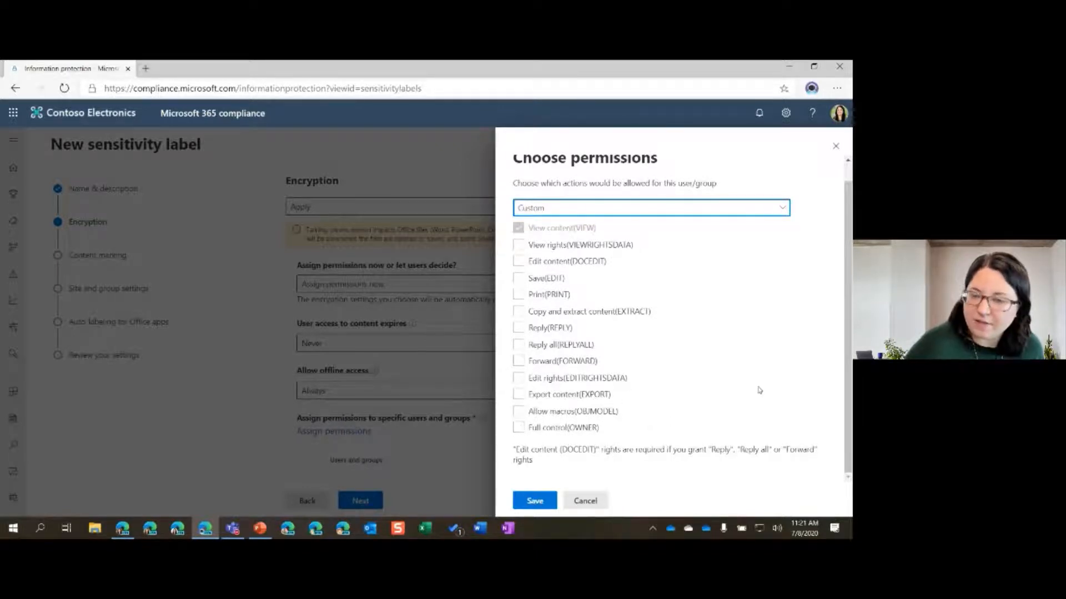
scroll(761, 389, "up", 1)
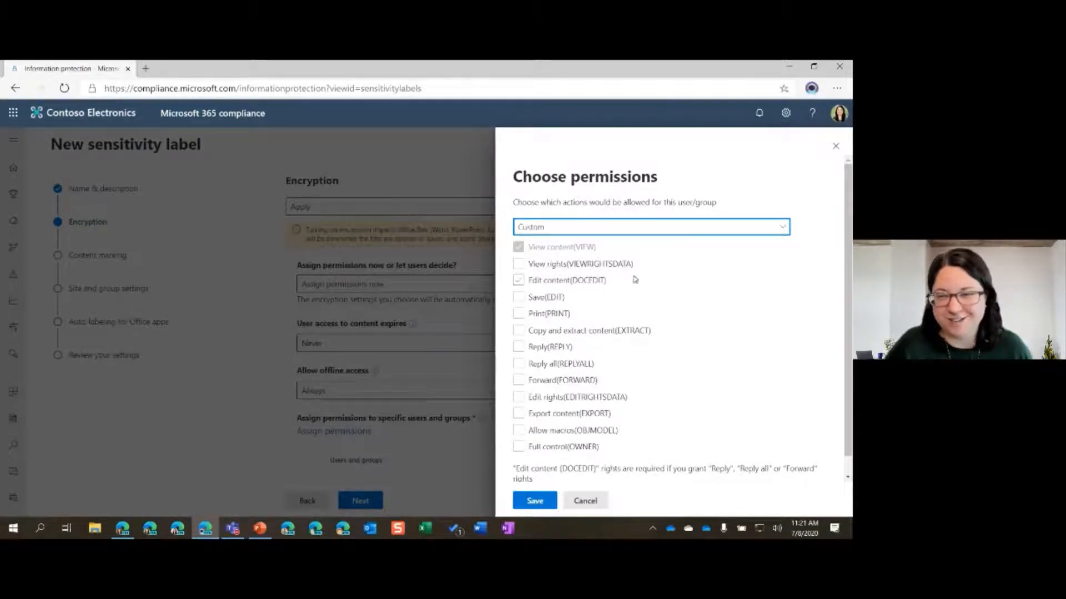
left_click(588, 506)
left_click(586, 501)
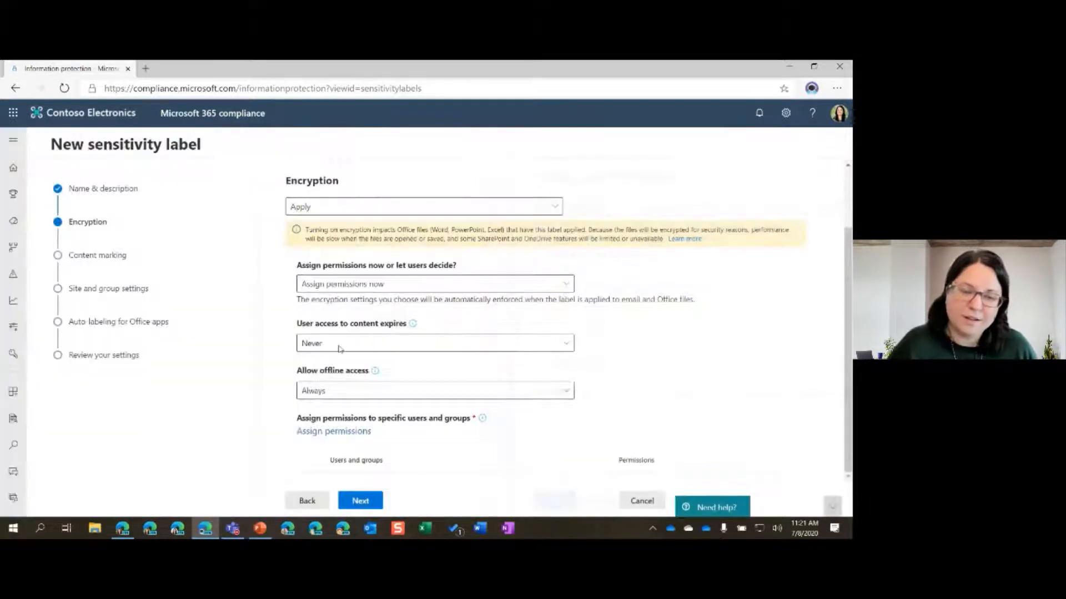
Try letting users assign permissions when they apply the label, and switch back to assigning permissions now.
left_click(388, 286)
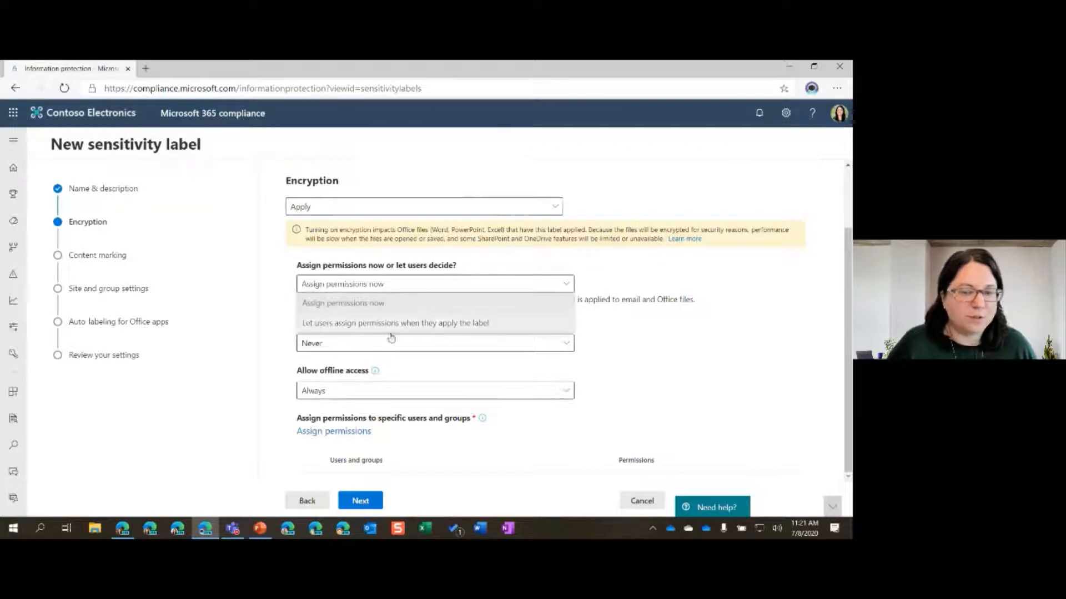
left_click(441, 327)
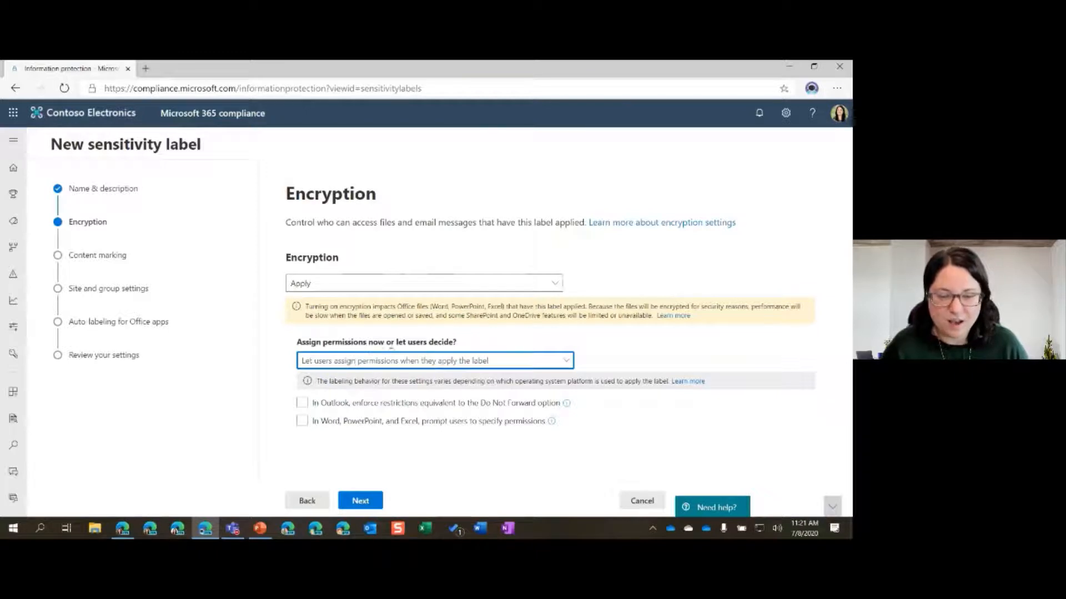
left_click(444, 362)
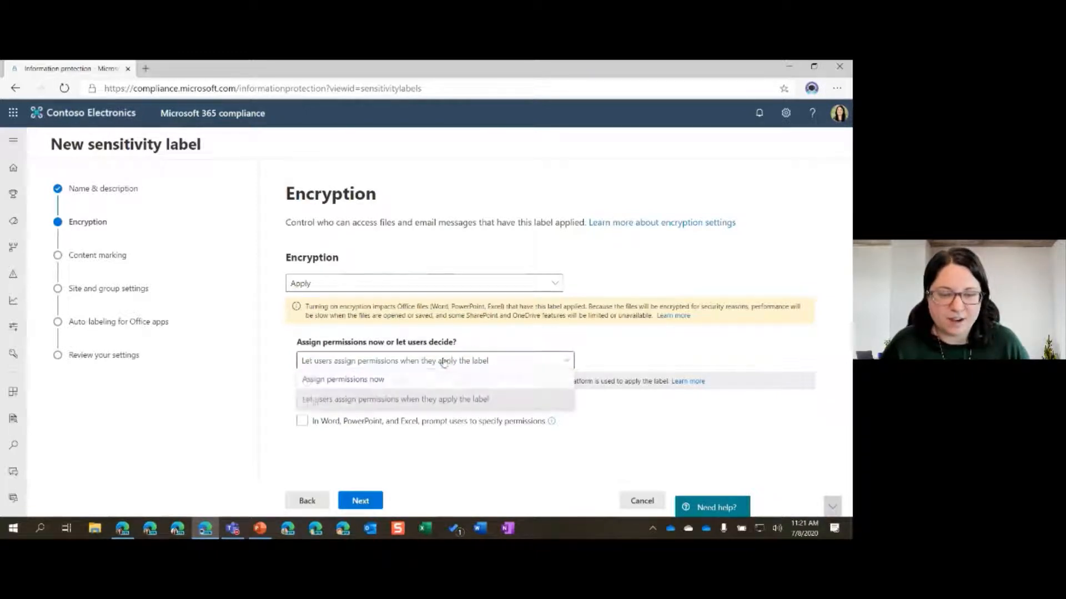
left_click(385, 380)
Set the label's encryption to None and continue to the content marking settings.
left_click(430, 288)
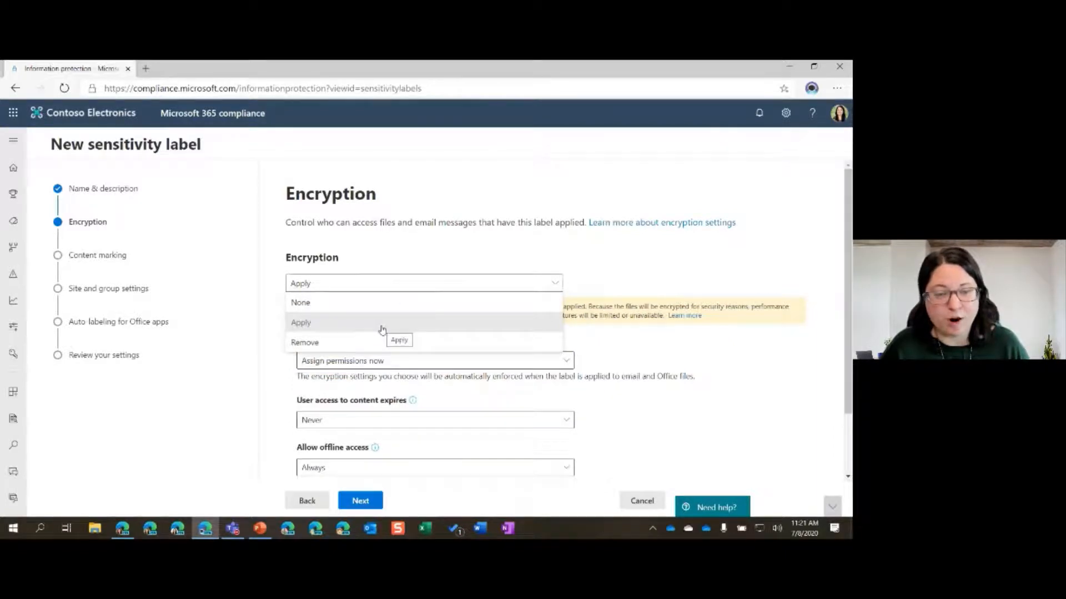
left_click(358, 303)
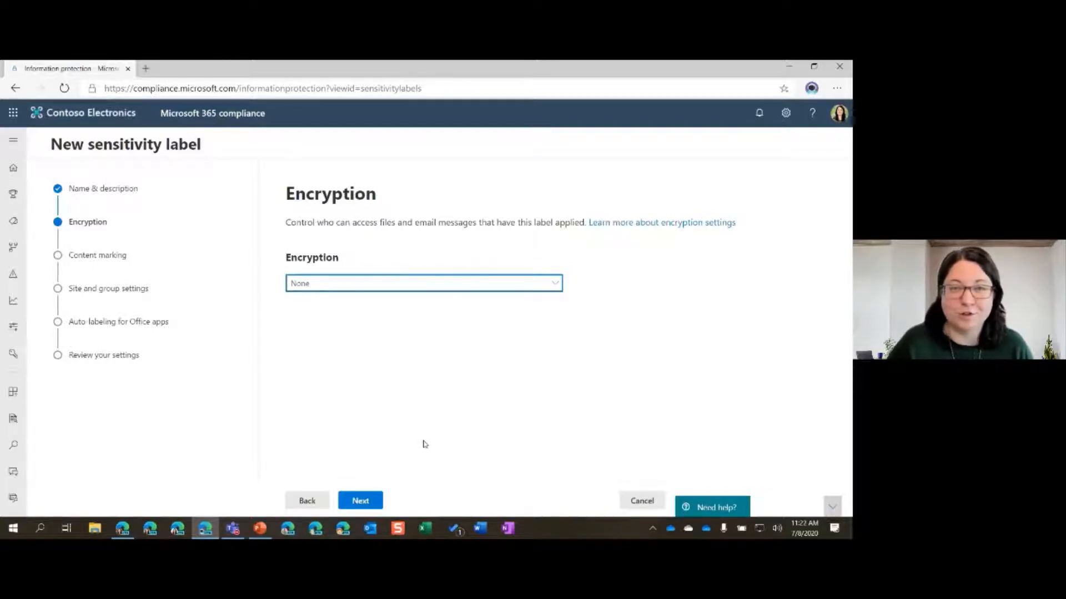
left_click(375, 502)
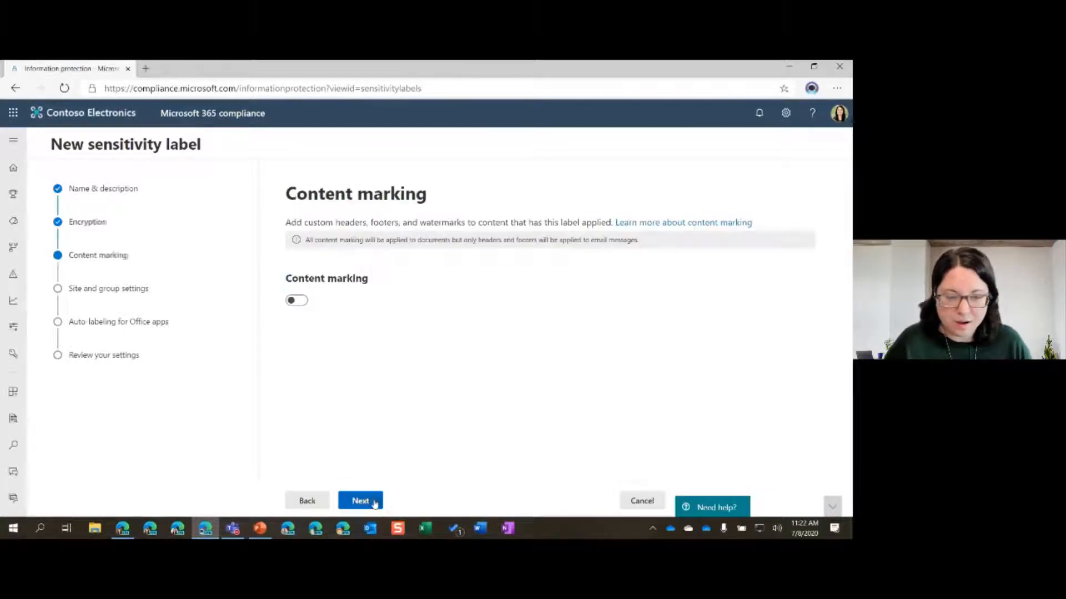
Turn on content marking and add a header with the custom text "Really personal".
left_click(298, 301)
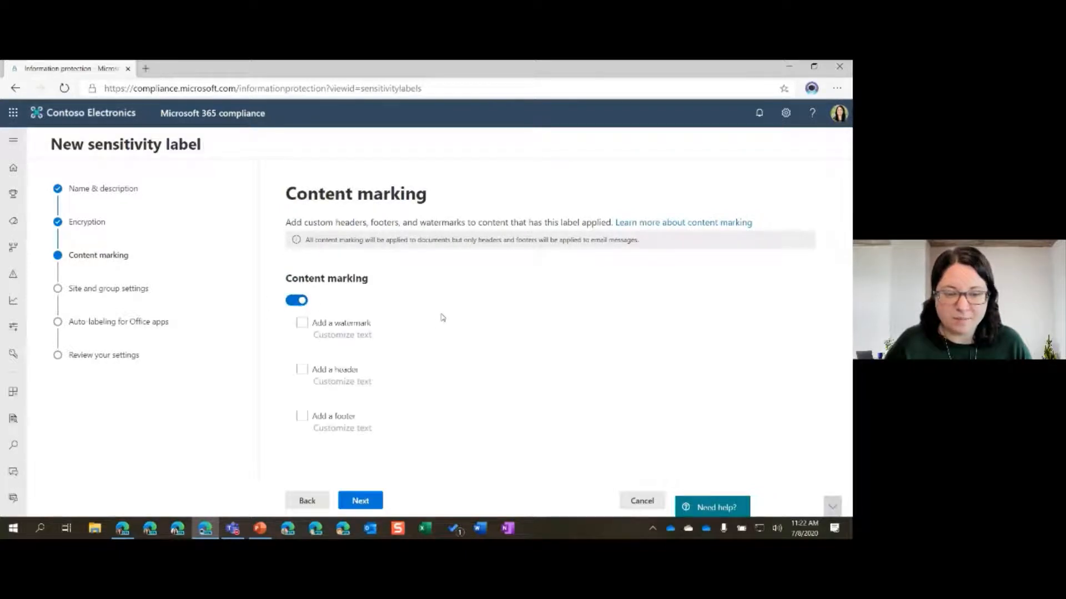
left_click(302, 369)
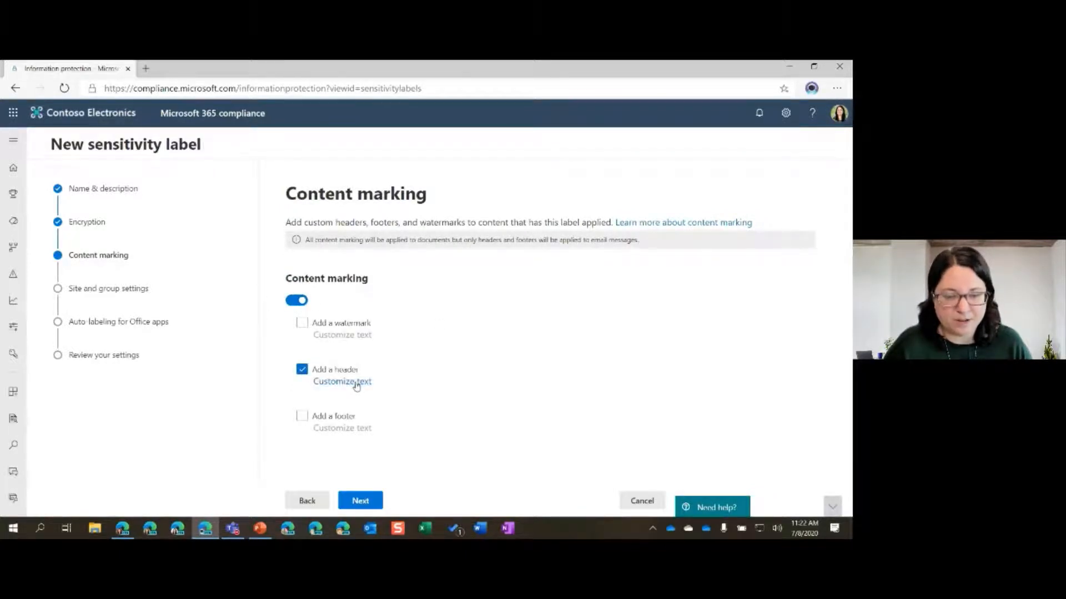
left_click(357, 387)
left_click(591, 232)
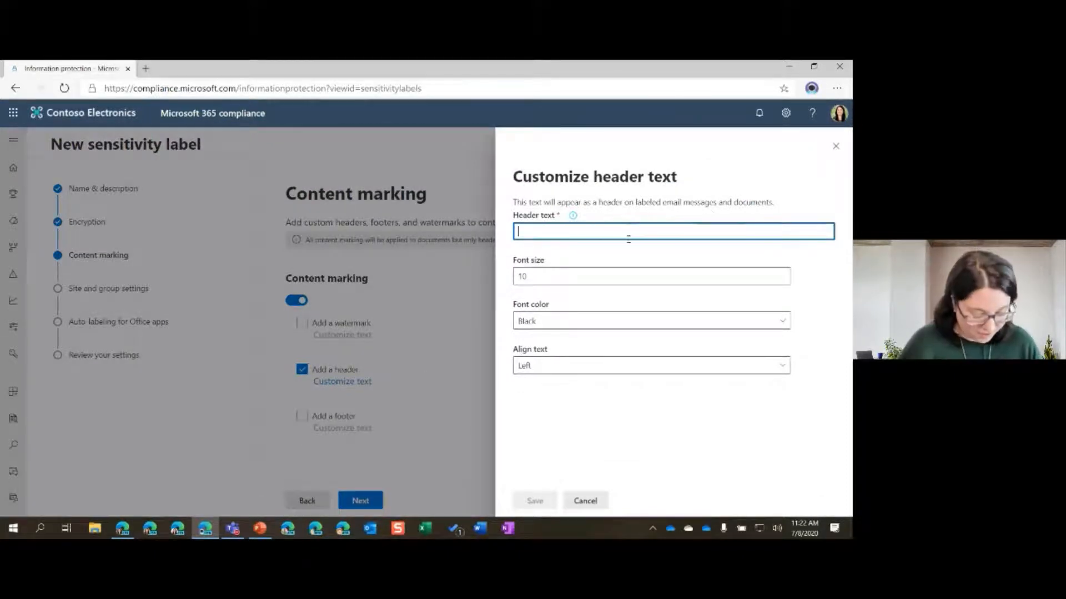
type("Con")
key("BackSpace")
key("BackSpace")
key("BackSpace")
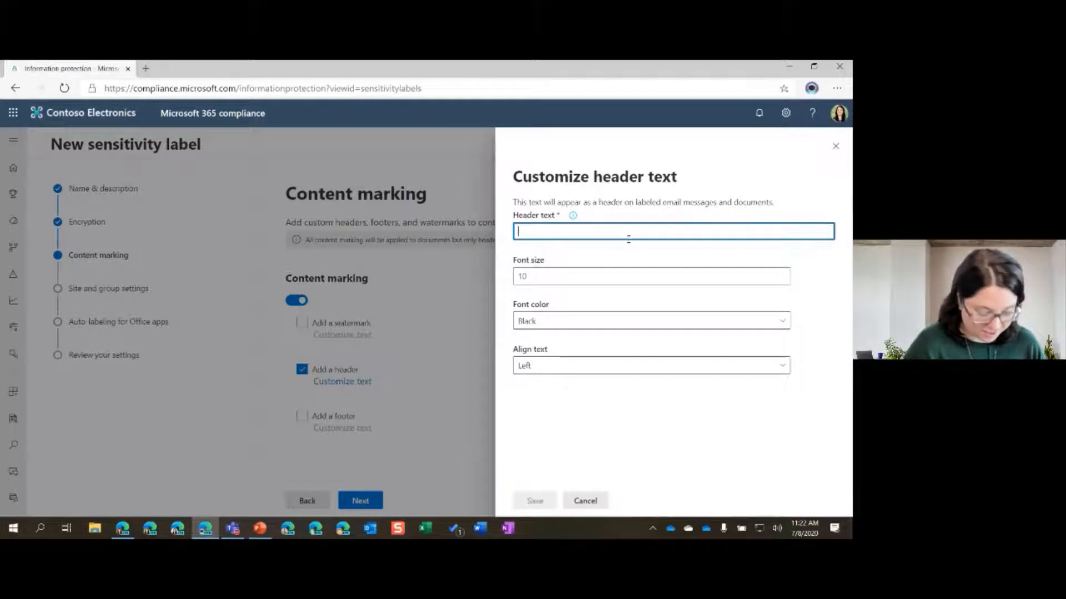
type("Really perso")
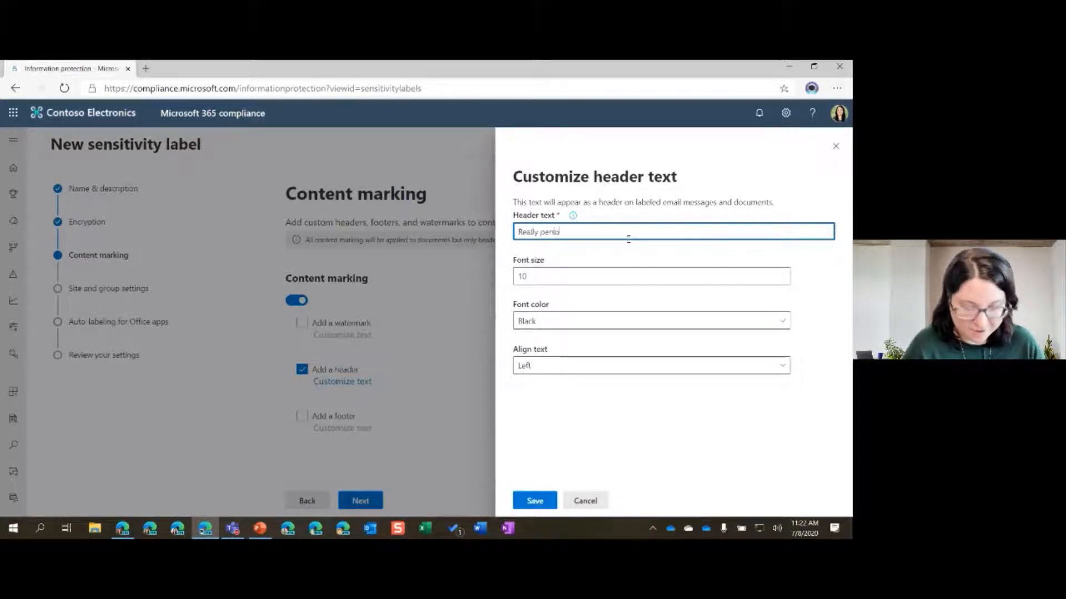
type("nal")
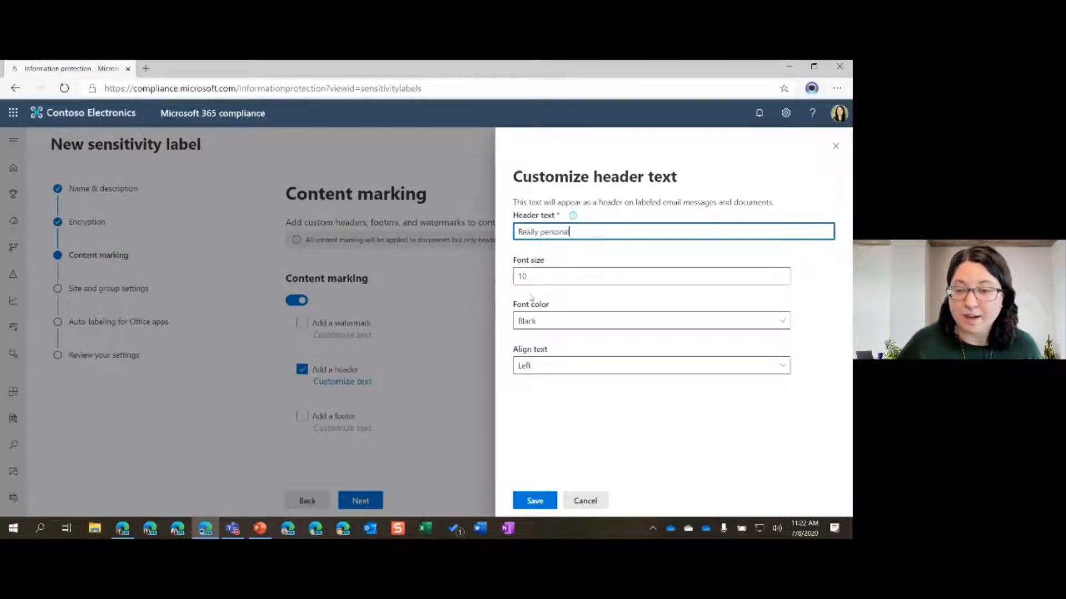
Review the header's font size, color and alignment options, and save it at size 10, Black and Left.
left_click(552, 279)
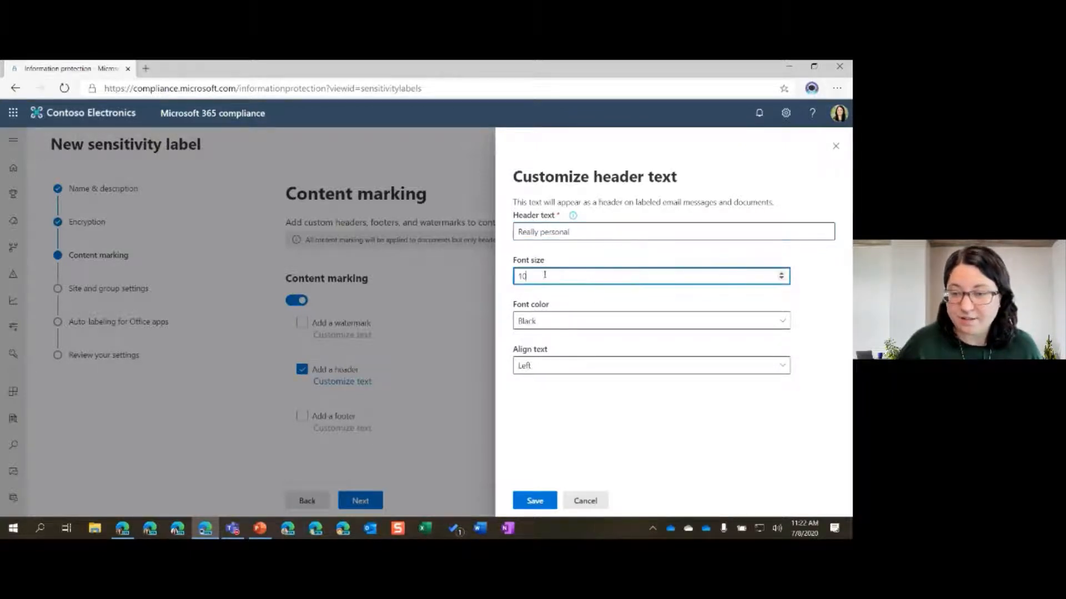
left_click(556, 328)
left_click(563, 343)
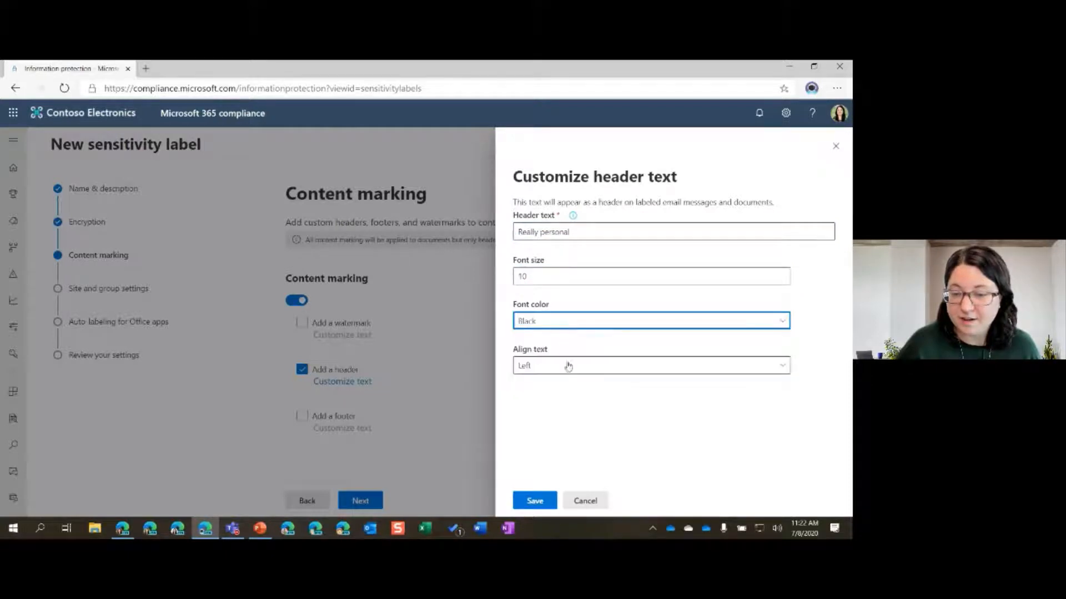
left_click(568, 365)
left_click(585, 342)
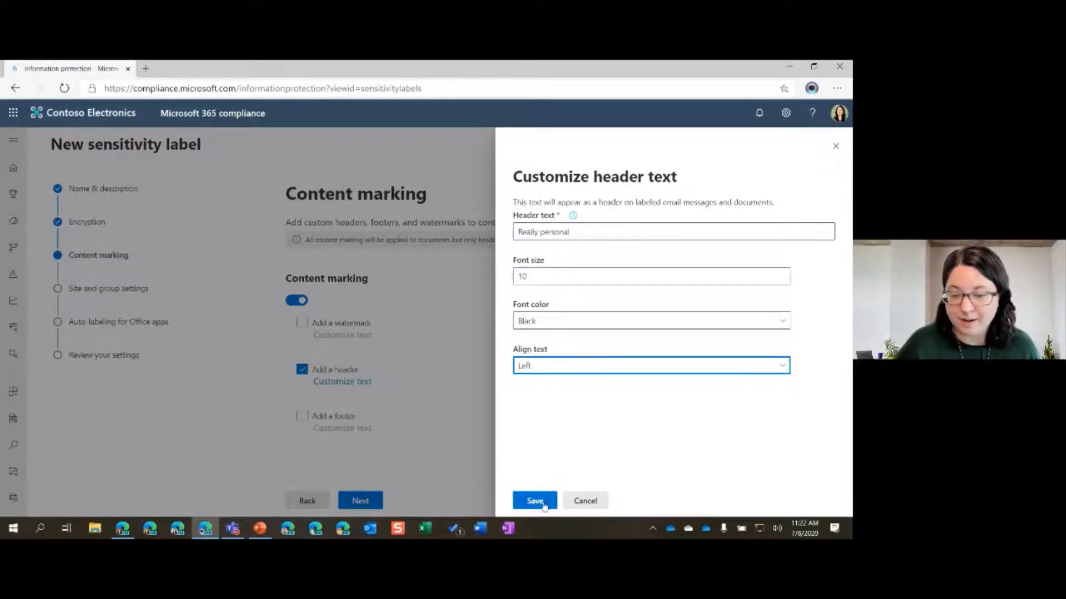
left_click(534, 502)
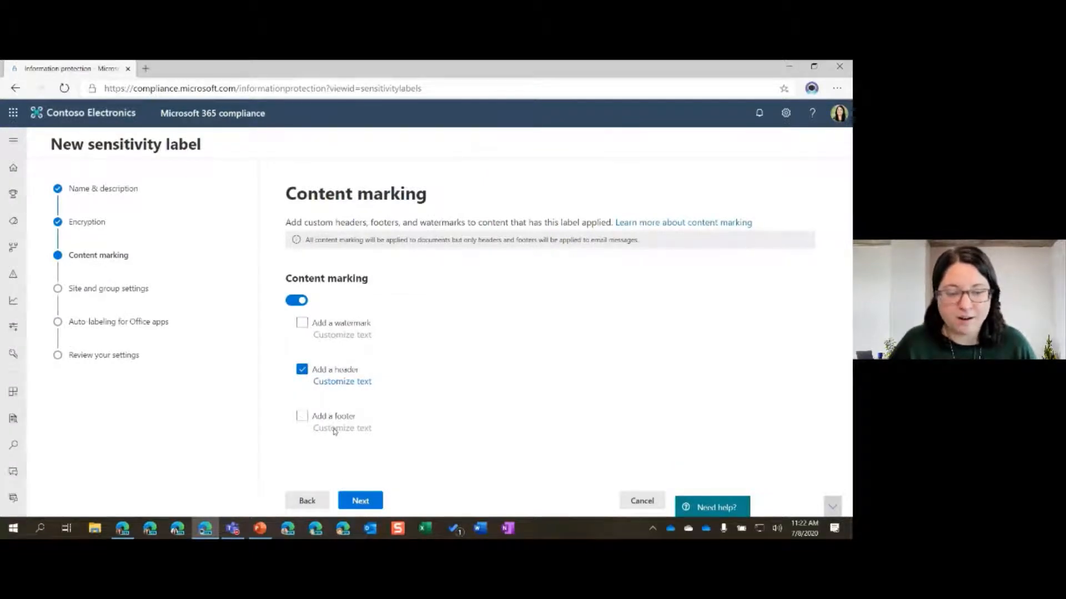
Remove the header, turn content marking off, and continue to the site and group settings.
left_click(301, 369)
left_click(298, 300)
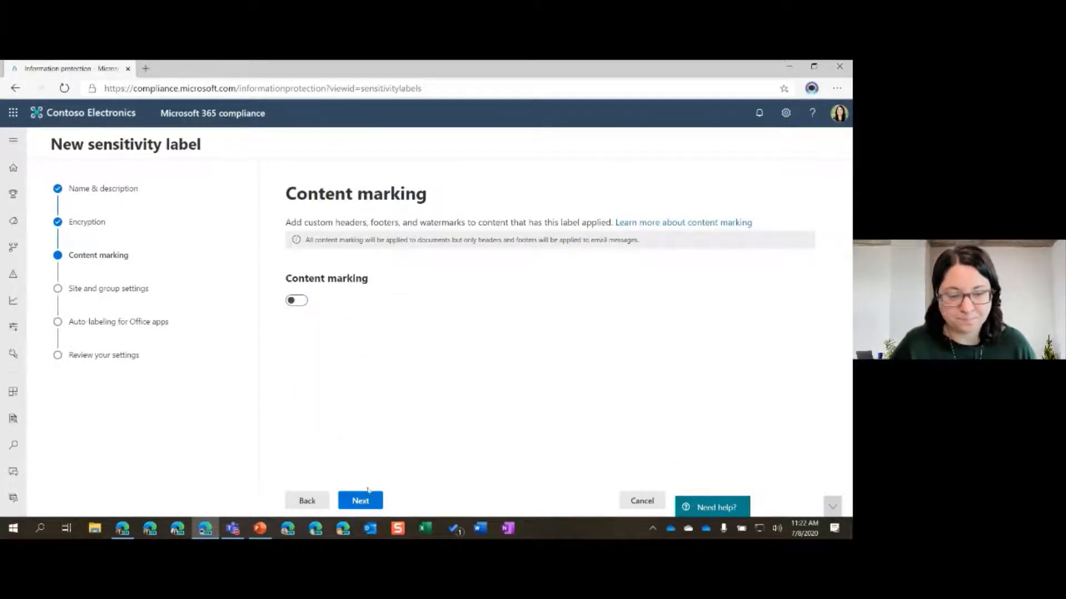
left_click(359, 500)
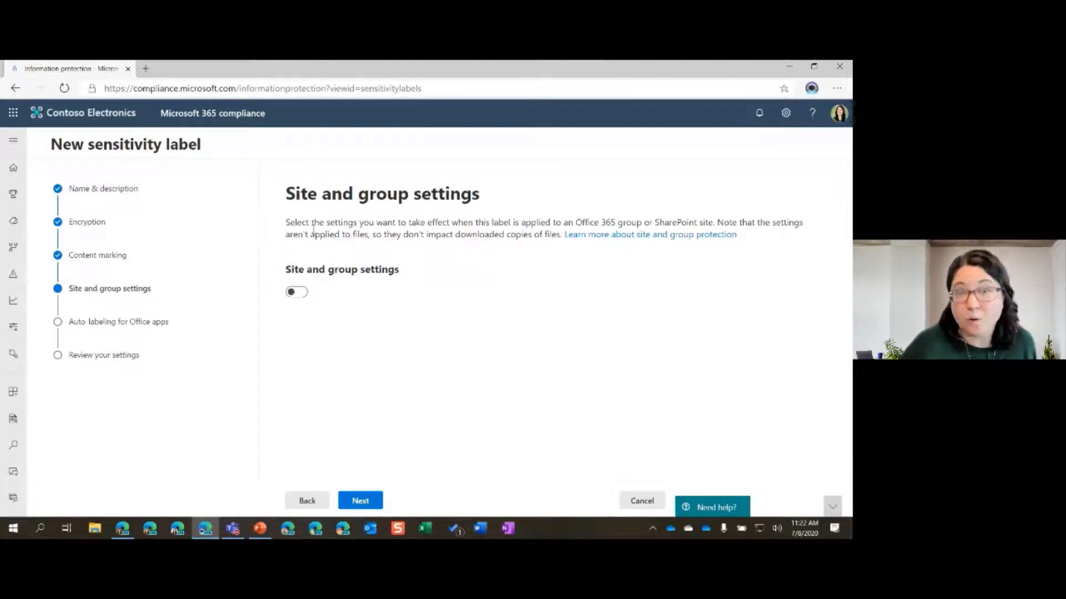
Turn on site and group settings, make team sites Private, and let group owners add people outside the organization.
left_click(301, 292)
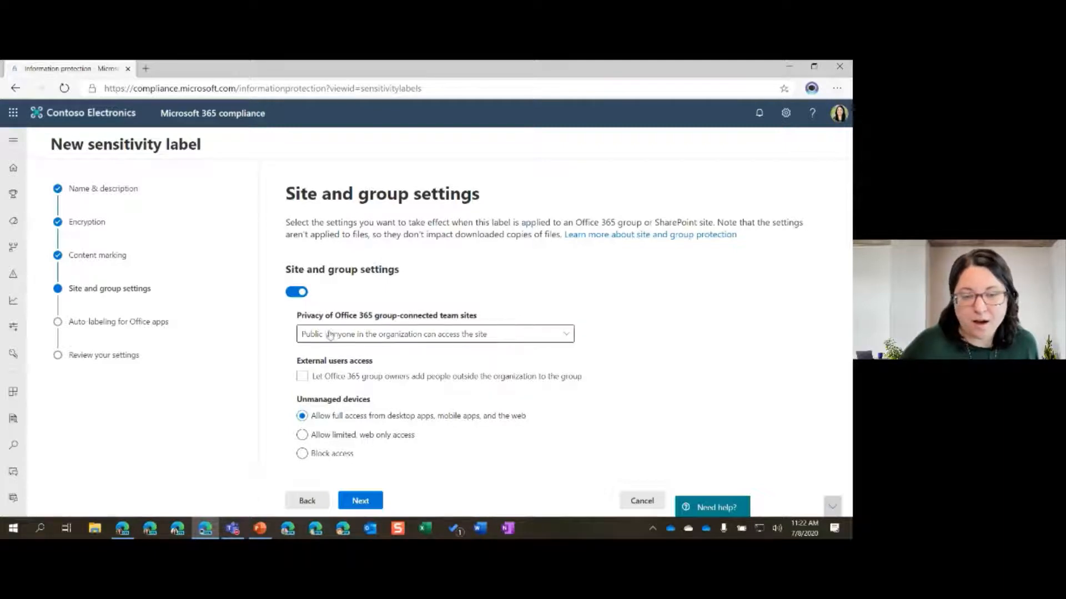
left_click(443, 339)
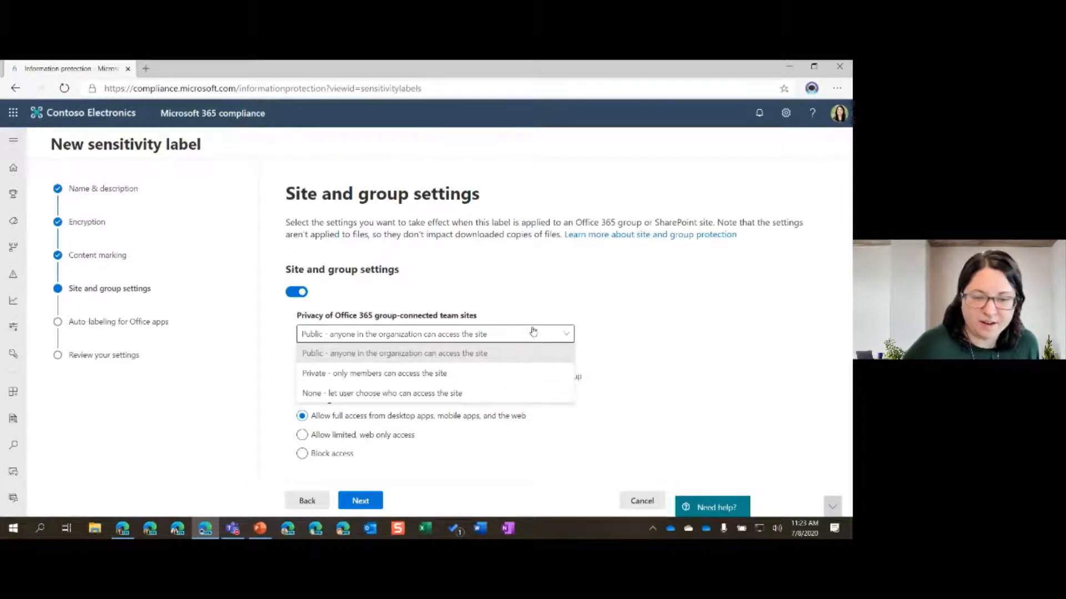
left_click(463, 378)
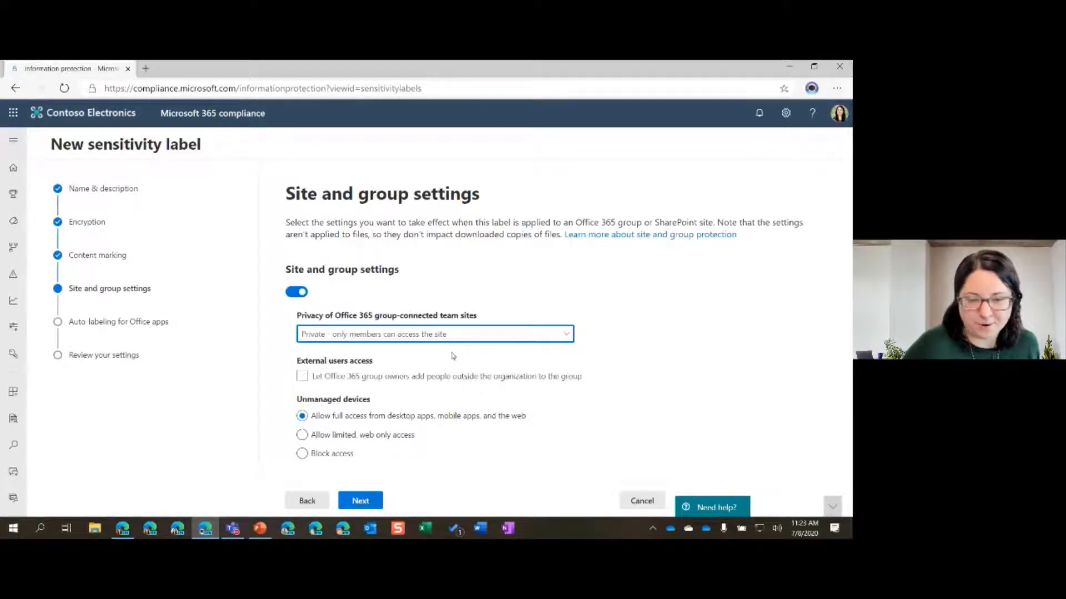
left_click(301, 376)
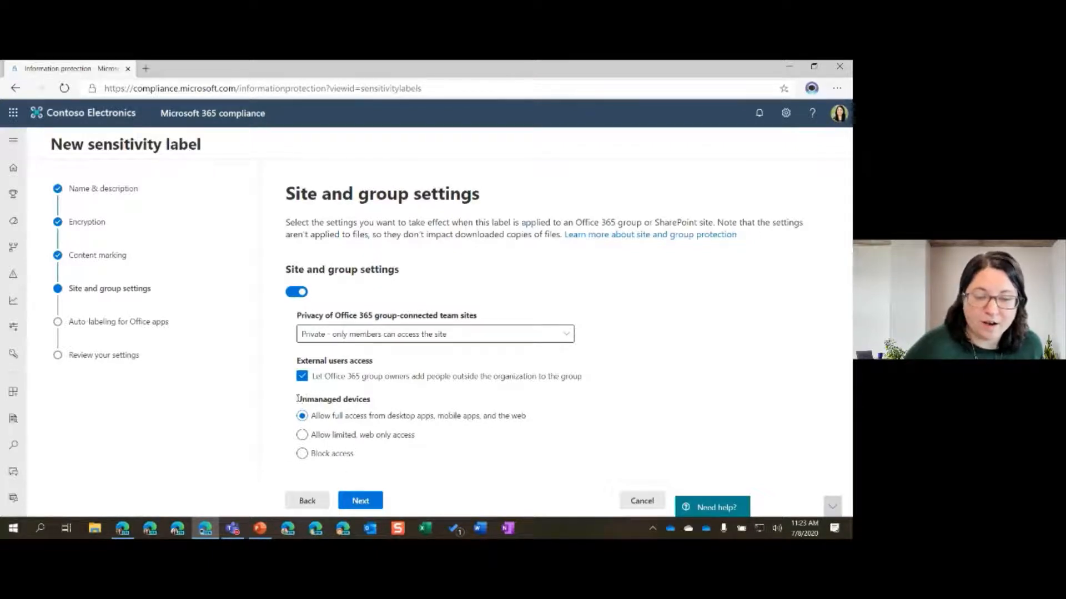
Block access from unmanaged devices and continue to auto-labeling for Office apps.
left_click_drag(296, 401, 405, 403)
left_click(405, 403)
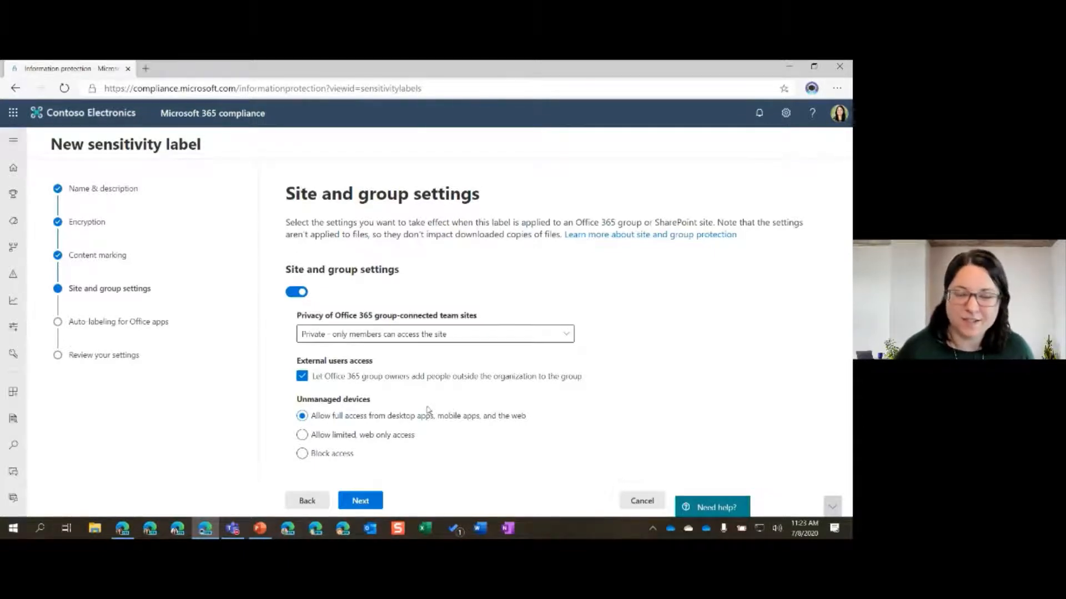
left_click(302, 455)
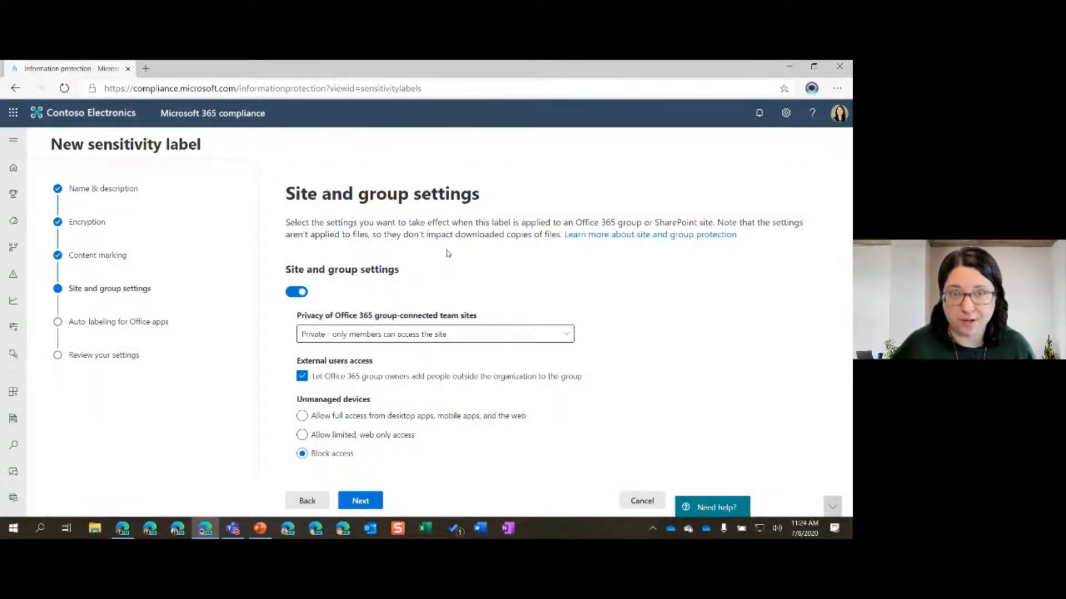
left_click(360, 500)
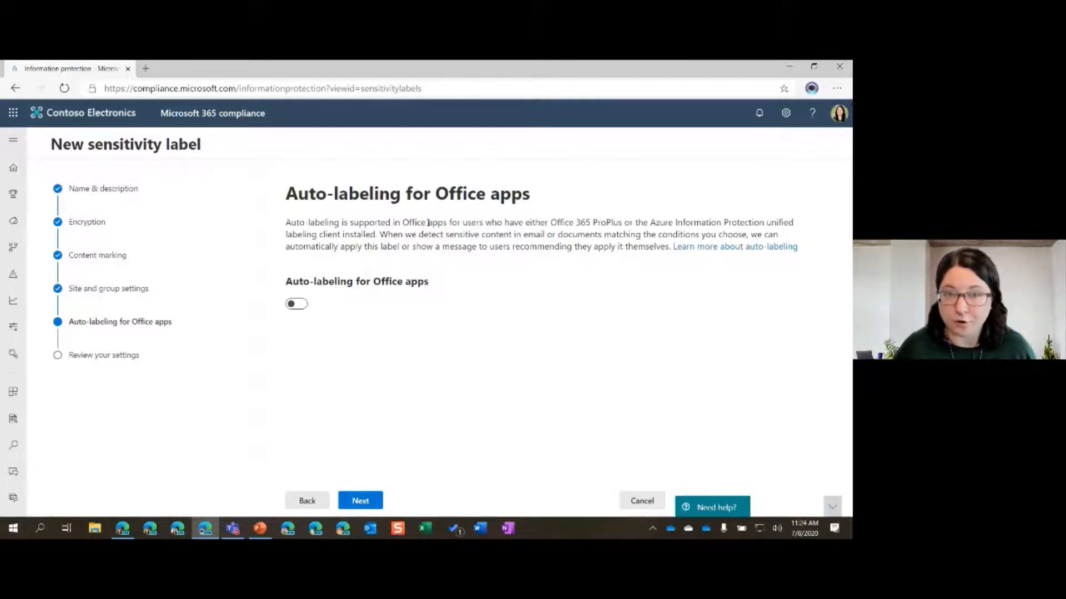
Turn on auto-labeling for Office apps and add a Content contains condition.
left_click(296, 304)
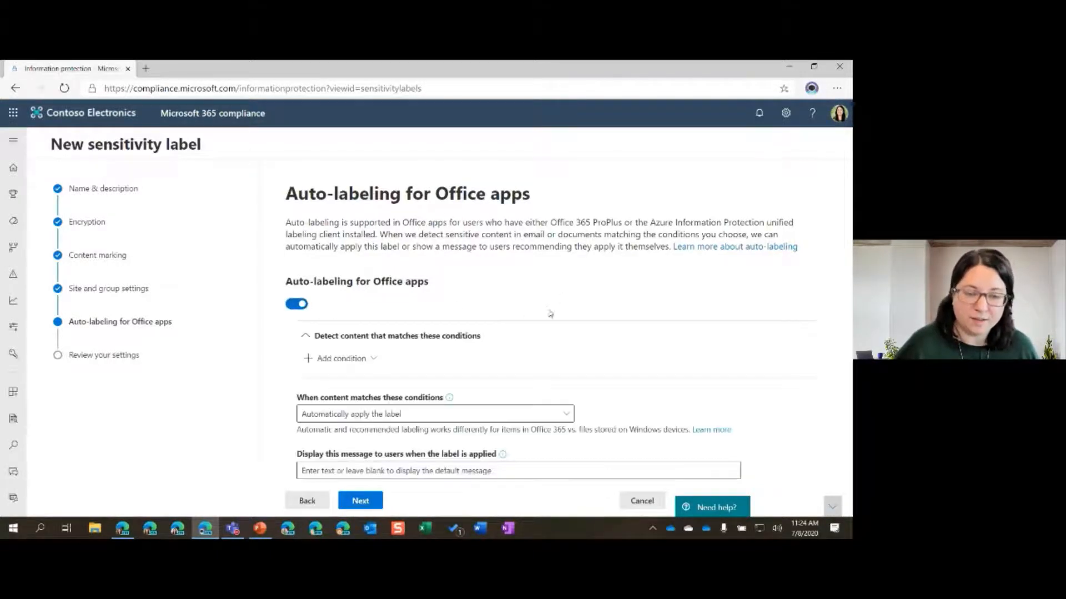
left_click(359, 359)
left_click(360, 379)
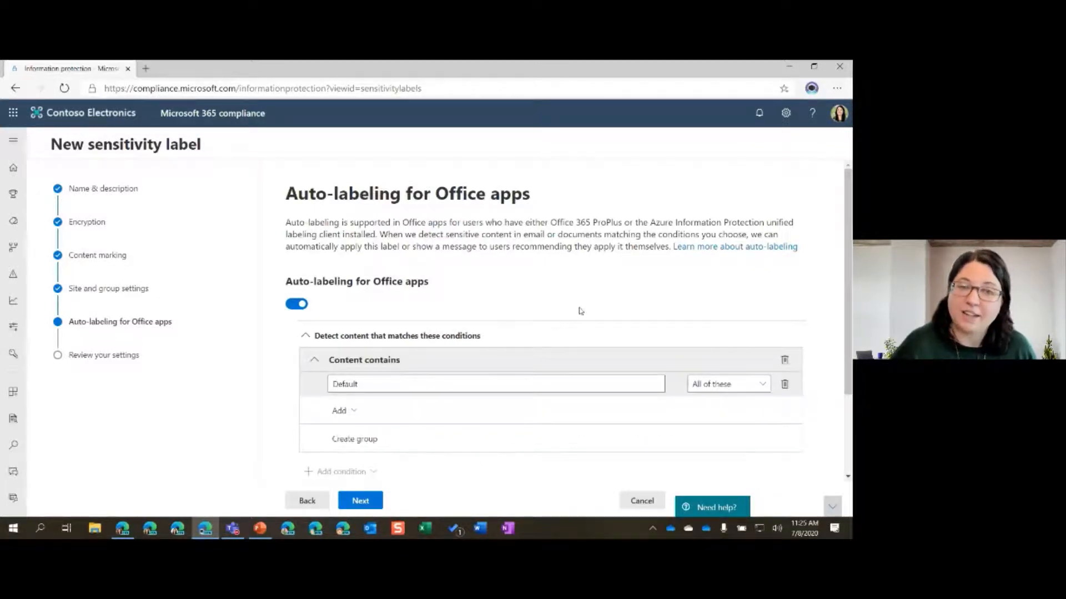
Start adding sensitive info types to the condition and select U.K. National Health Service Number.
scroll(580, 311, "down", 2)
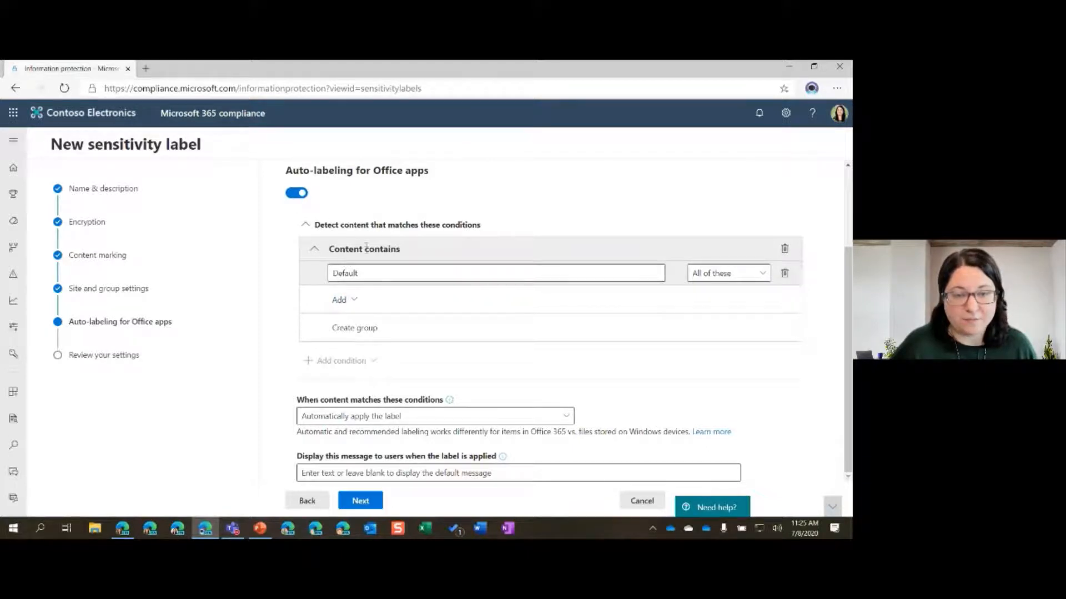
left_click(343, 300)
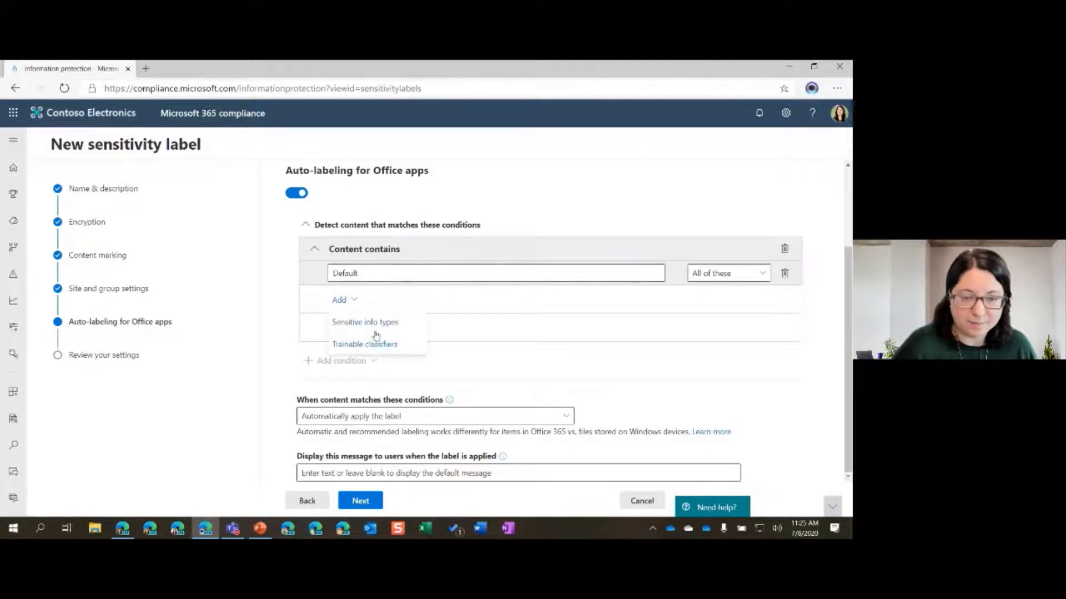
left_click(389, 328)
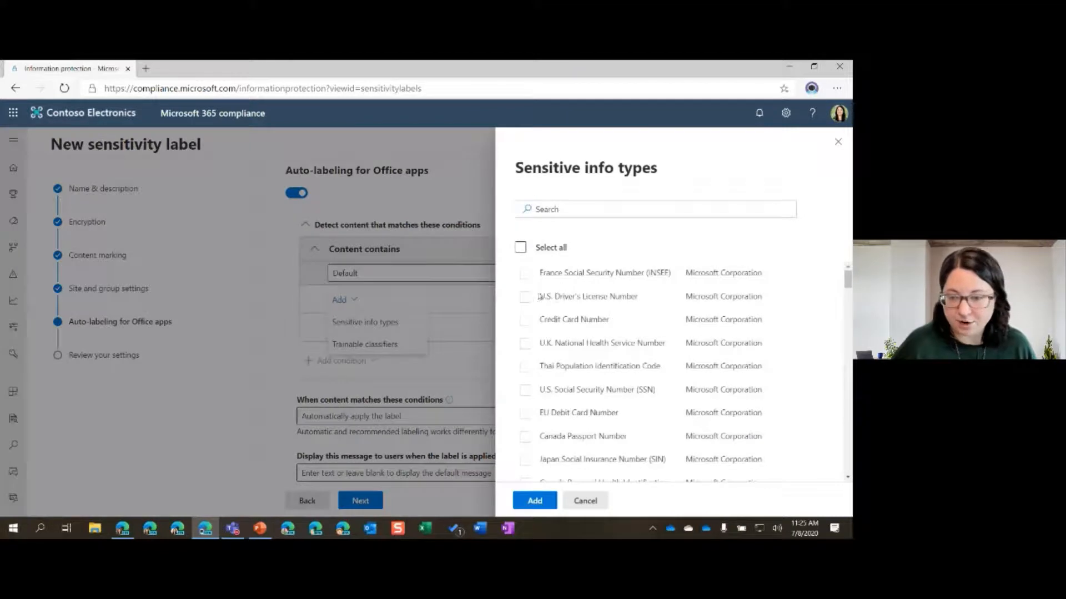
left_click(525, 344)
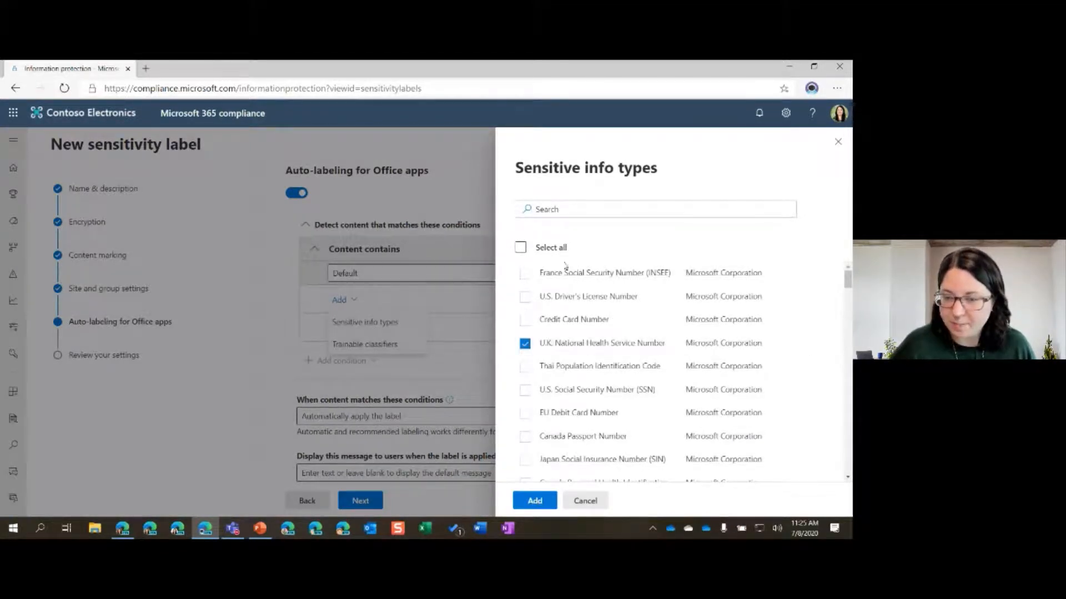
Try searching the sensitive info types for "uk", and clear the search.
left_click(551, 211)
type("uk")
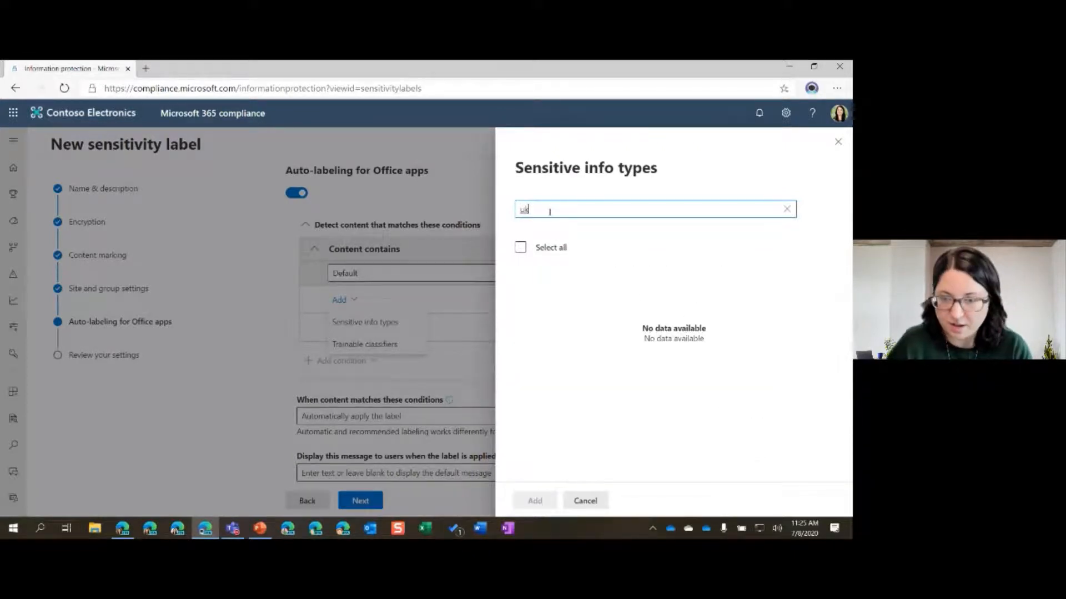
key("BackSpace")
key("BackSpace")
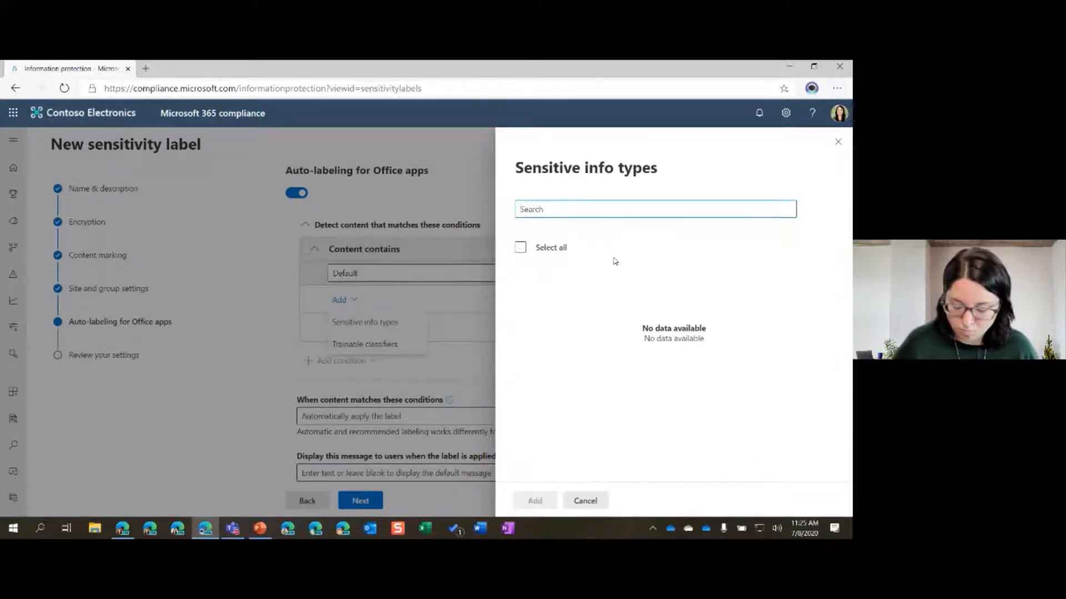
Select U.K. National Insurance Number (NINO) and U.K. Driver's License Number as well, and add the chosen types to the condition.
scroll(603, 367, "down", 5)
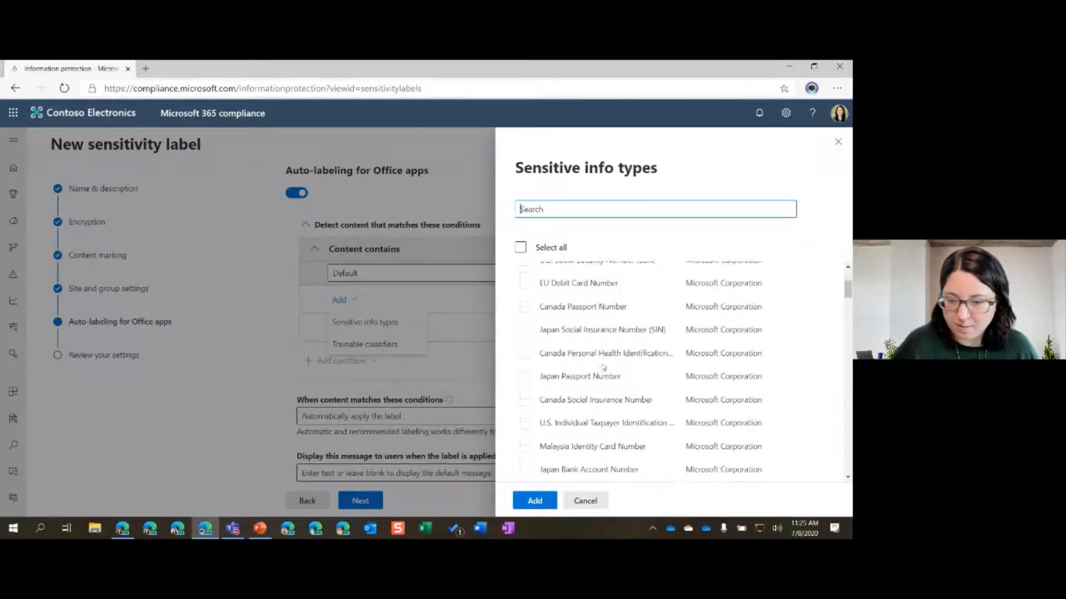
scroll(603, 367, "down", 3)
left_click(524, 414)
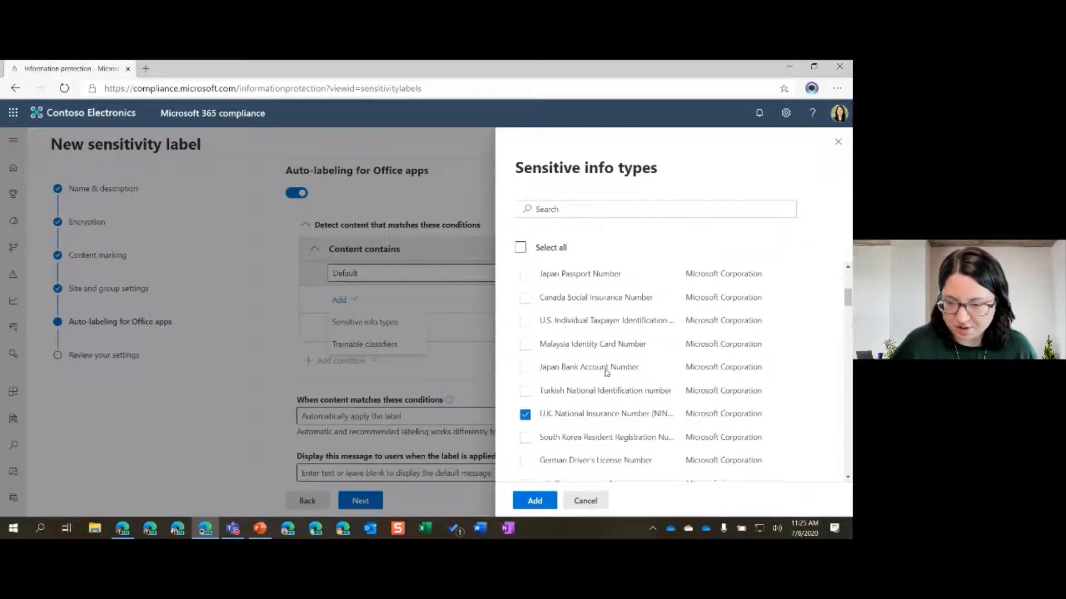
scroll(606, 371, "down", 4)
left_click(524, 352)
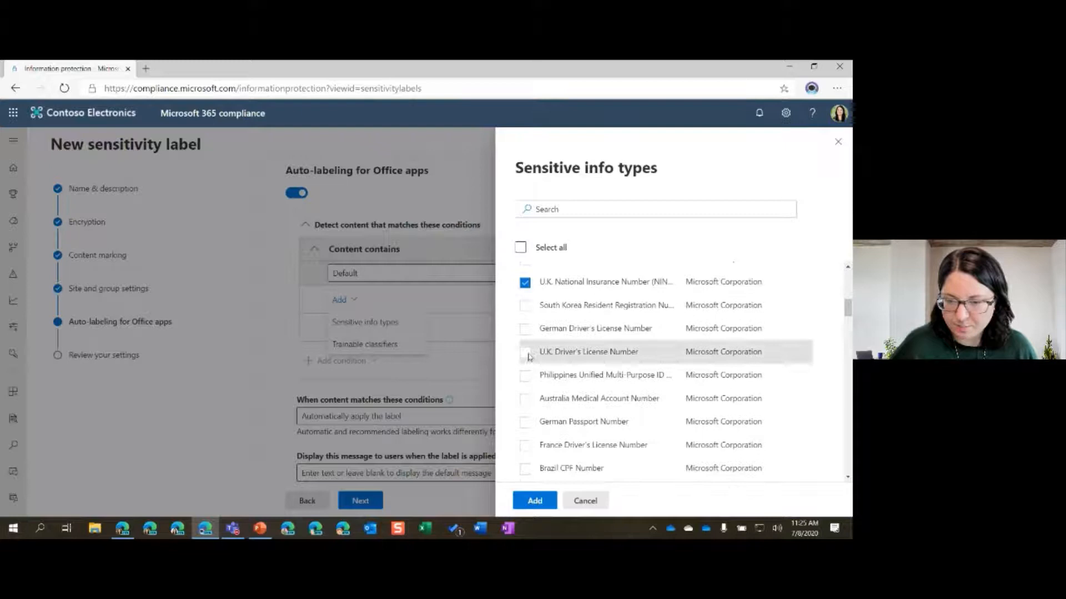
left_click(534, 501)
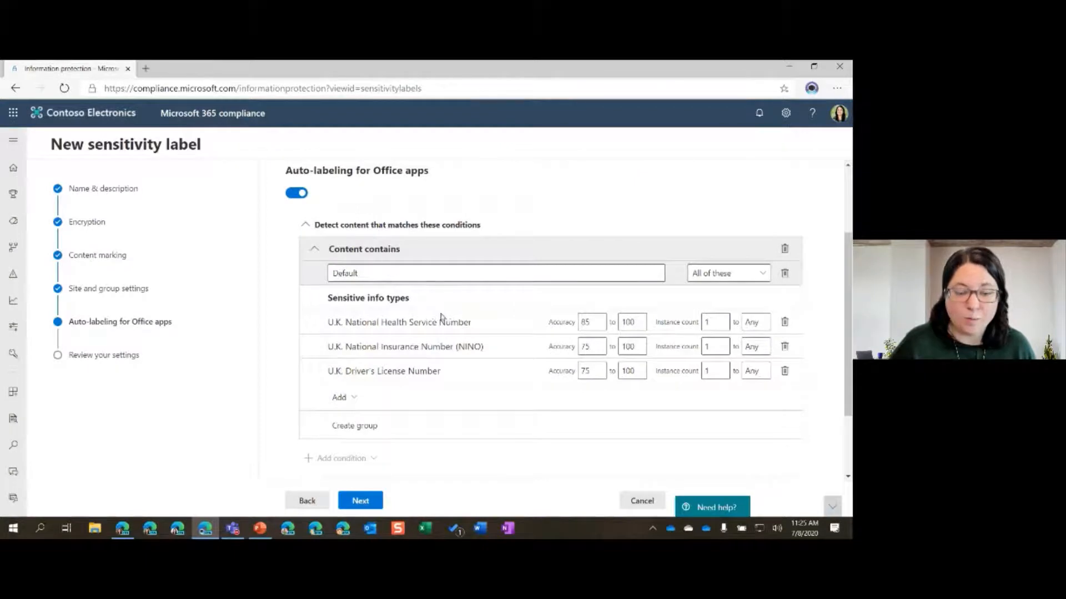
Try recommending that users apply the label when content matches, and switch back to automatically applying it.
scroll(442, 315, "down", 2)
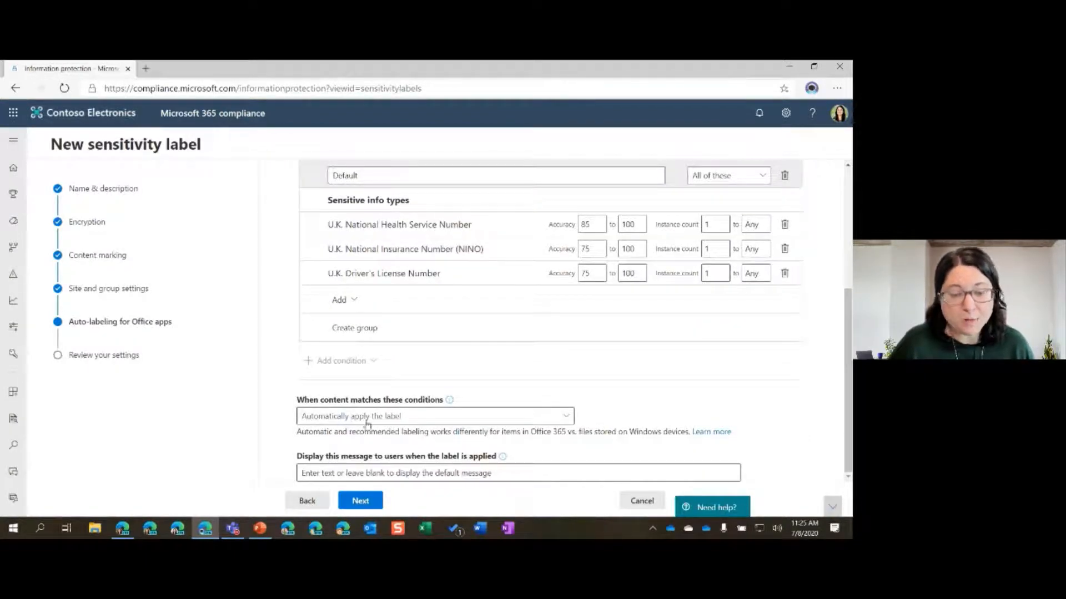
left_click(423, 420)
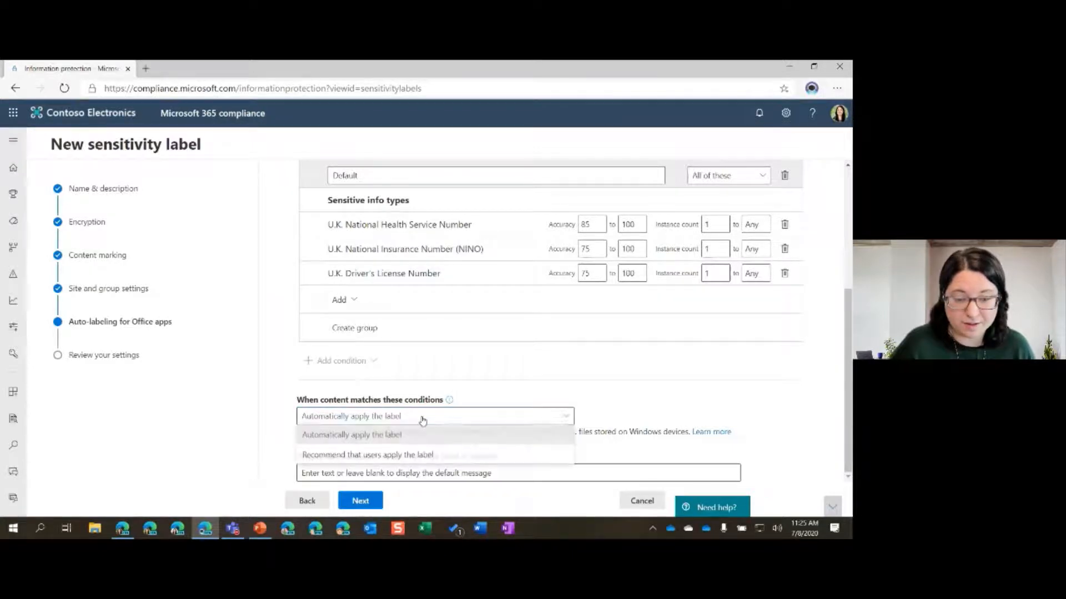
left_click(434, 455)
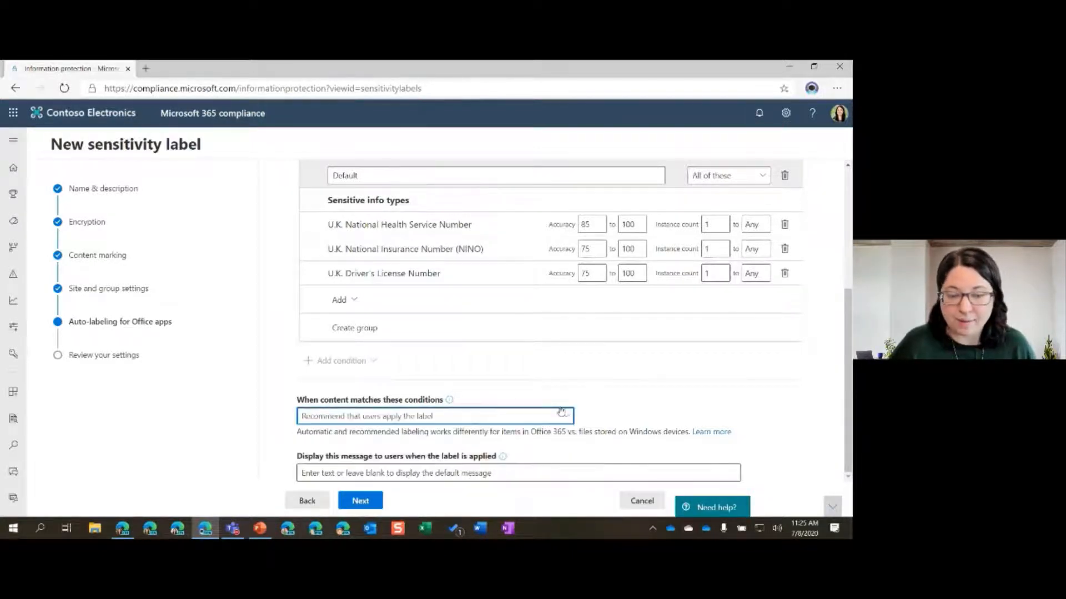
left_click(432, 419)
left_click(367, 437)
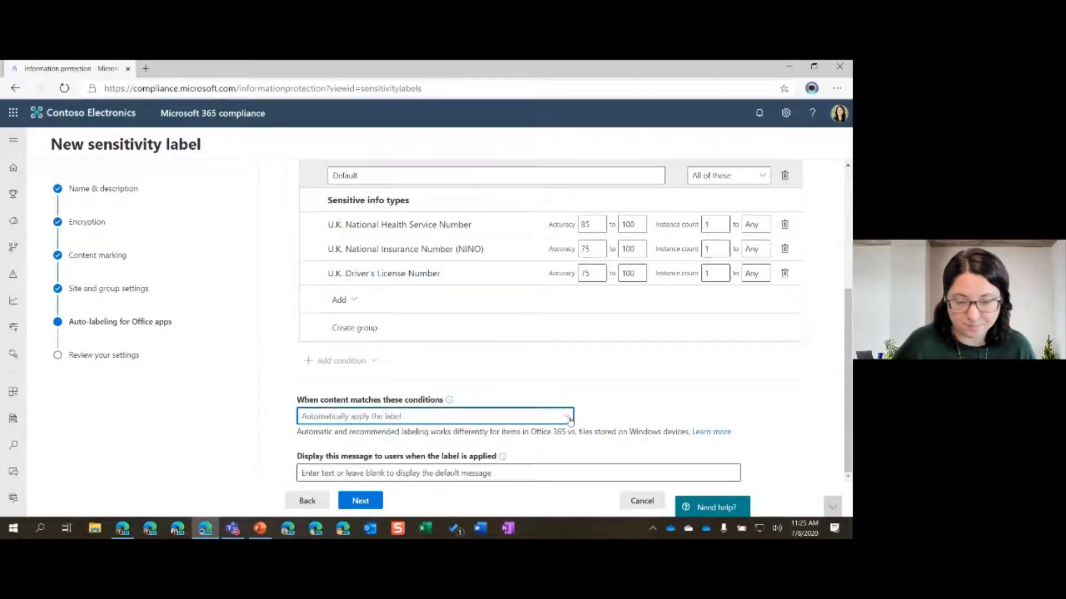
key("Tab")
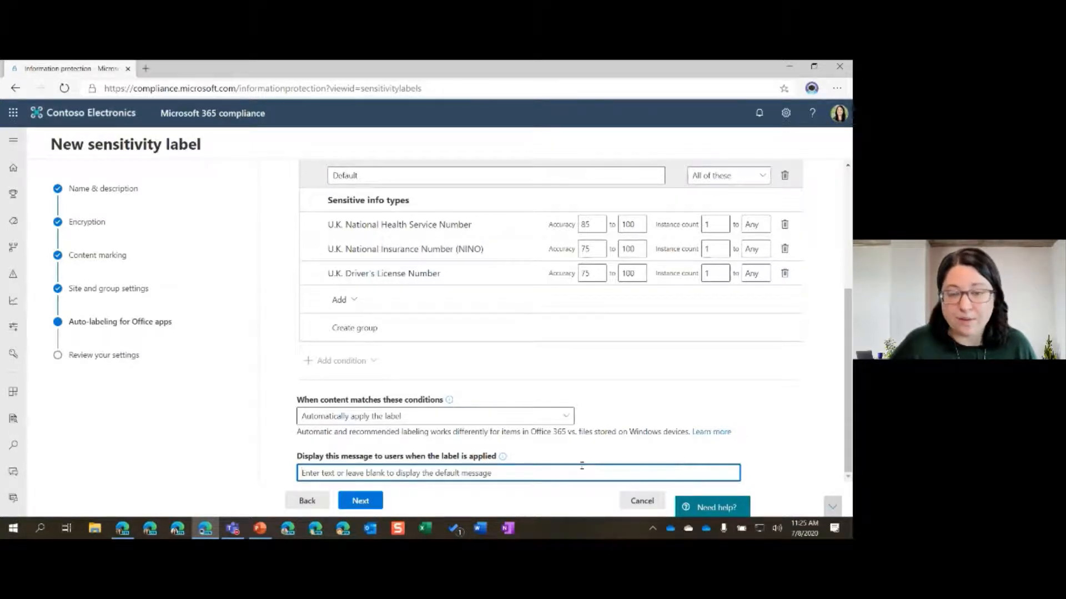
Set the minimum accuracy to 90 for all three U.K. sensitive info types.
scroll(761, 421, "up", 3)
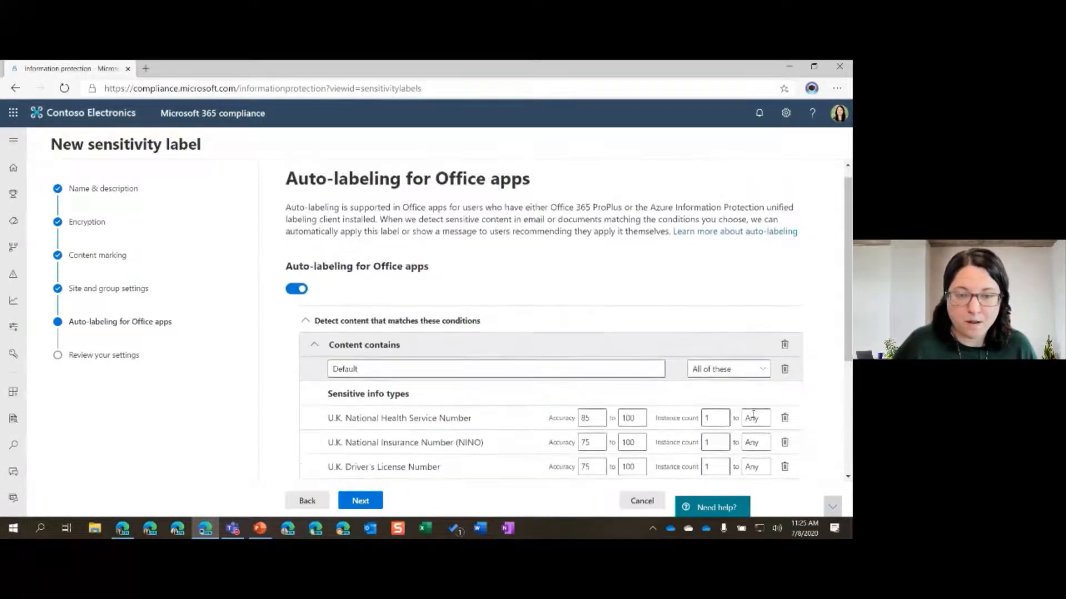
scroll(701, 279, "down", 2)
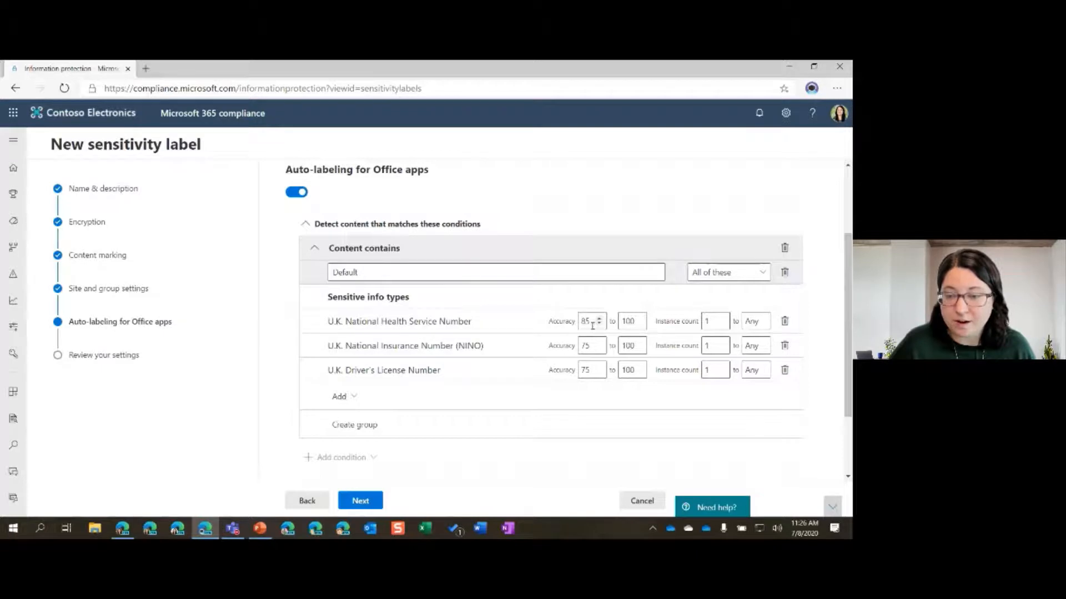
mouse_move(594, 322)
left_mouse_down()
mouse_move(561, 323)
mouse_move(570, 373)
left_mouse_up()
type("9090")
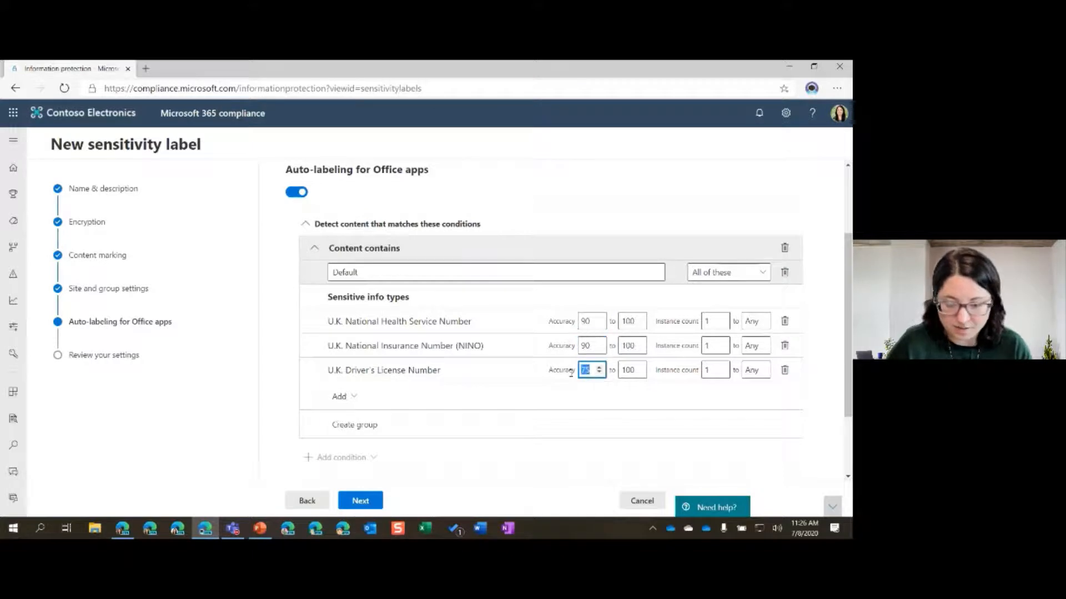
type("90")
left_click(728, 295)
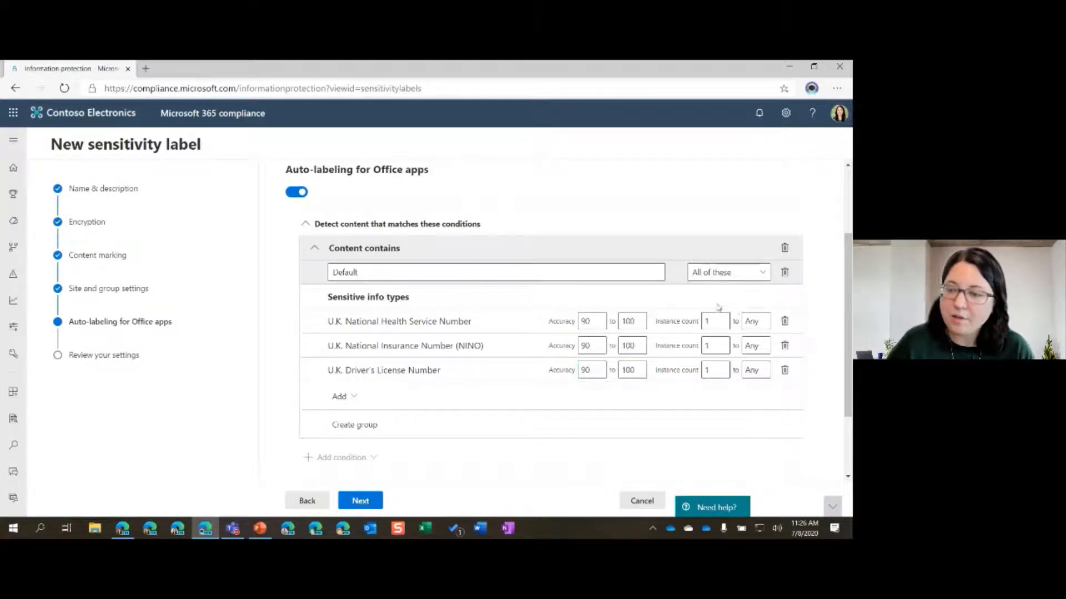
Set the minimum instance count to 5 for all three U.K. sensitive info types.
left_click_drag(713, 321, 648, 320)
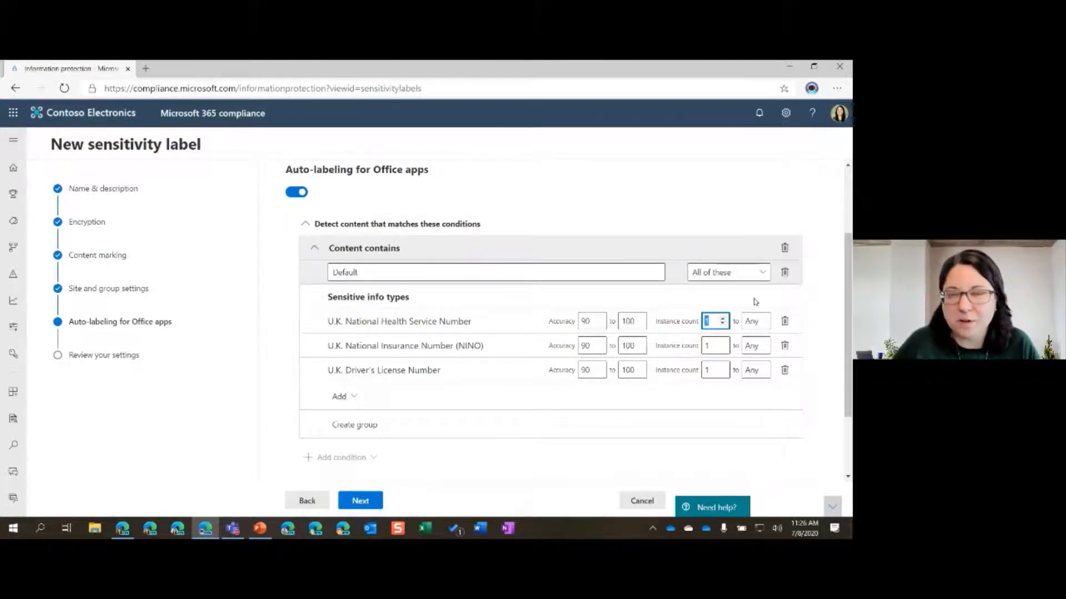
double_click(714, 349)
type("5")
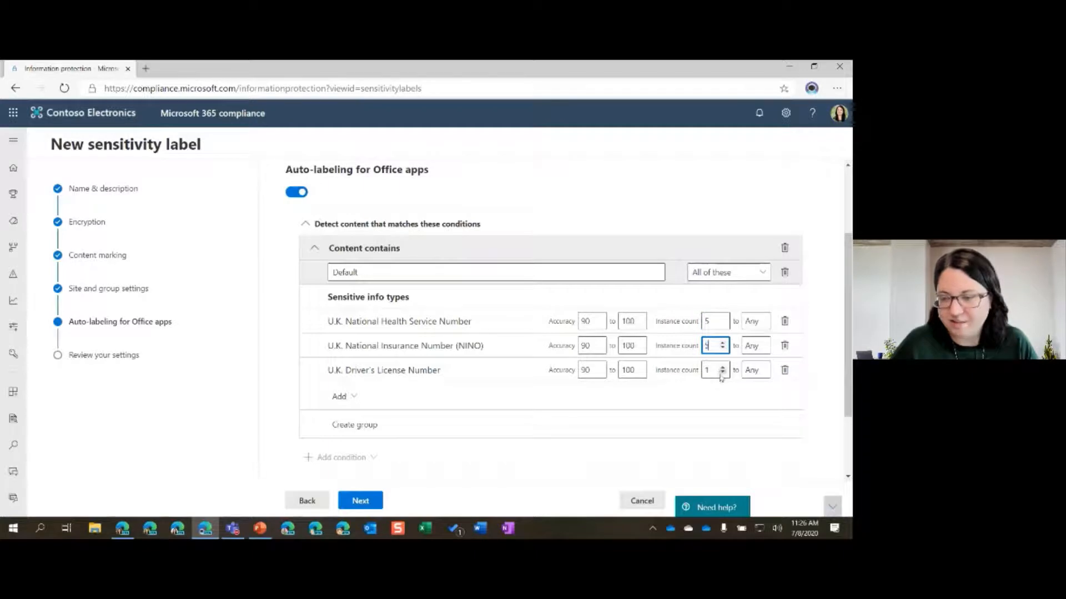
double_click(721, 370)
type("5")
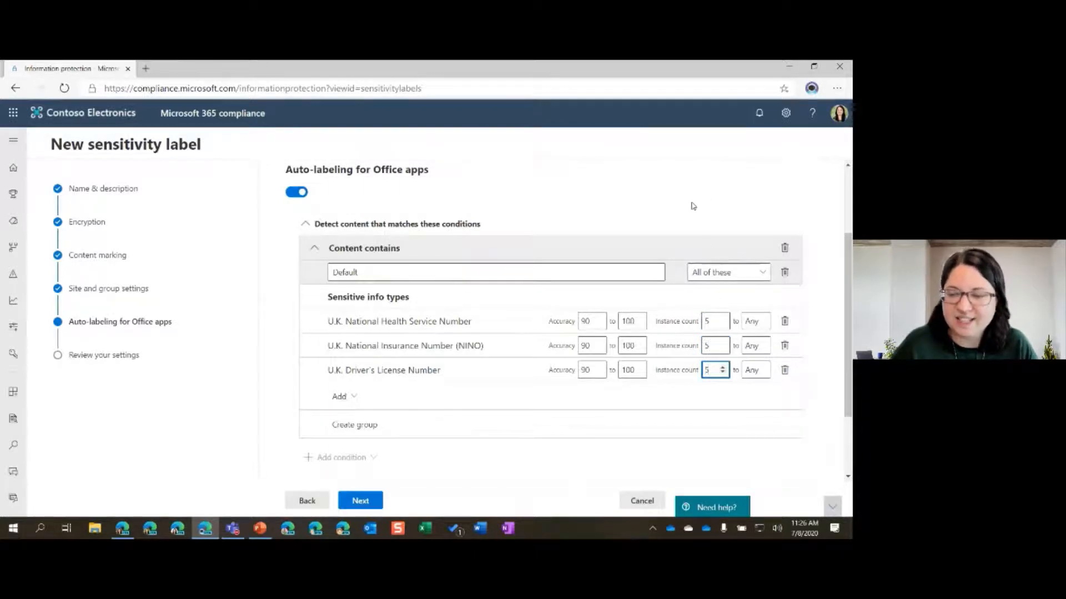
left_click(692, 205)
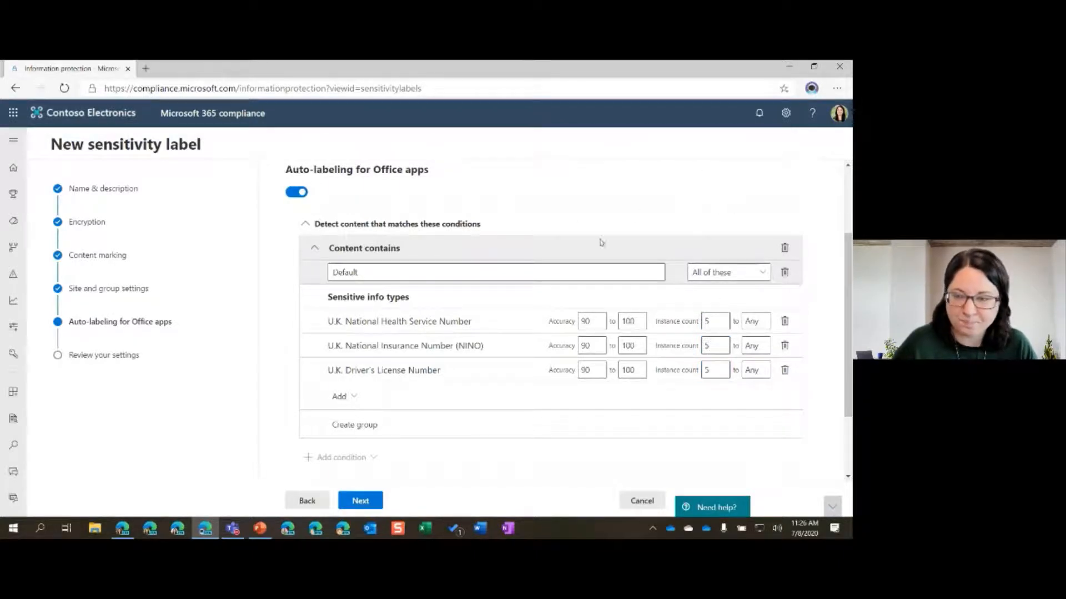
Set the Default condition group to match any of these sensitive info types instead of all of them.
left_click(720, 274)
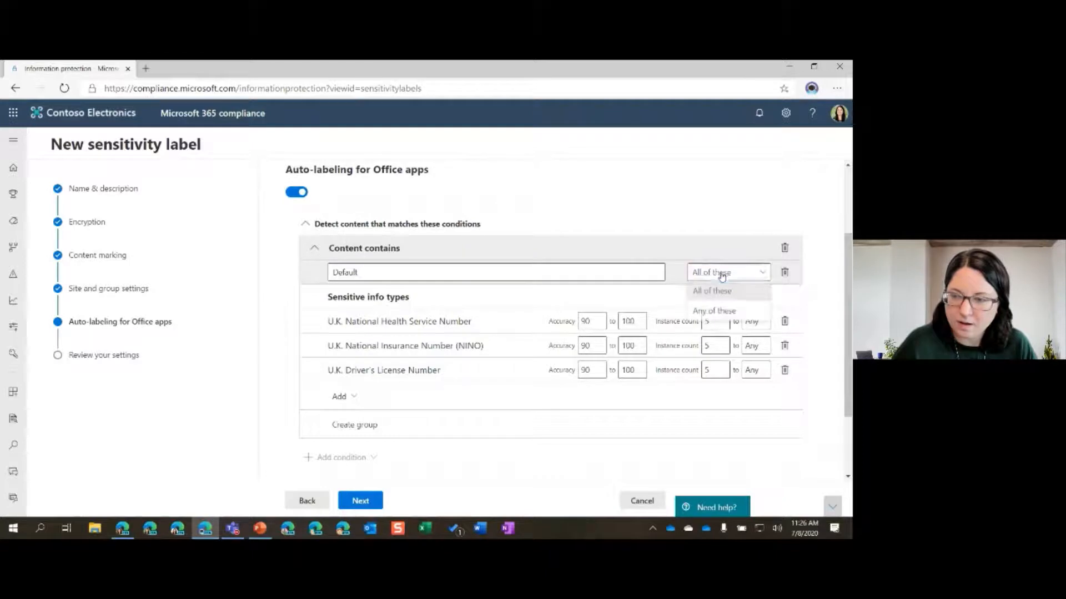
left_click(733, 312)
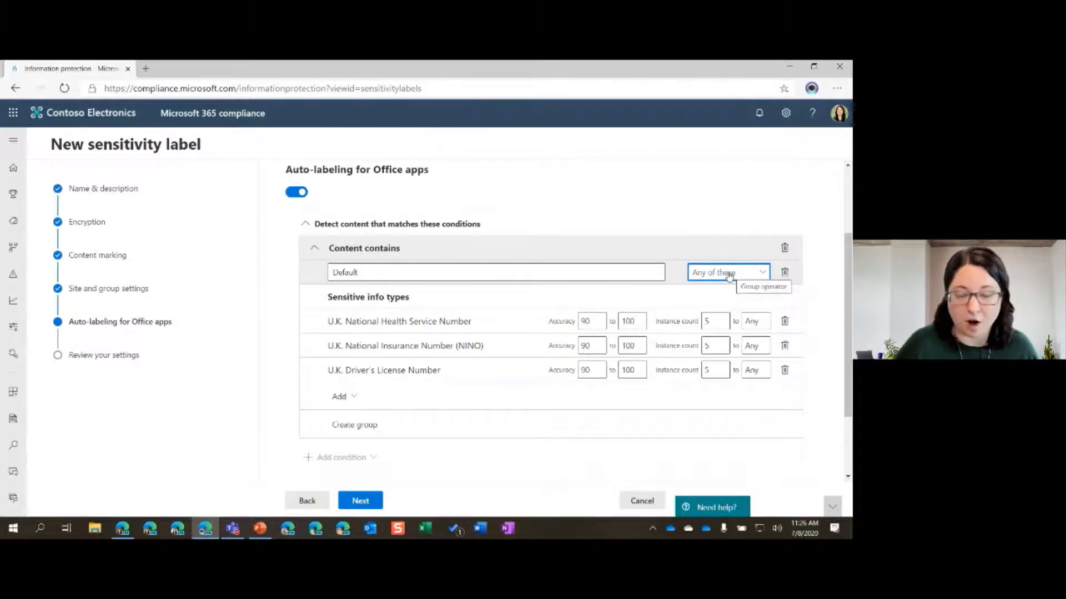
scroll(490, 300, "down", 2)
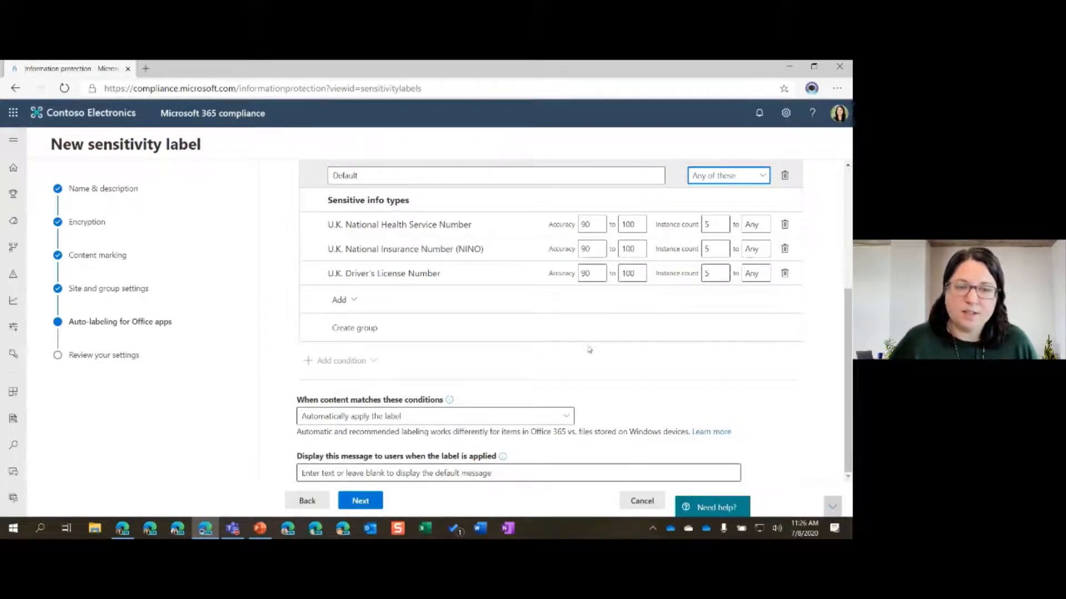
Look over the auto-labeling conditions, proceed to the label's settings review, and cancel creating the label.
scroll(591, 350, "up", 4)
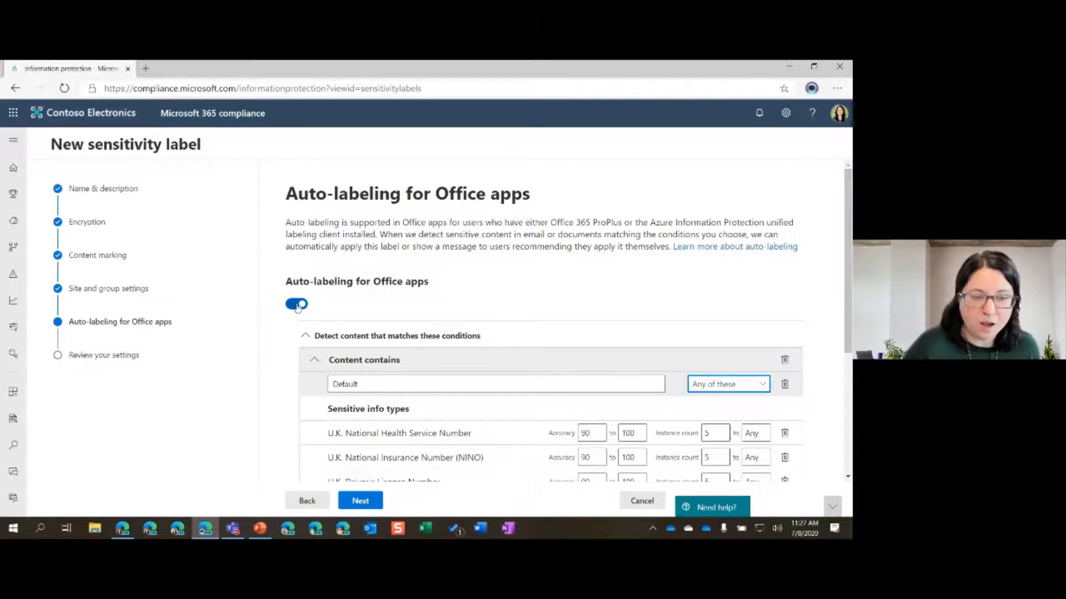
scroll(293, 310, "down", 4)
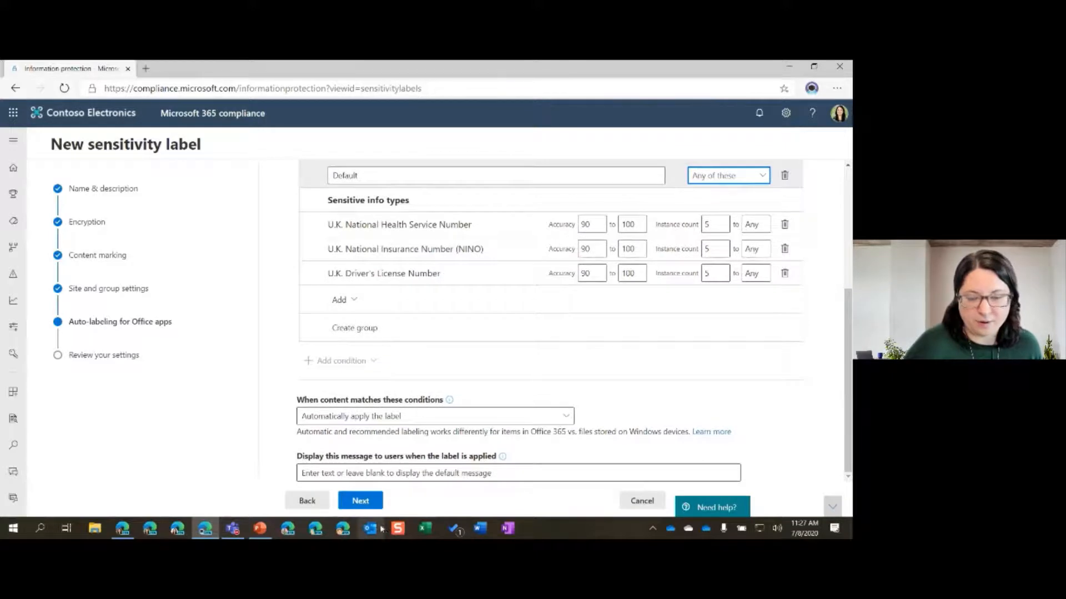
left_click(360, 501)
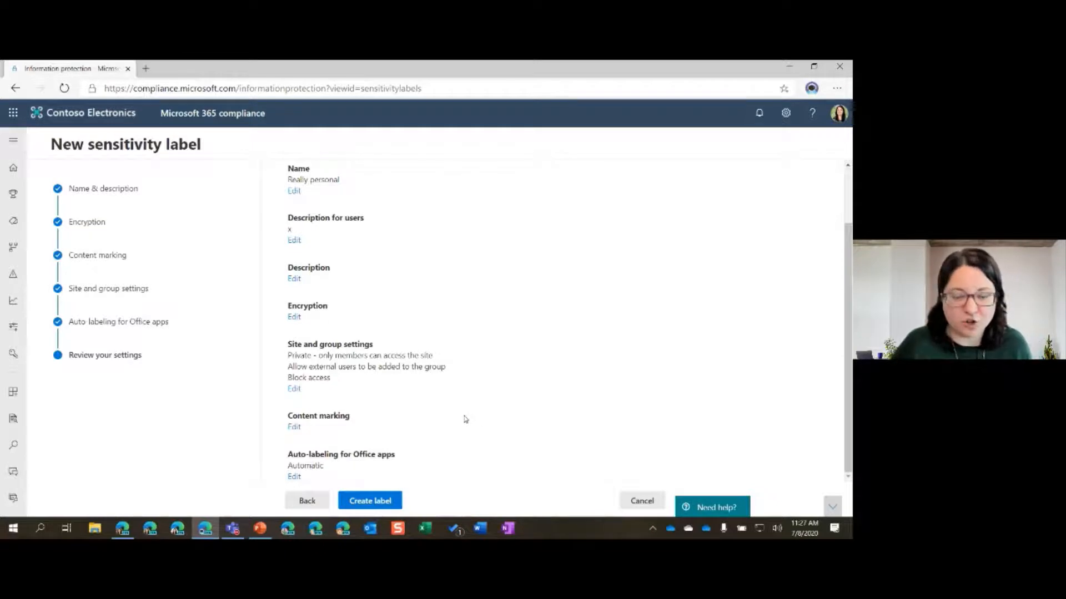
left_click(642, 500)
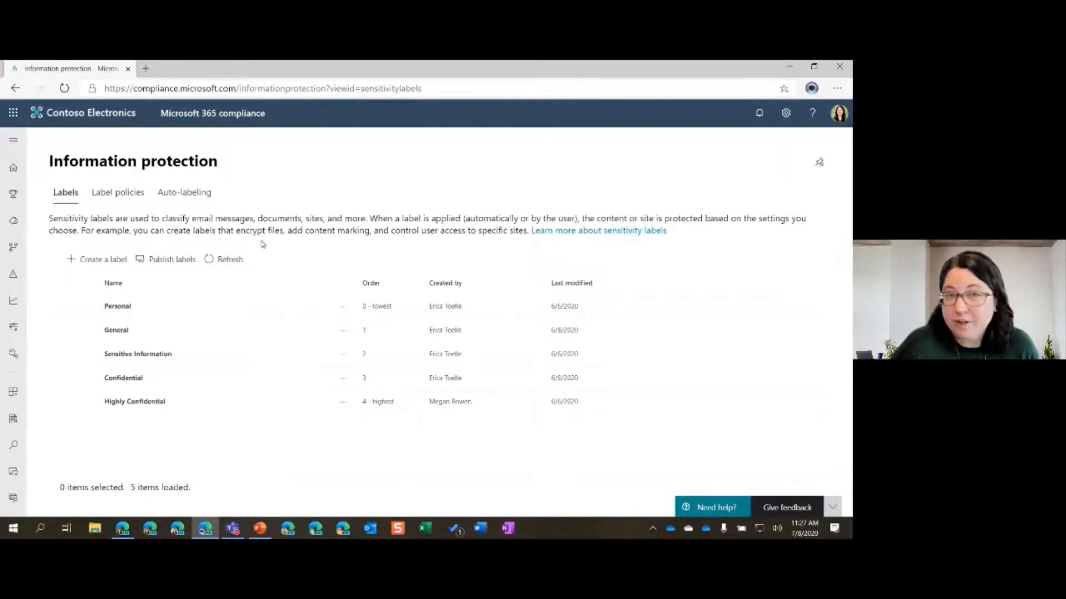
Start a new sensitivity label policy and choose the Personal label to publish.
left_click(118, 192)
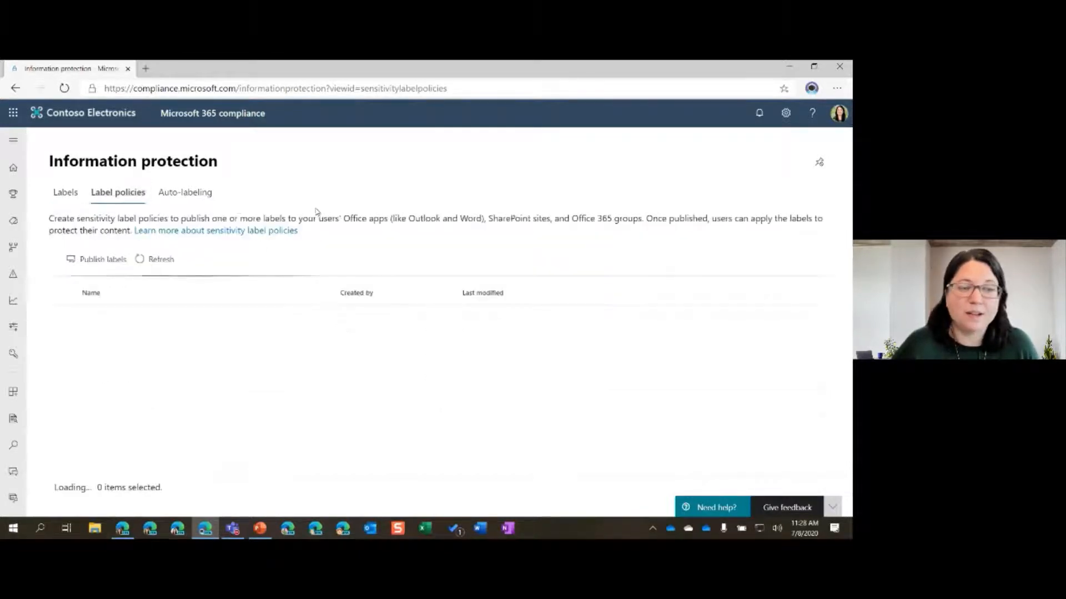
left_click(92, 265)
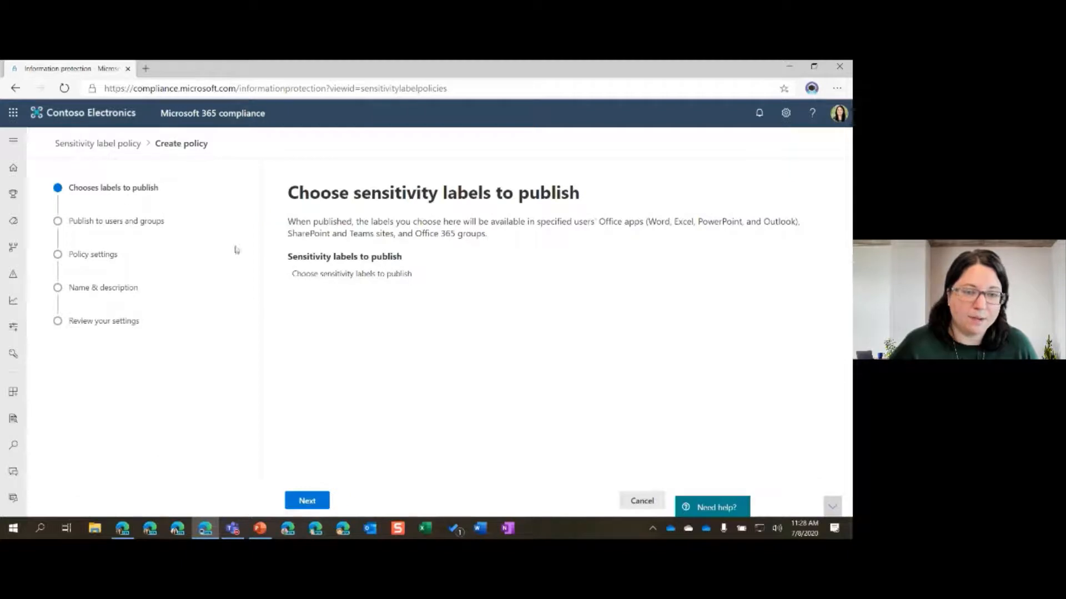
left_click(343, 274)
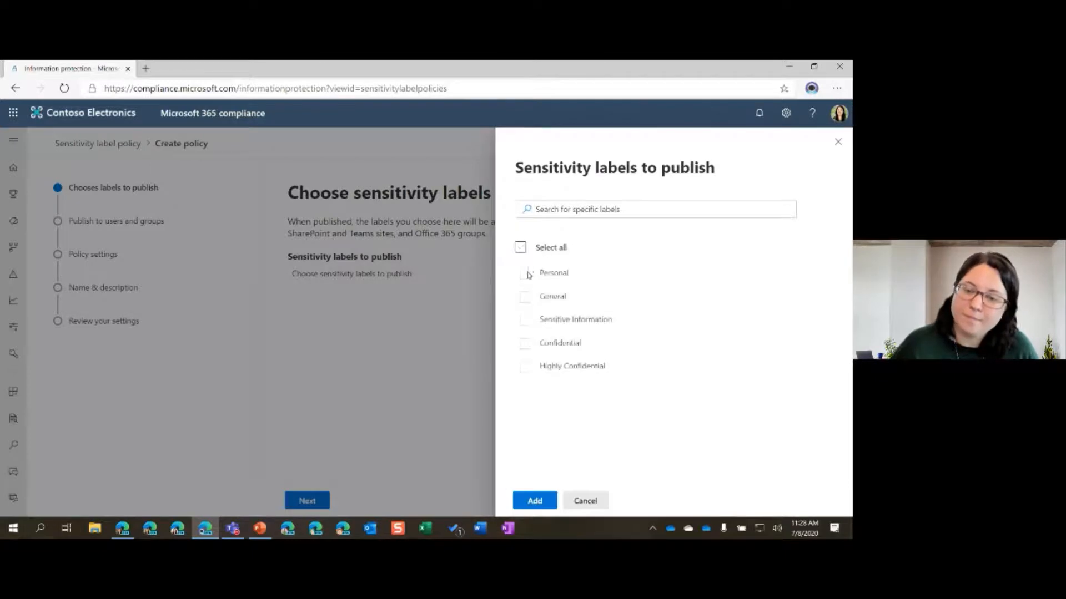
left_click(525, 274)
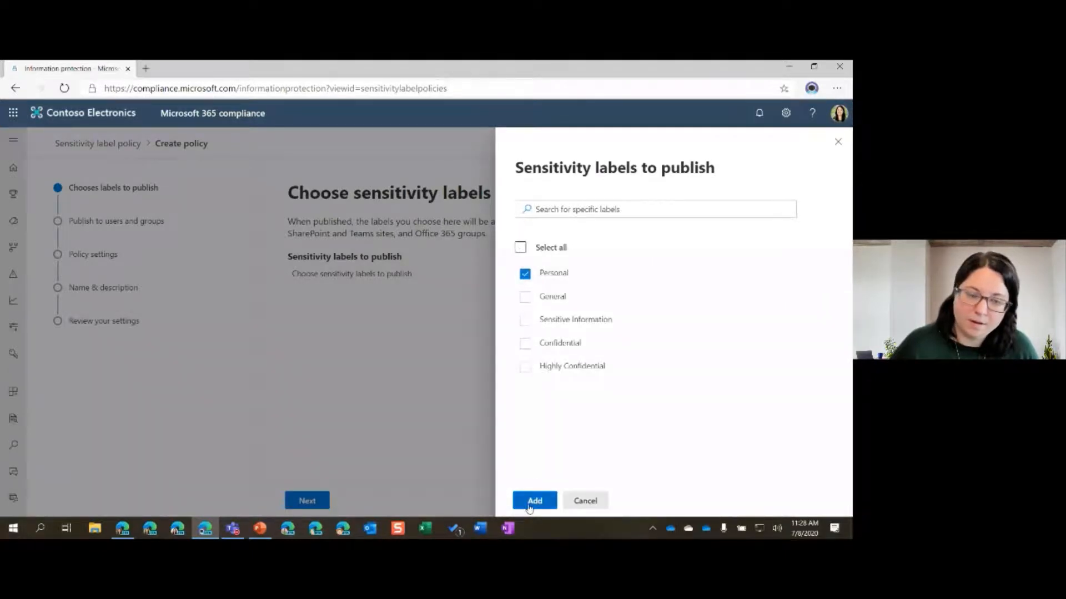
left_click(529, 506)
left_click(307, 501)
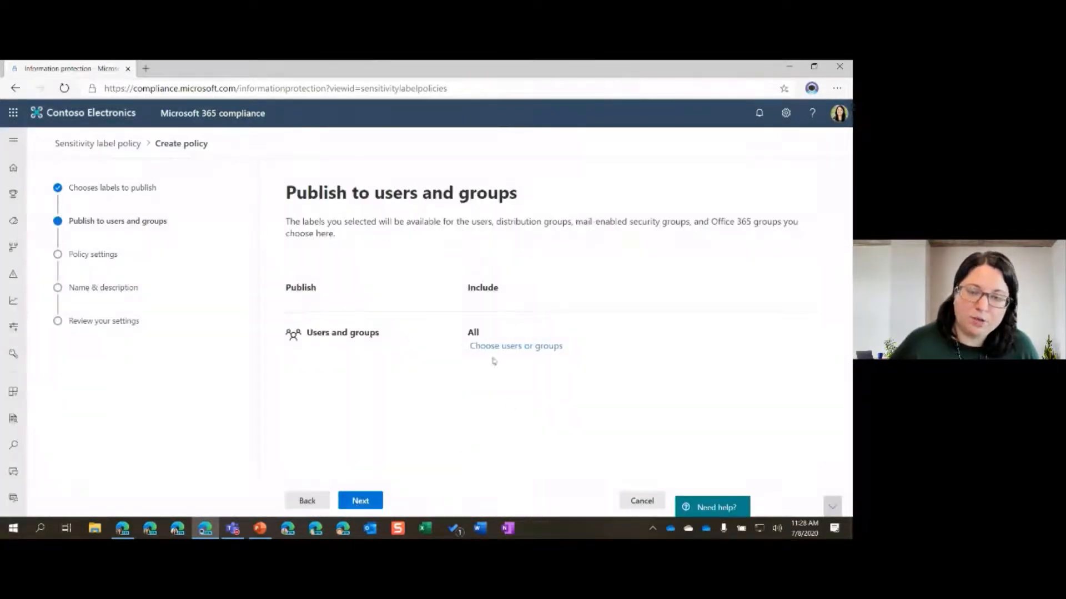
Restrict the policy's publishing to the Contoso IT group and continue to the policy settings.
left_click(514, 348)
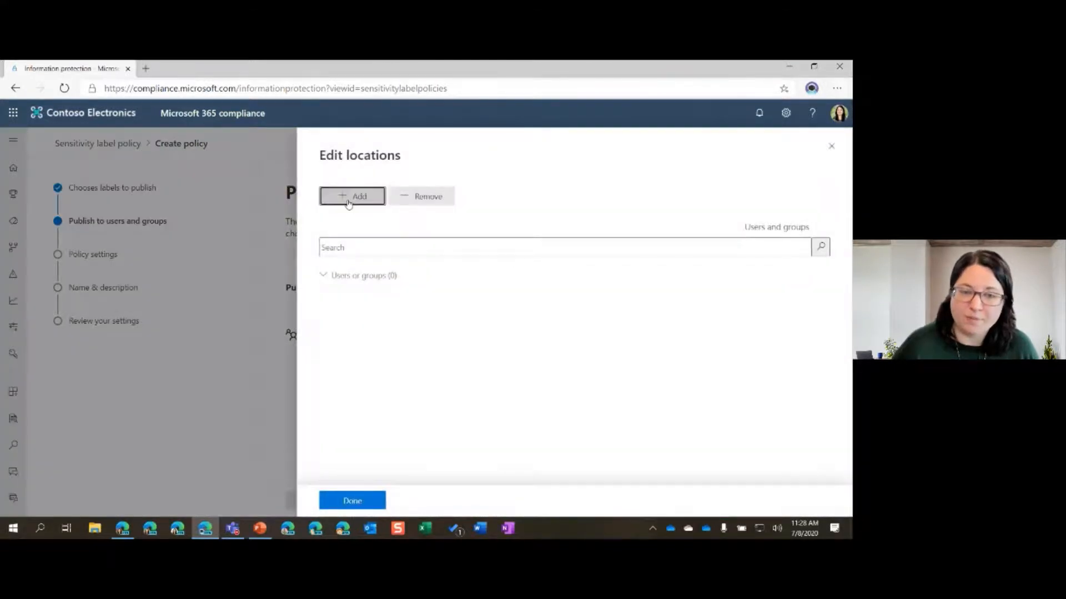
left_click(348, 203)
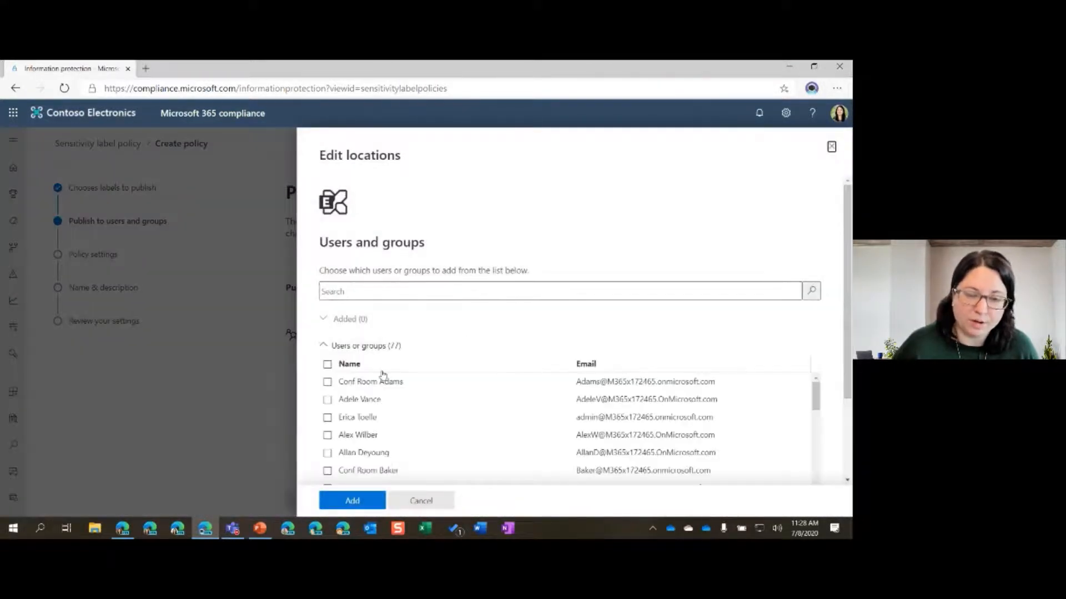
scroll(499, 334, "down", 2)
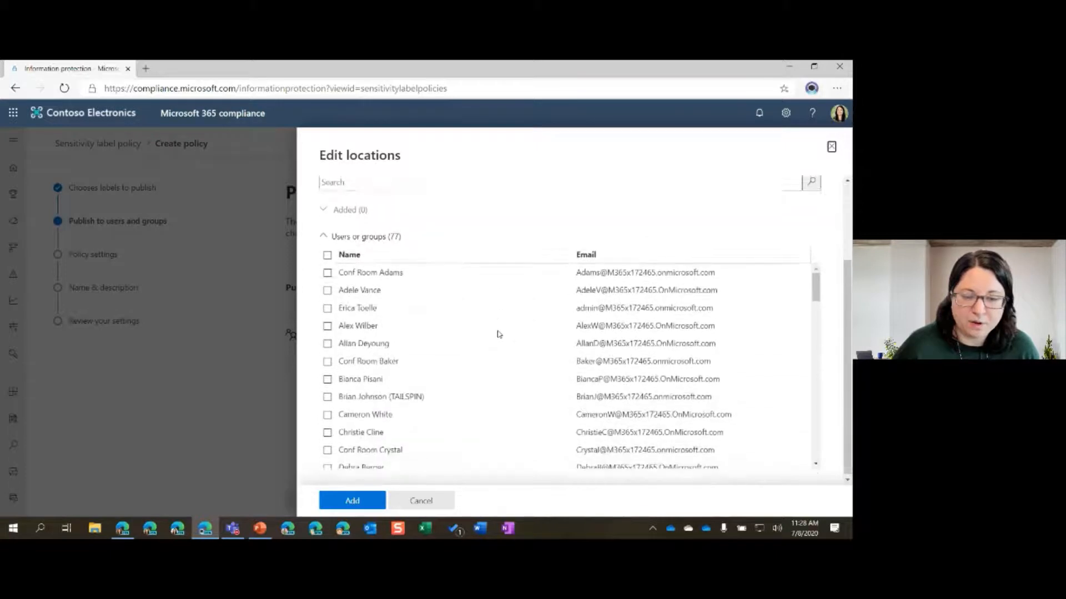
scroll(461, 391, "down", 6)
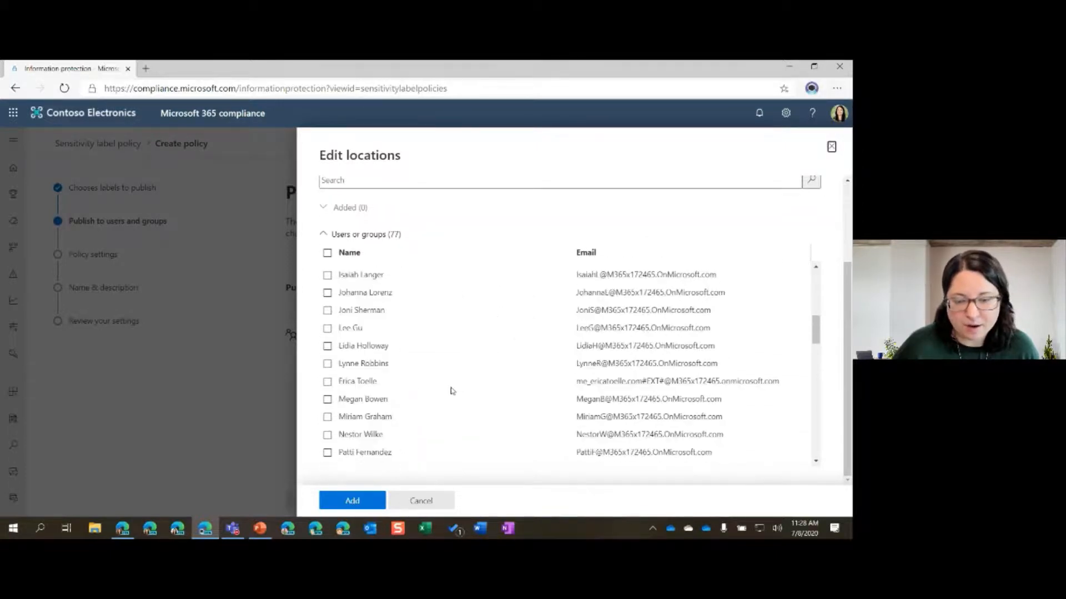
scroll(444, 399, "down", 1)
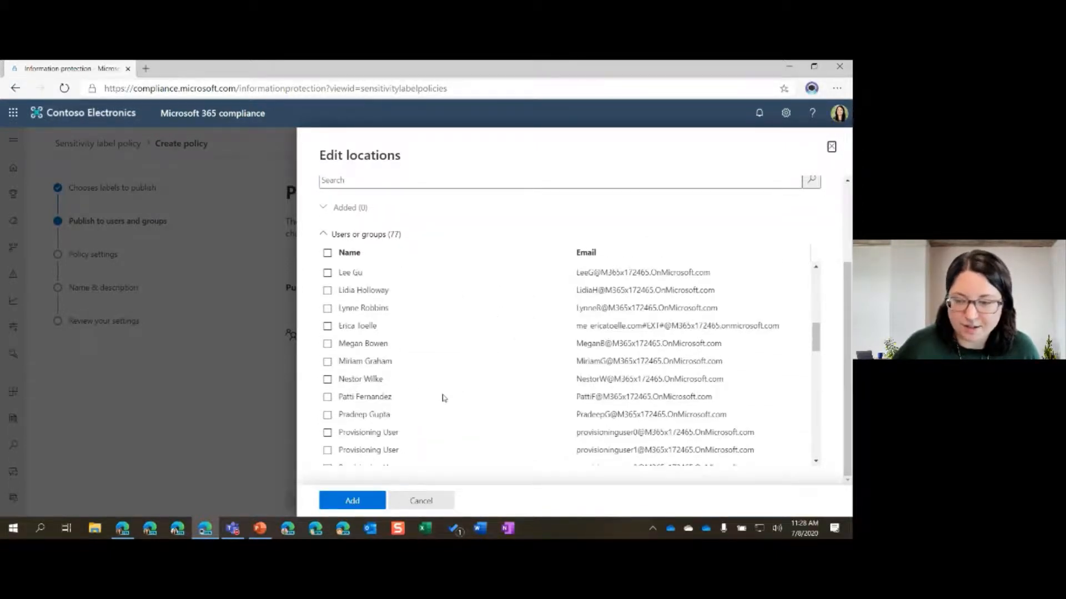
scroll(444, 398, "down", 4)
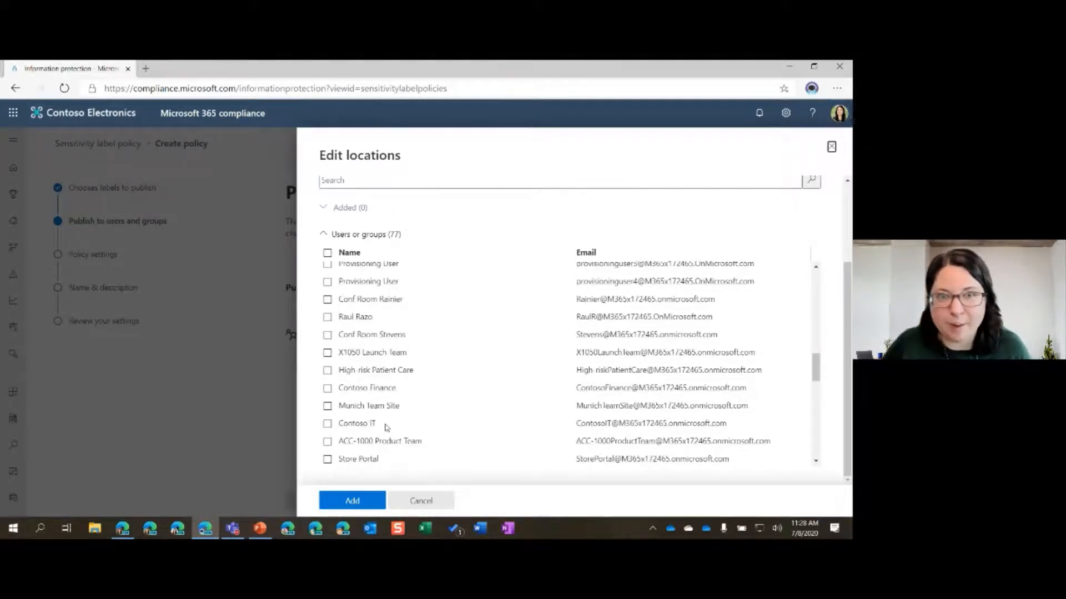
left_click(327, 424)
left_click(352, 500)
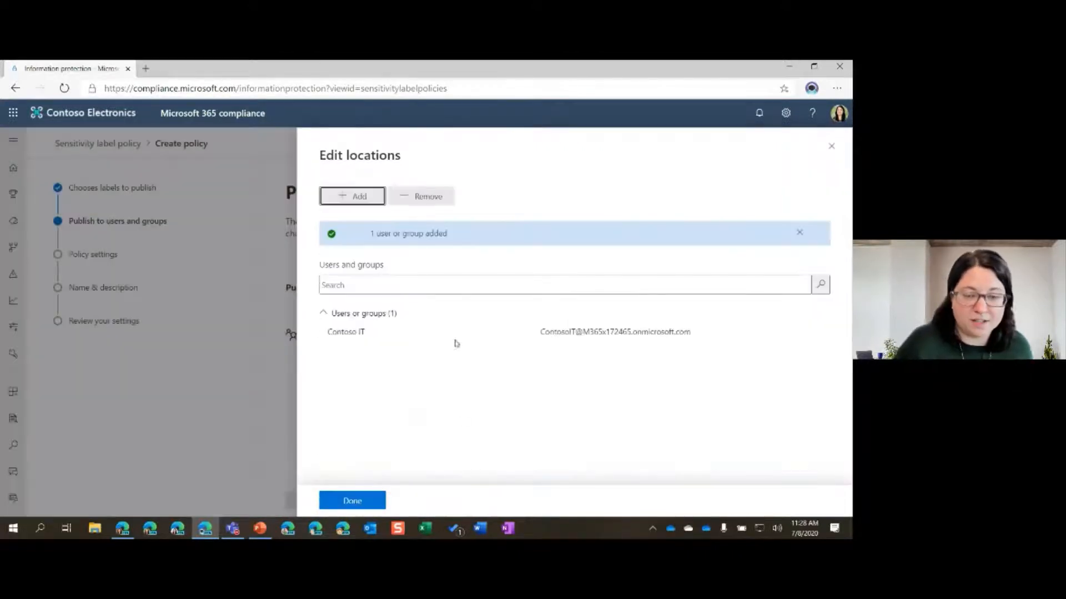
left_click(350, 500)
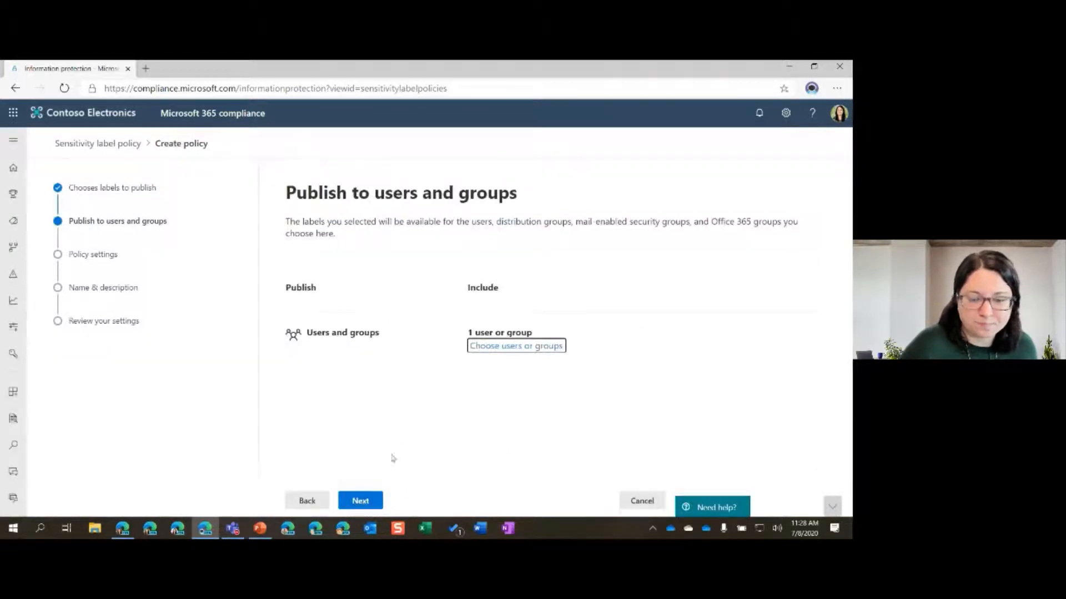
left_click(360, 501)
Keep None as default label, try requiring justification, mandatory labeling and a custom help page link, and clear all three options.
left_click(332, 265)
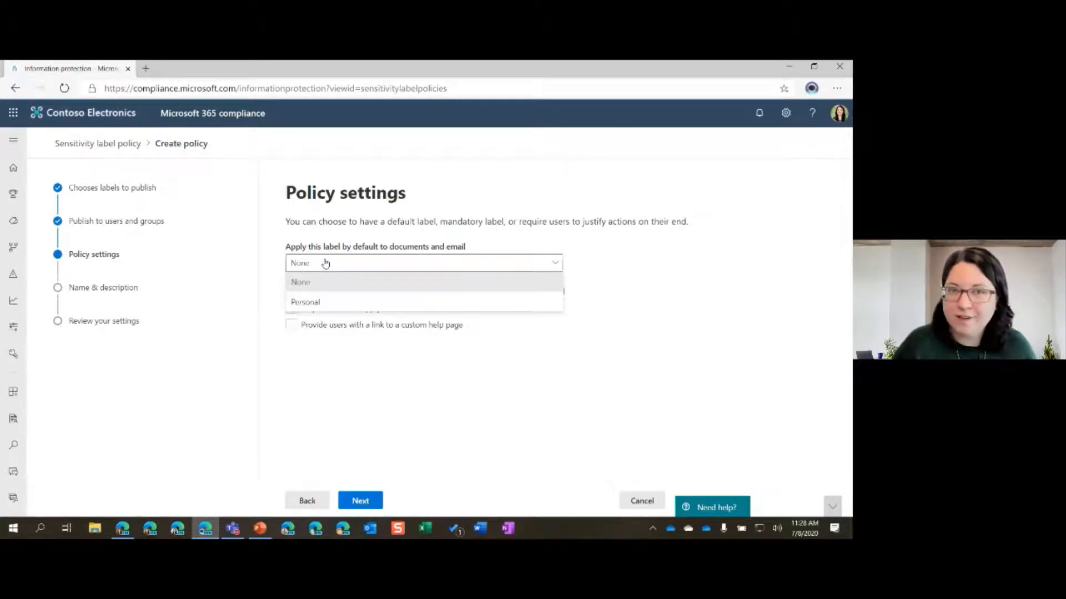
left_click(327, 280)
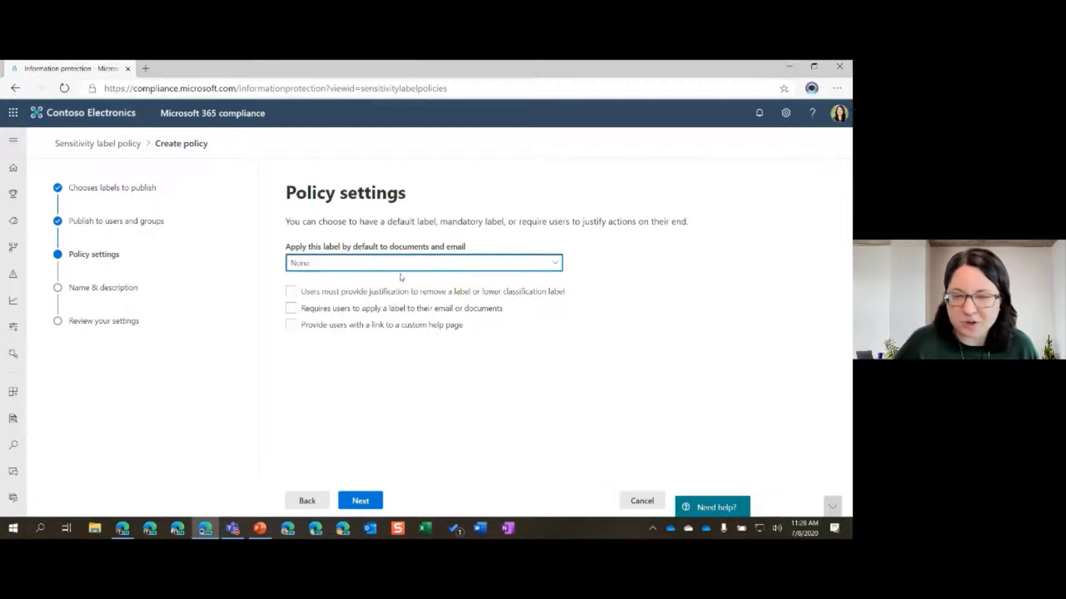
left_click(376, 293)
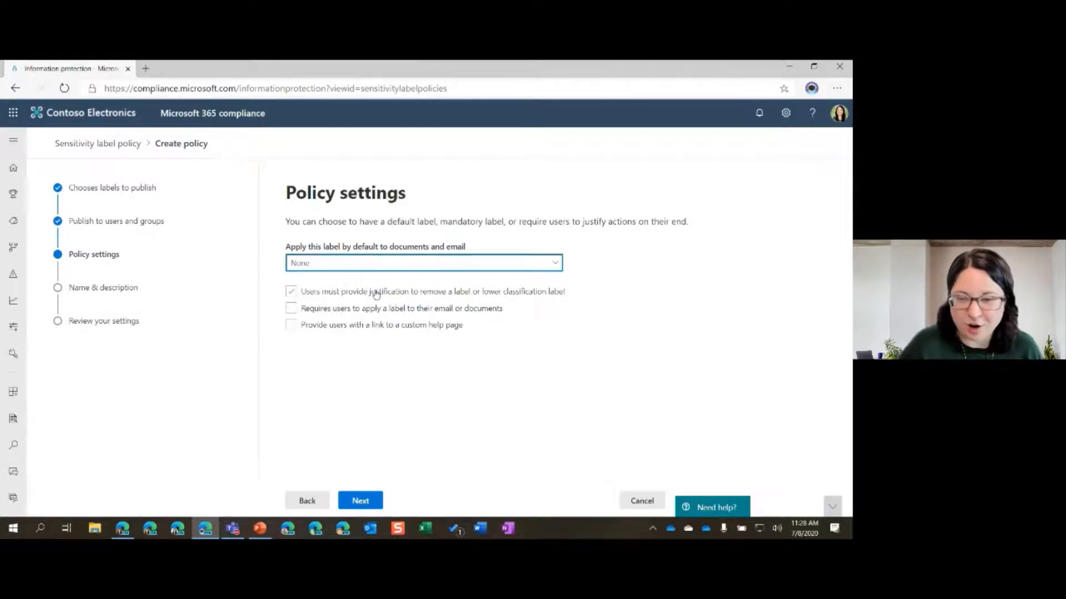
left_click(292, 293)
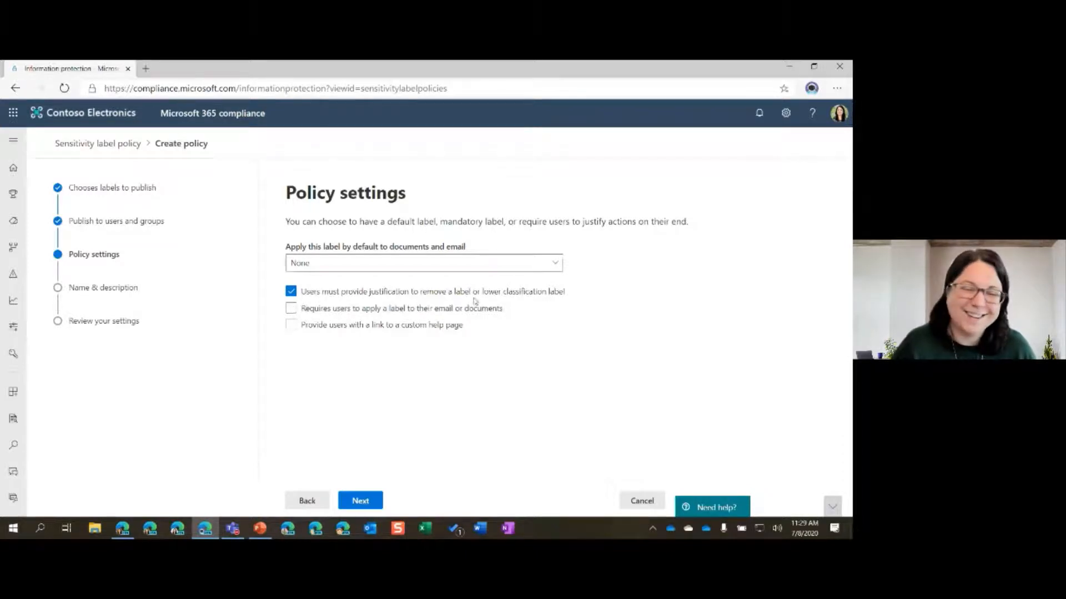
left_click(290, 312)
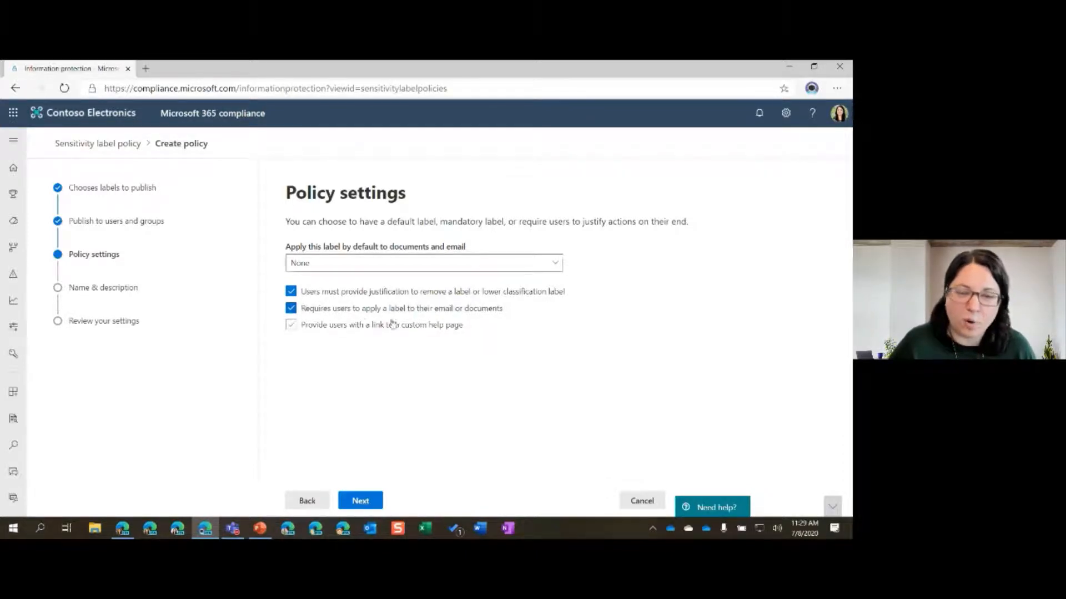
left_click(293, 326)
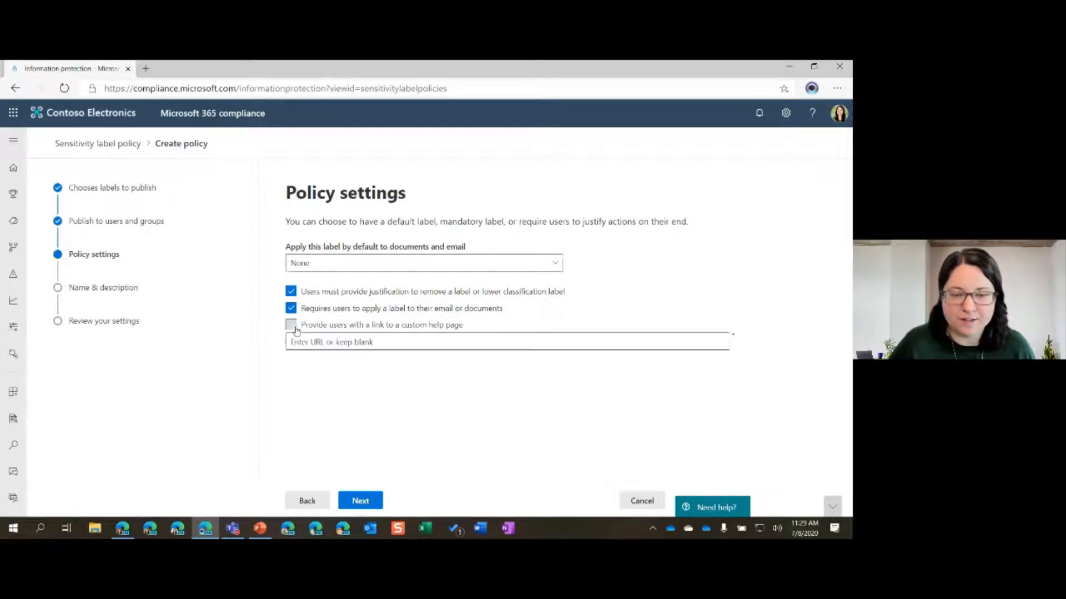
left_click(364, 343)
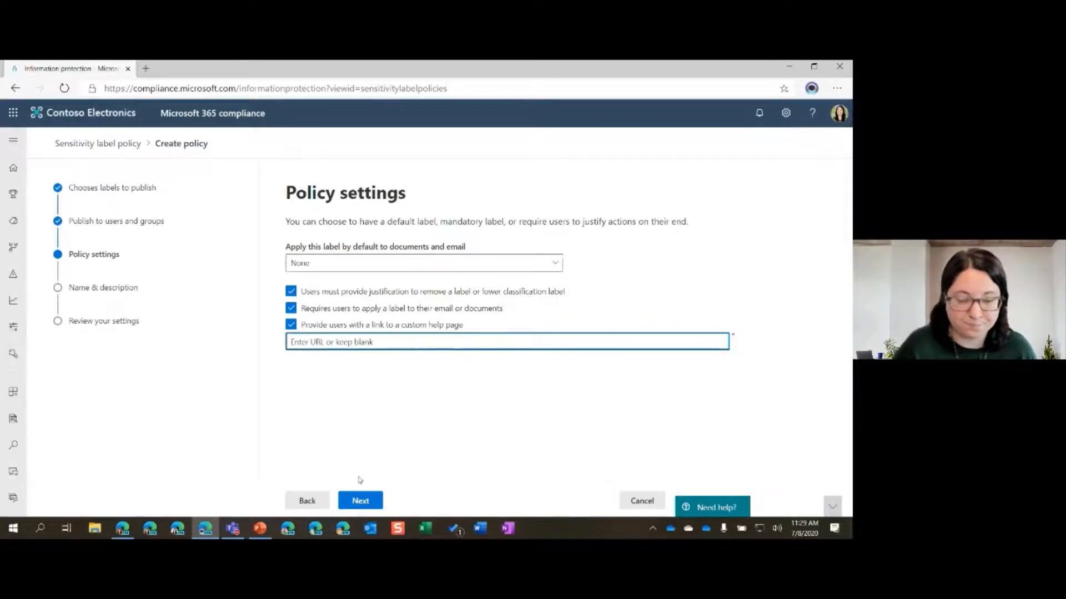
left_click(291, 292)
left_click(291, 308)
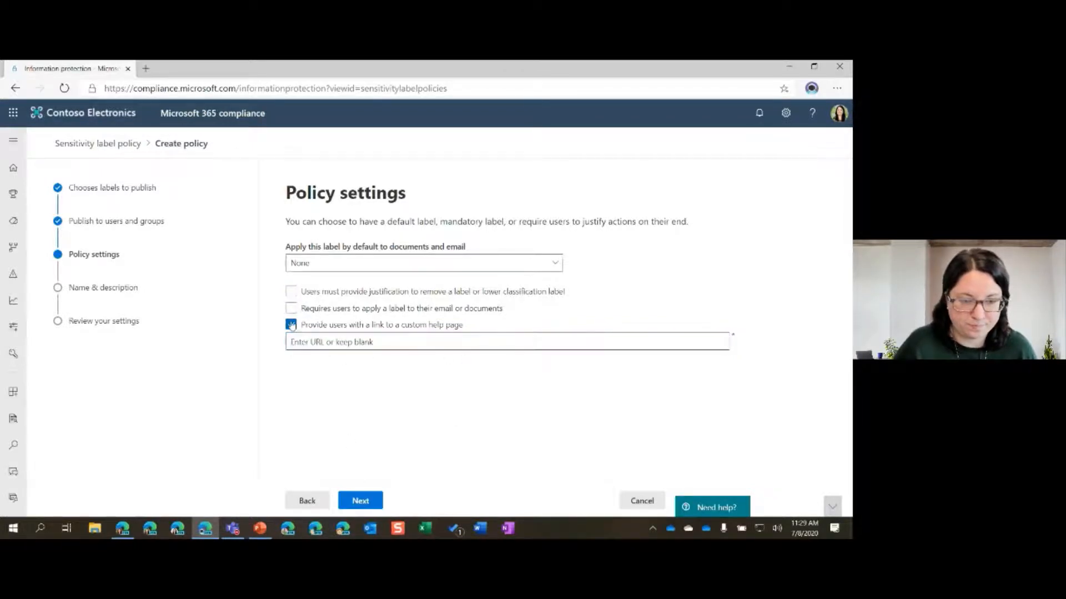
left_click(291, 325)
Name the label policy "x" without a description and proceed to the review of its settings.
left_click(360, 501)
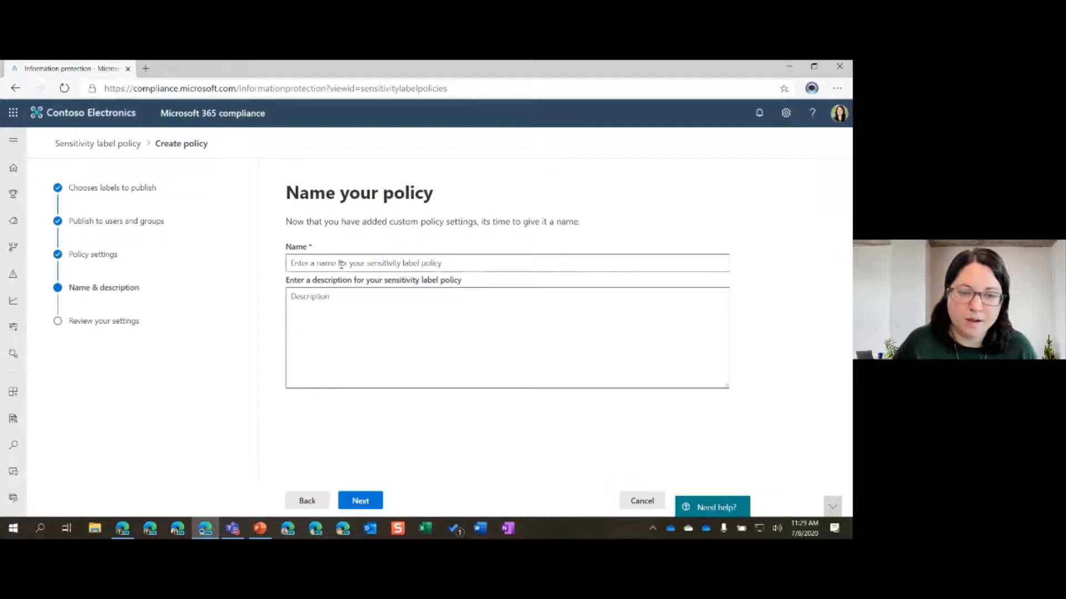
left_click(498, 270)
type("x")
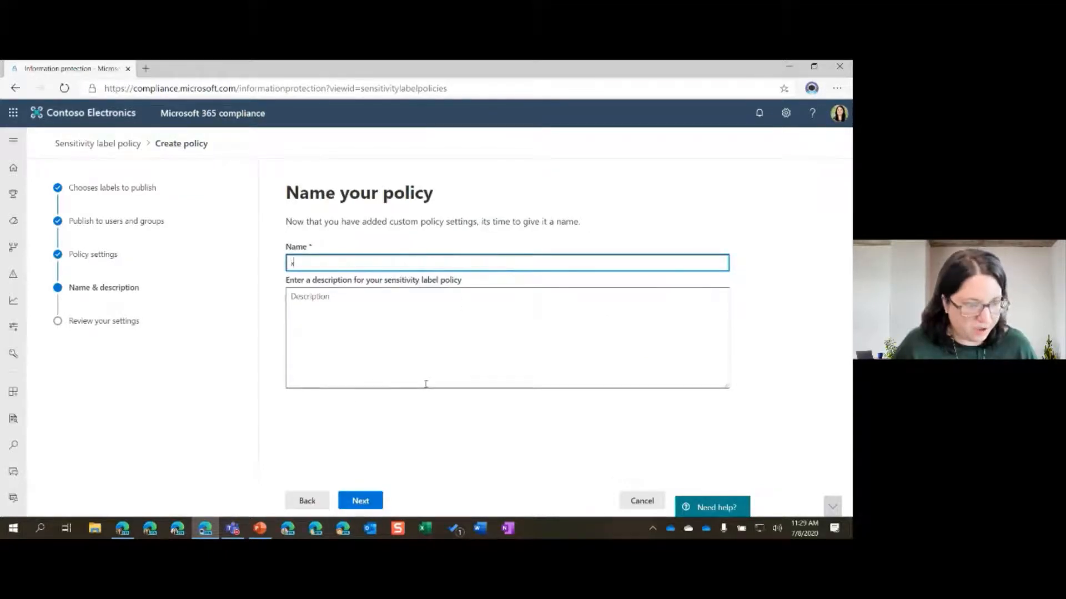
left_click(360, 500)
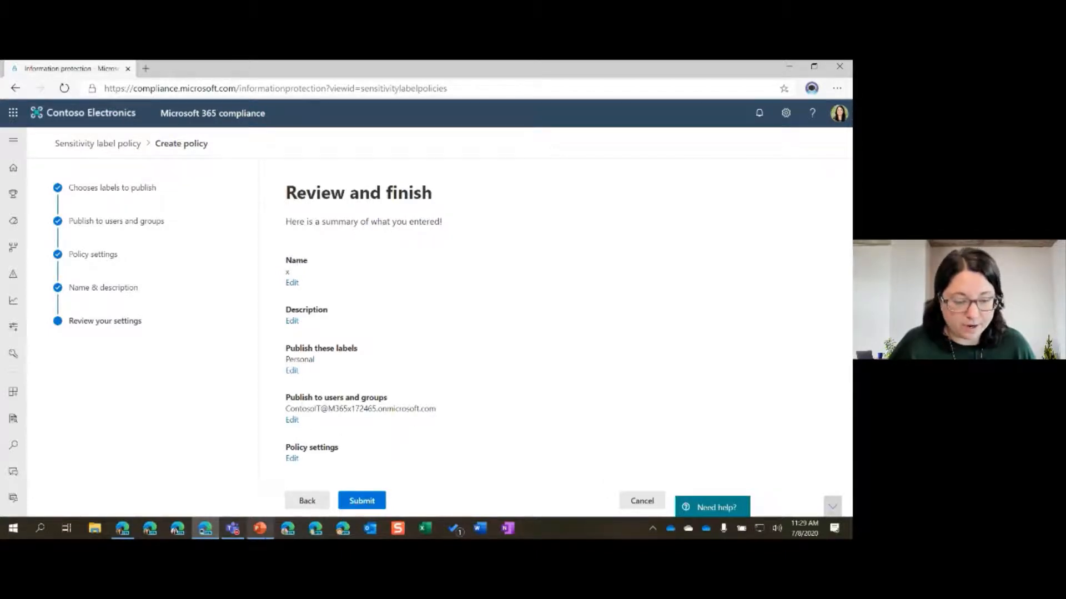
Switch to the PowerPoint presentation and apply the General sensitivity label to it.
left_click(262, 530)
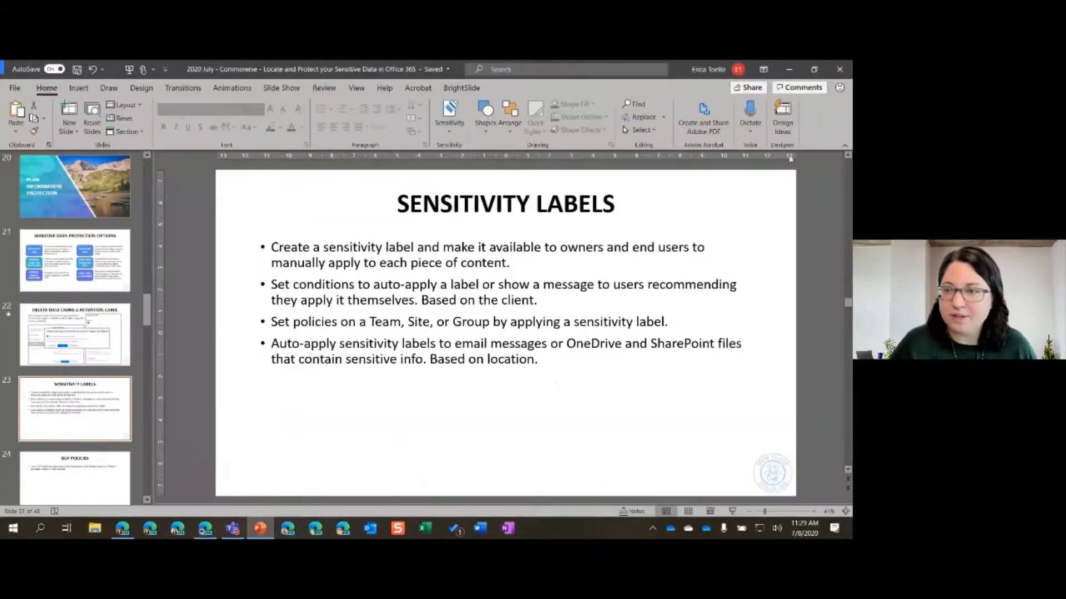
left_click(449, 133)
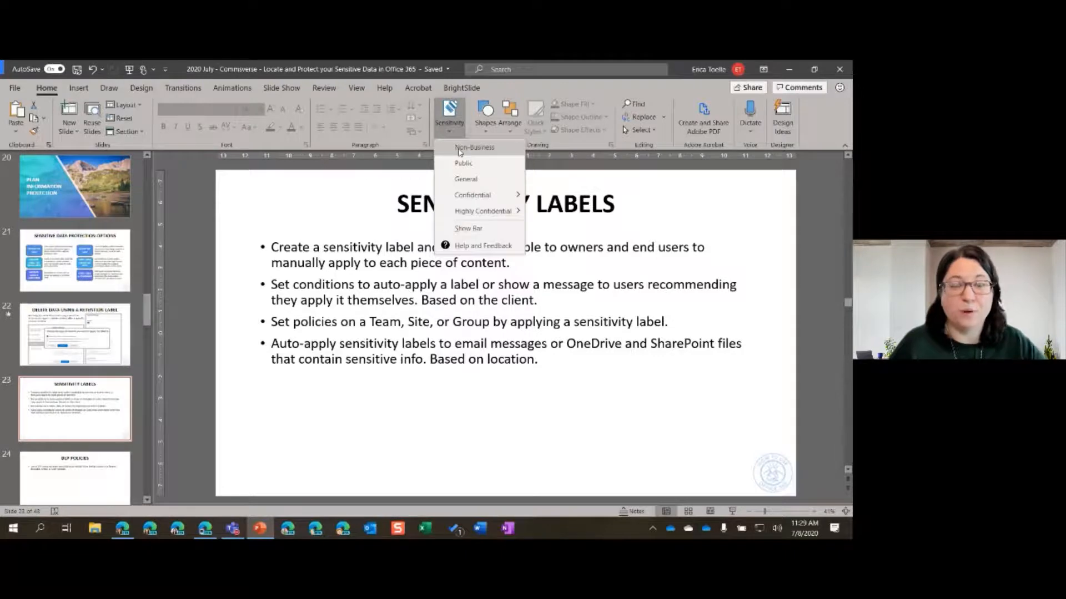
mouse_move(476, 215)
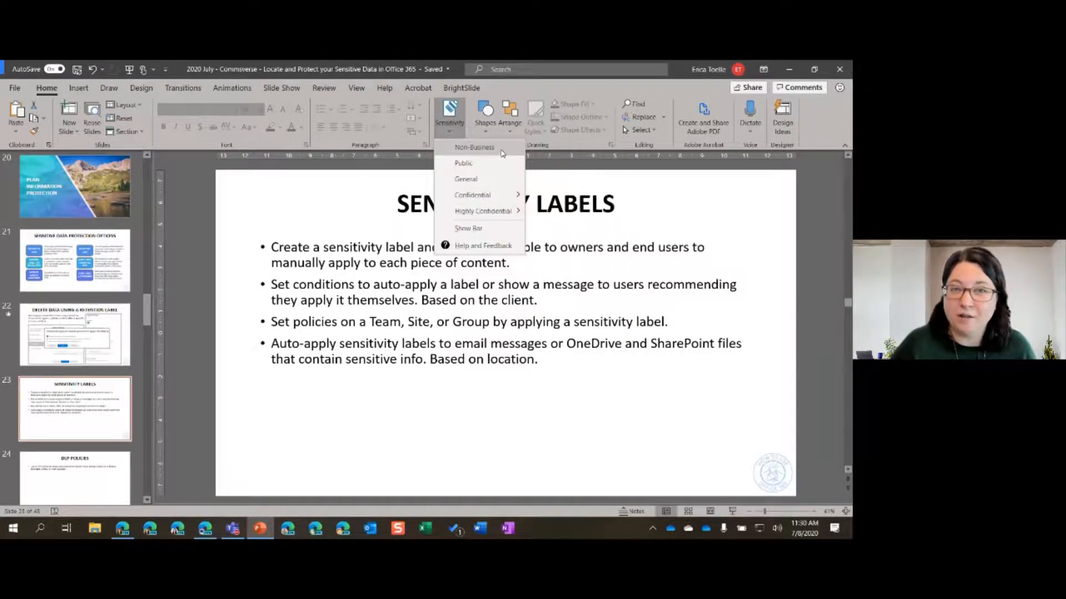
mouse_move(502, 154)
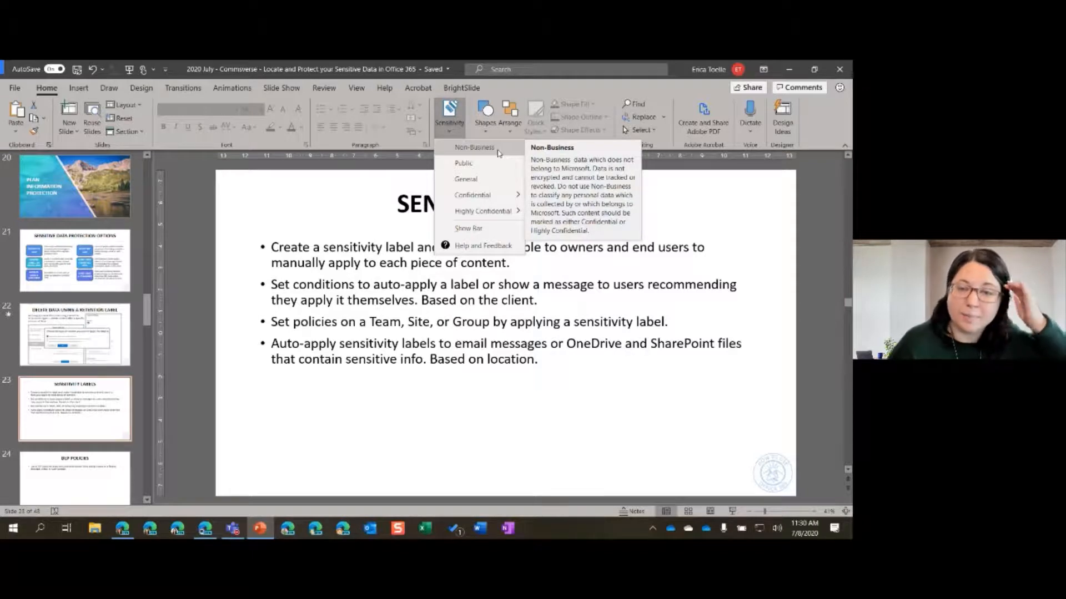
left_click(481, 179)
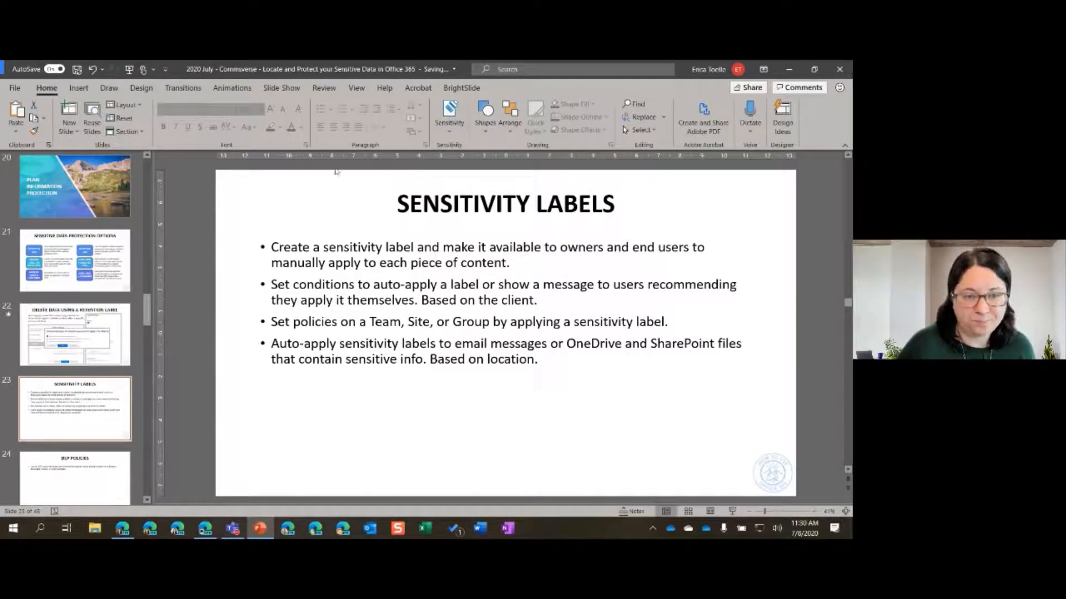
Return to the Microsoft 365 compliance portal in the browser and cancel the sensitivity label policy without submitting it.
left_click(205, 529)
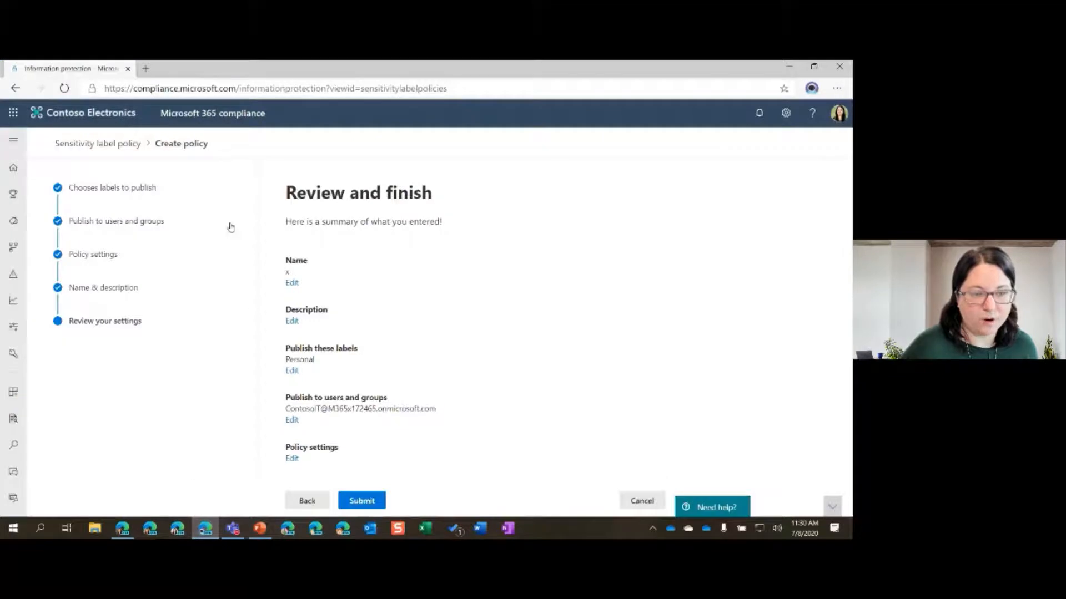
left_click(630, 494)
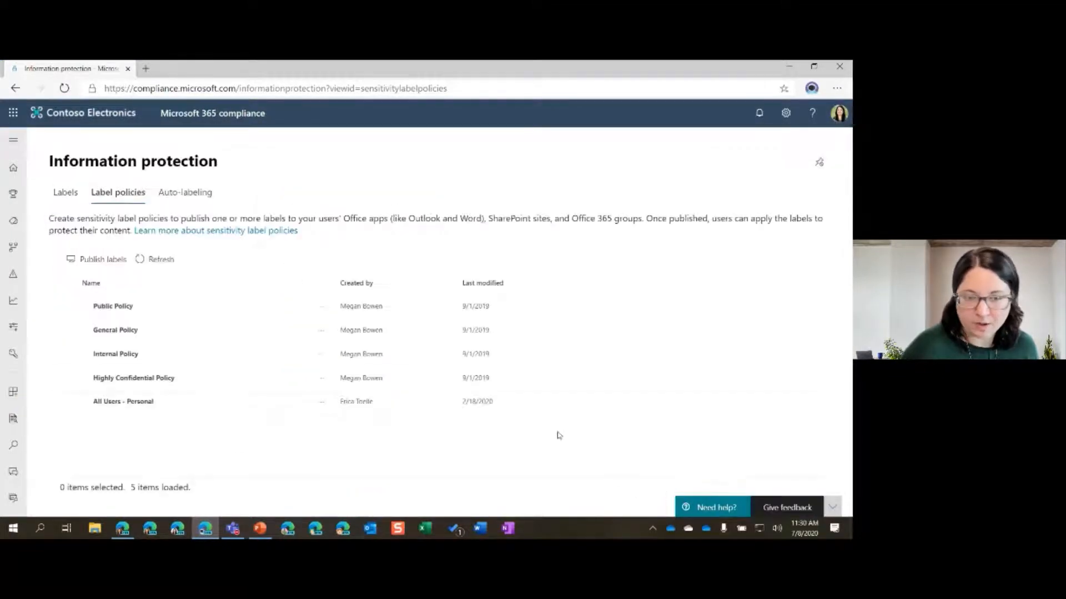
Start a new auto-labeling policy from the U.K. Financial Data template under Financial and keep its suggested name without a description.
left_click(189, 193)
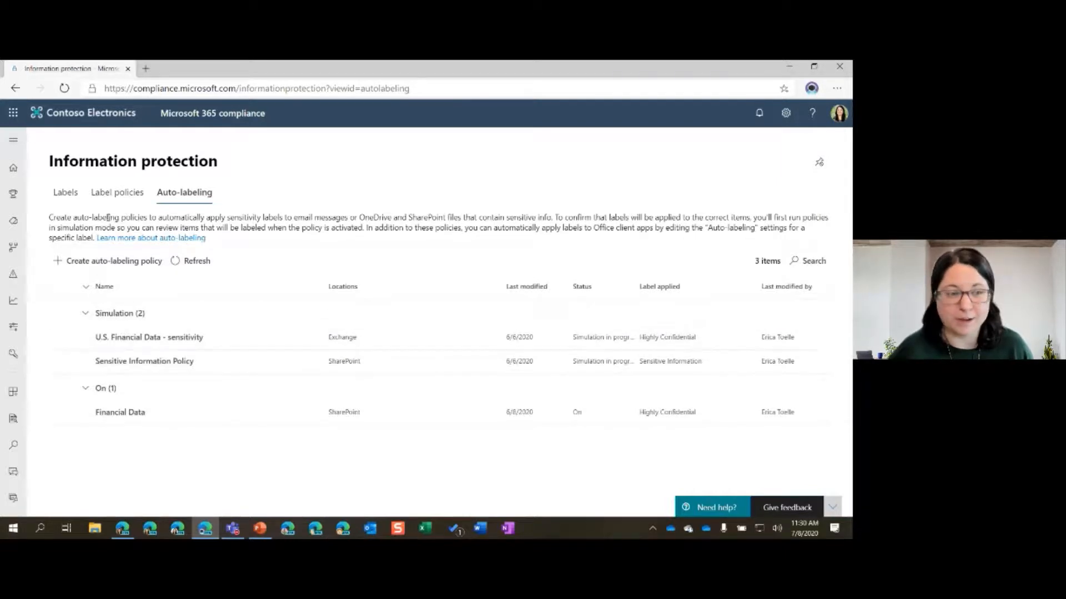
left_click(98, 260)
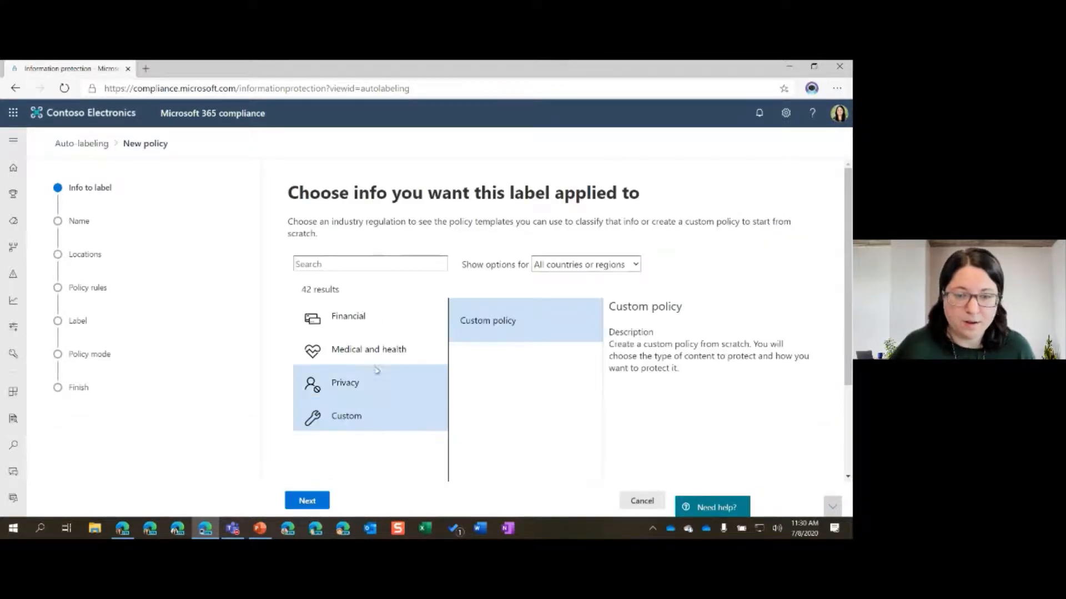
left_click(369, 322)
scroll(485, 337, "down", 10)
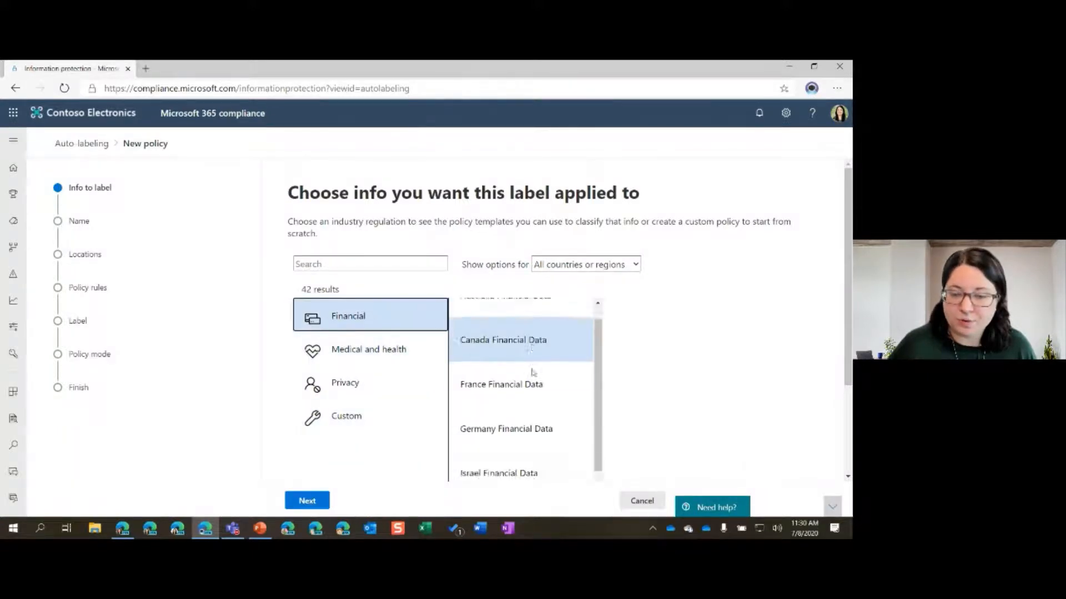
left_click(512, 327)
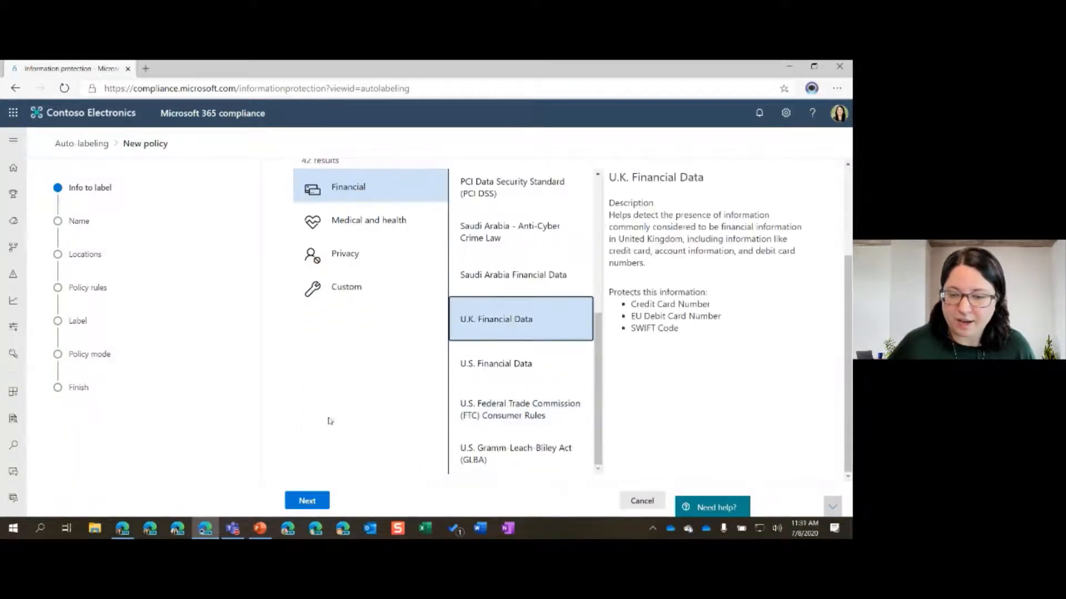
left_click(307, 501)
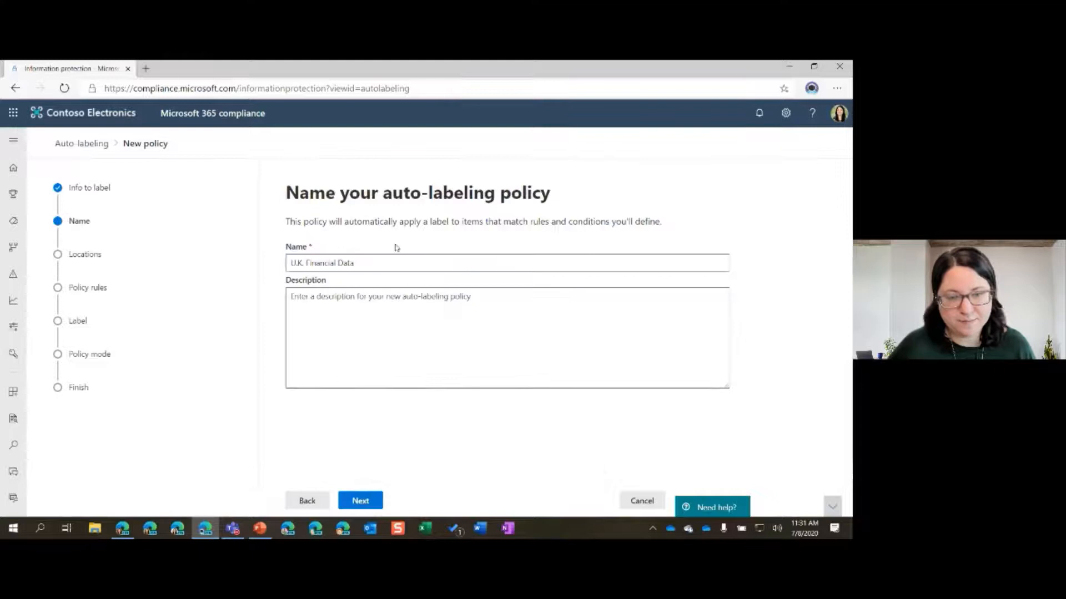
left_click(361, 501)
Enable Exchange as the policy's location and limit it to three individual users from the directory.
scroll(509, 346, "down", 1)
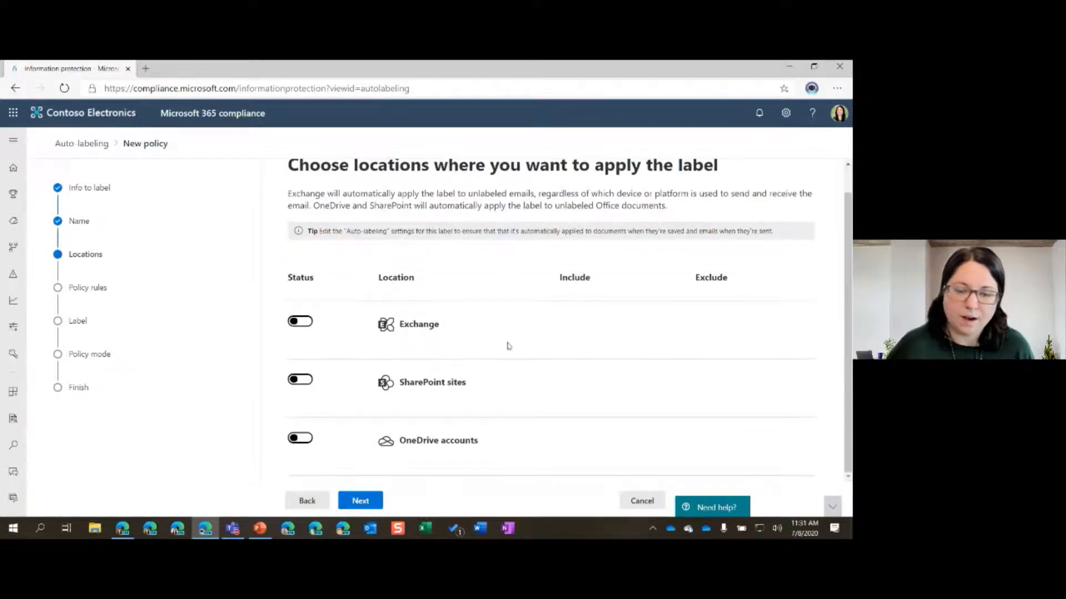
left_click(304, 322)
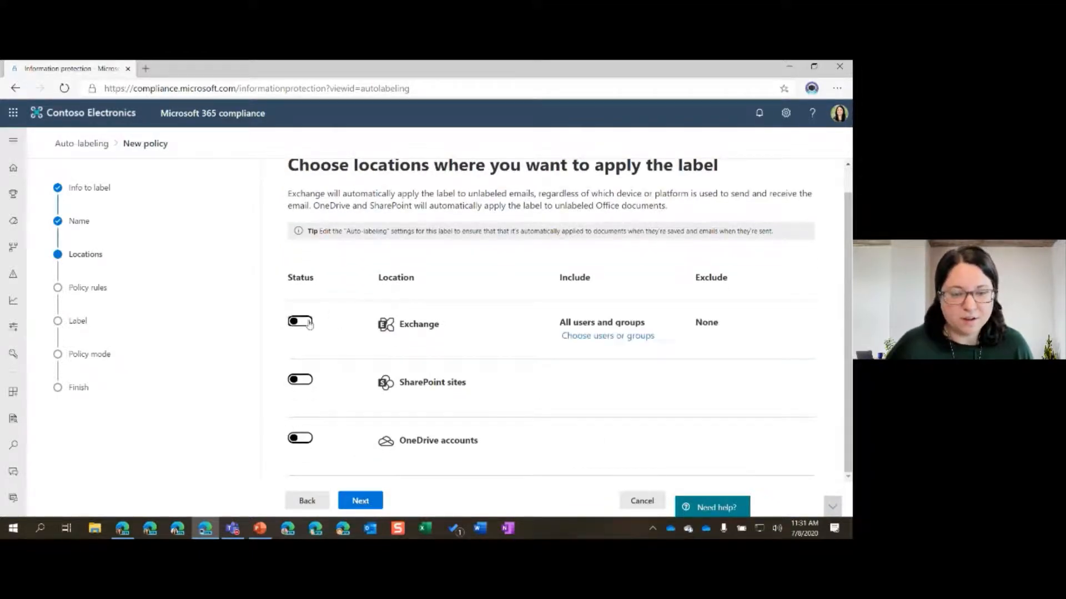
left_click(591, 337)
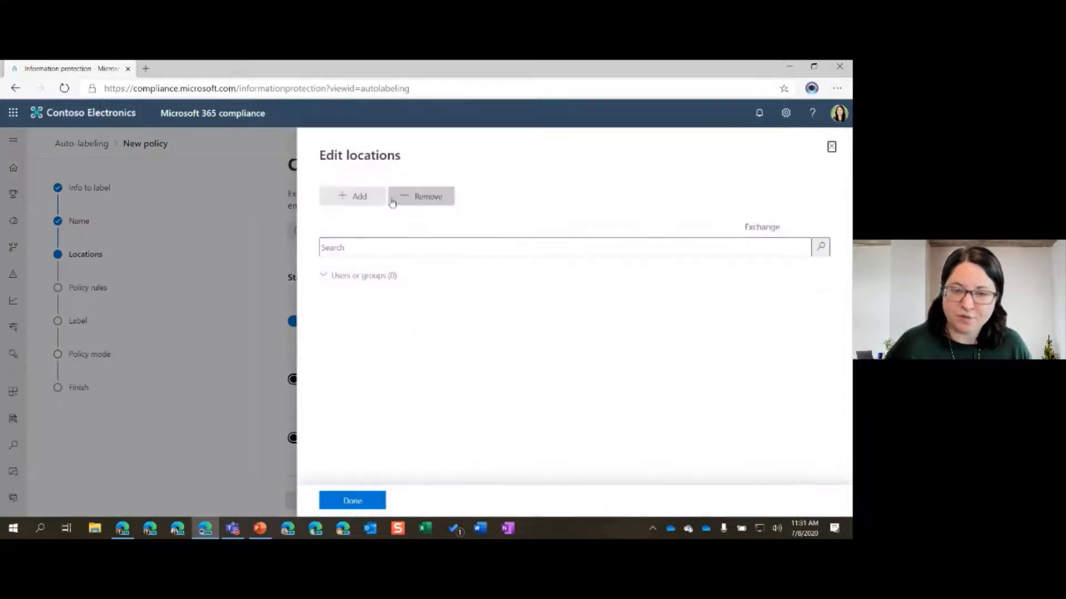
left_click(360, 195)
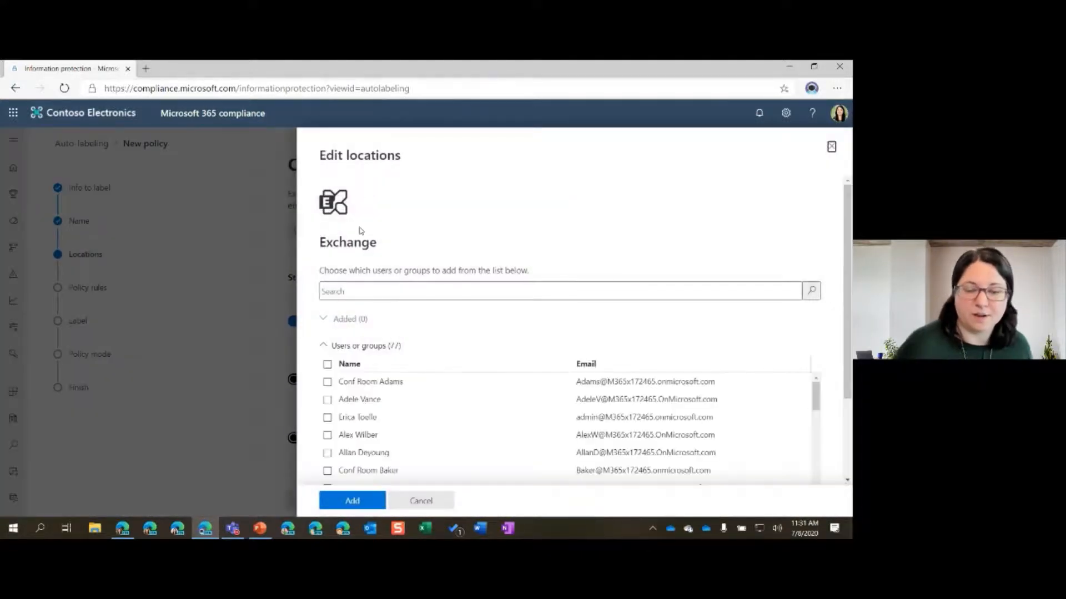
left_click(327, 401)
scroll(328, 410, "down", 2)
left_click(328, 327)
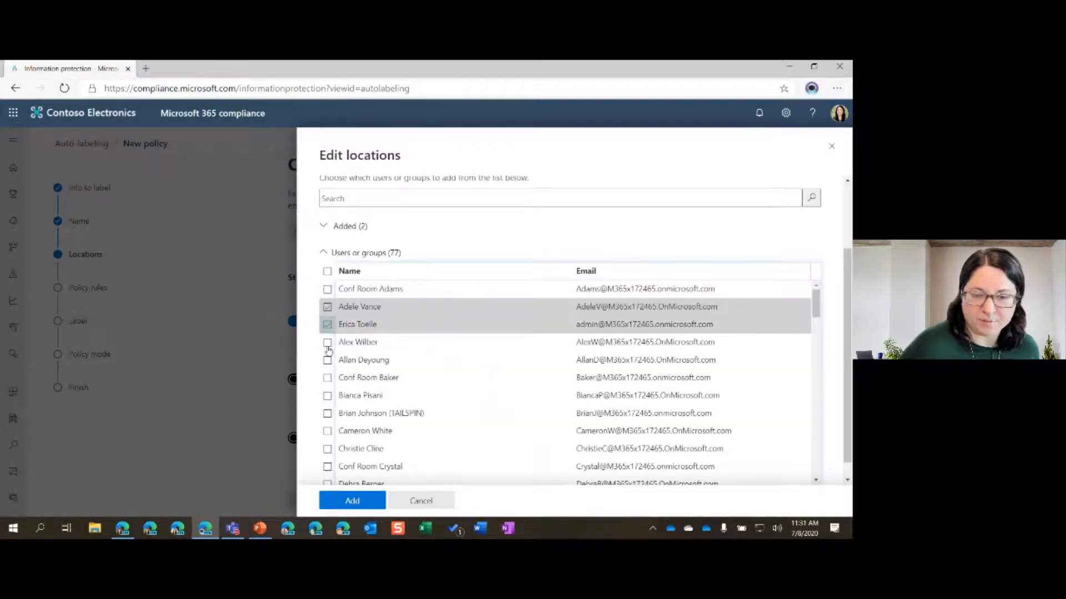
left_click(327, 342)
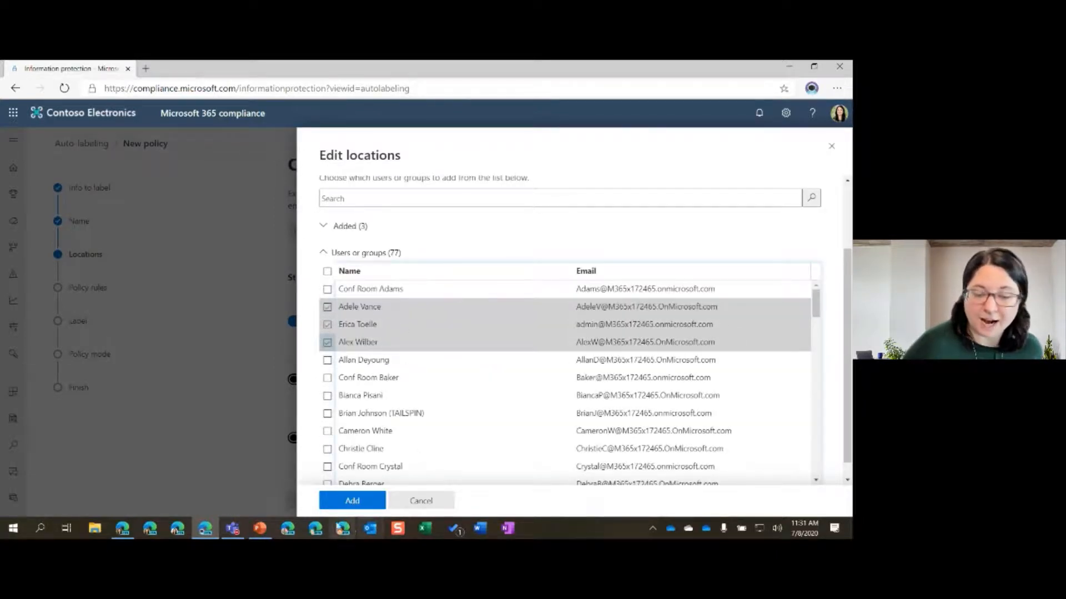
left_click(351, 504)
left_click(350, 508)
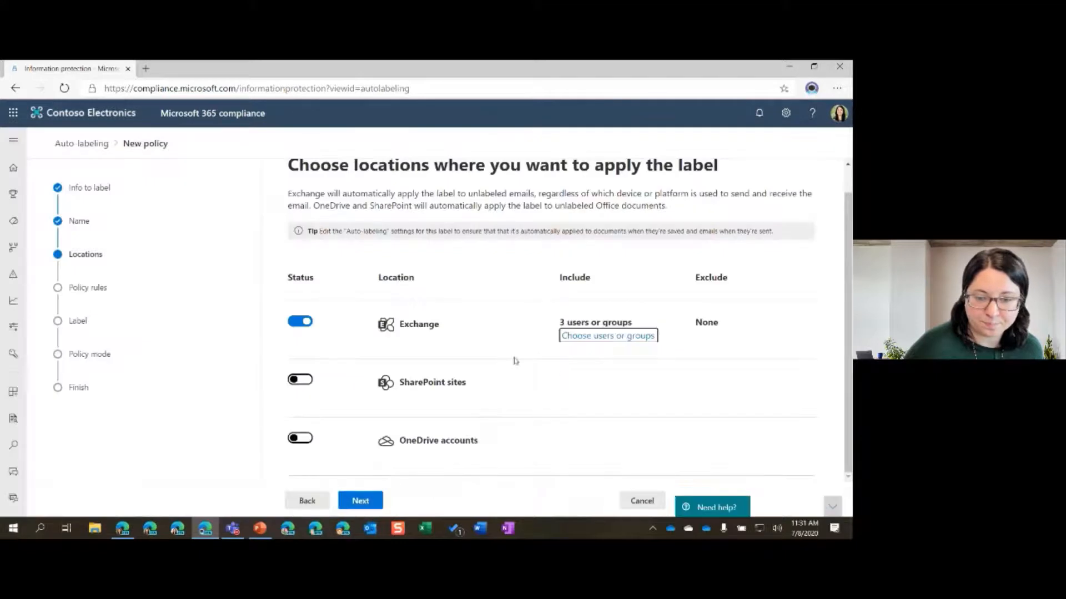
Accept the locations, keep common rules for all of them, and review the conditions of the high volume U.K. Financial rule.
left_click(361, 501)
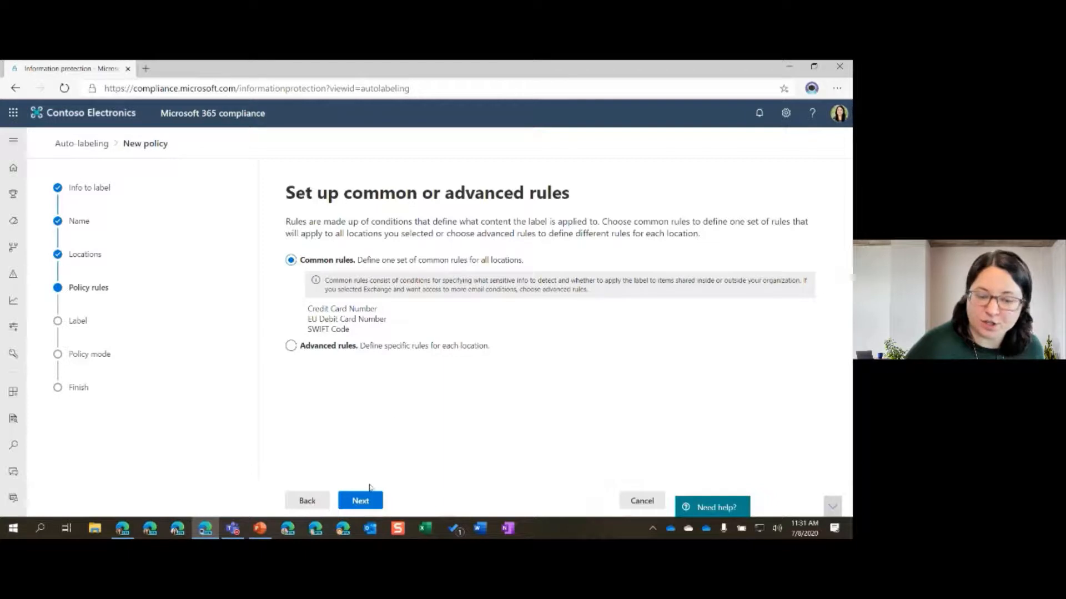
left_click(370, 503)
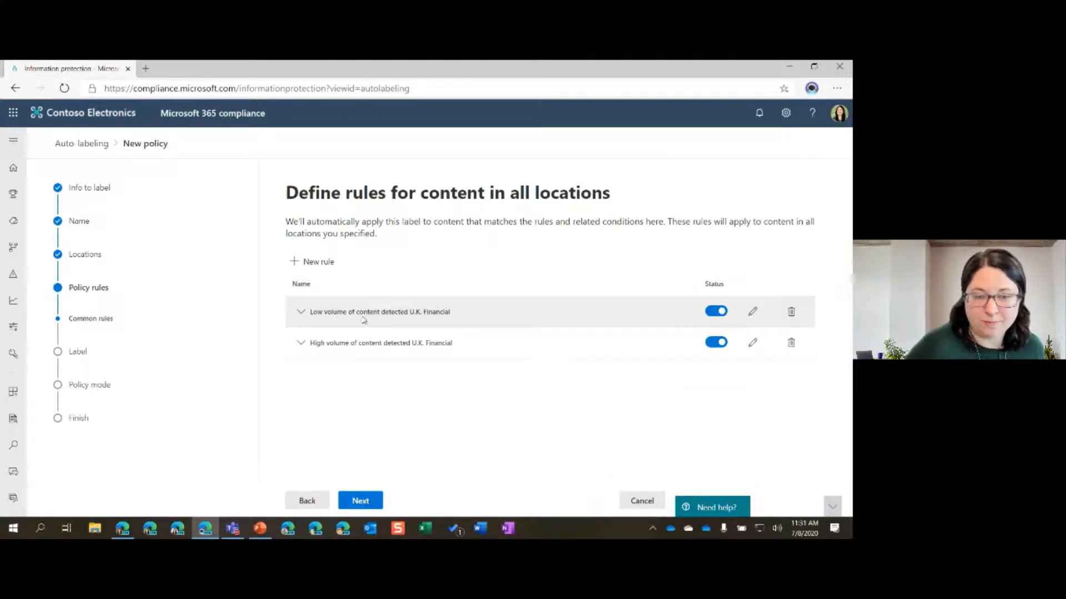
left_click(300, 345)
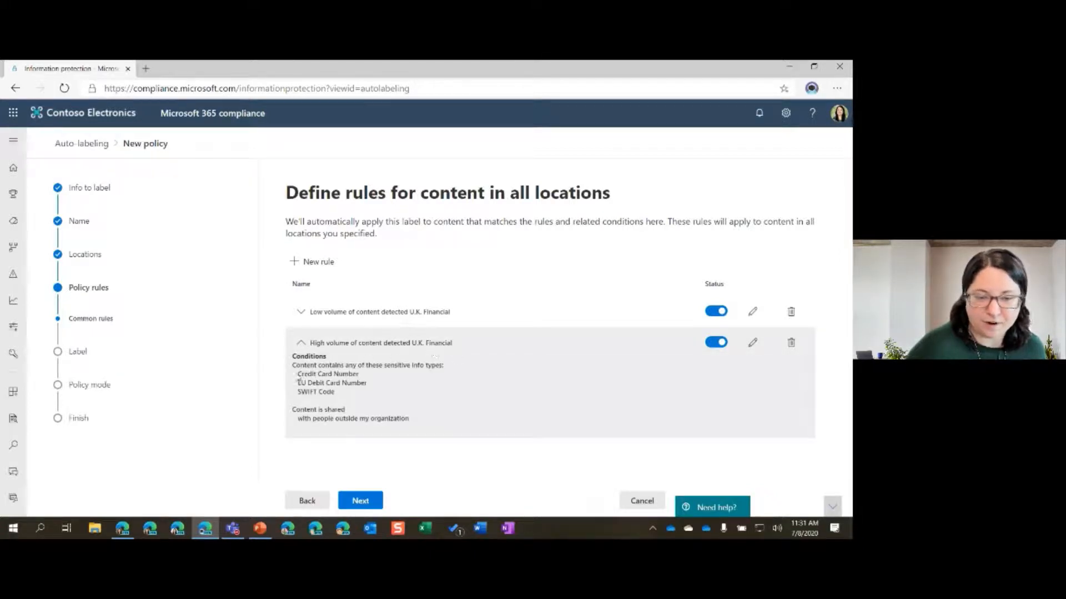
left_click_drag(298, 374, 375, 398)
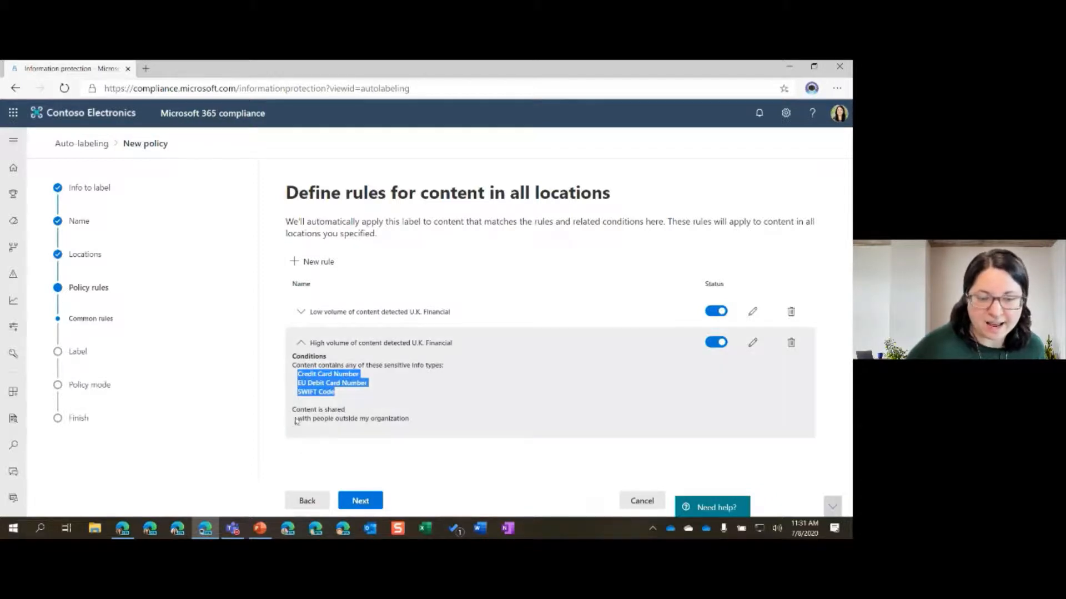
left_click_drag(301, 426, 404, 428)
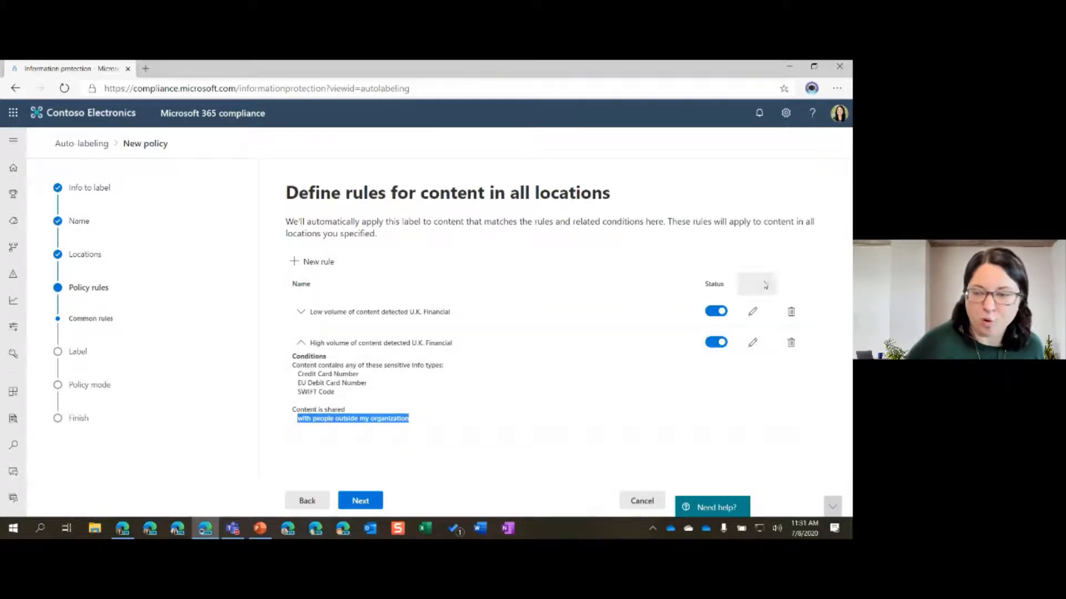
Examine the high volume rule's accuracy, instance count and content sharing options in its editor, and close it without saving.
left_click(753, 345)
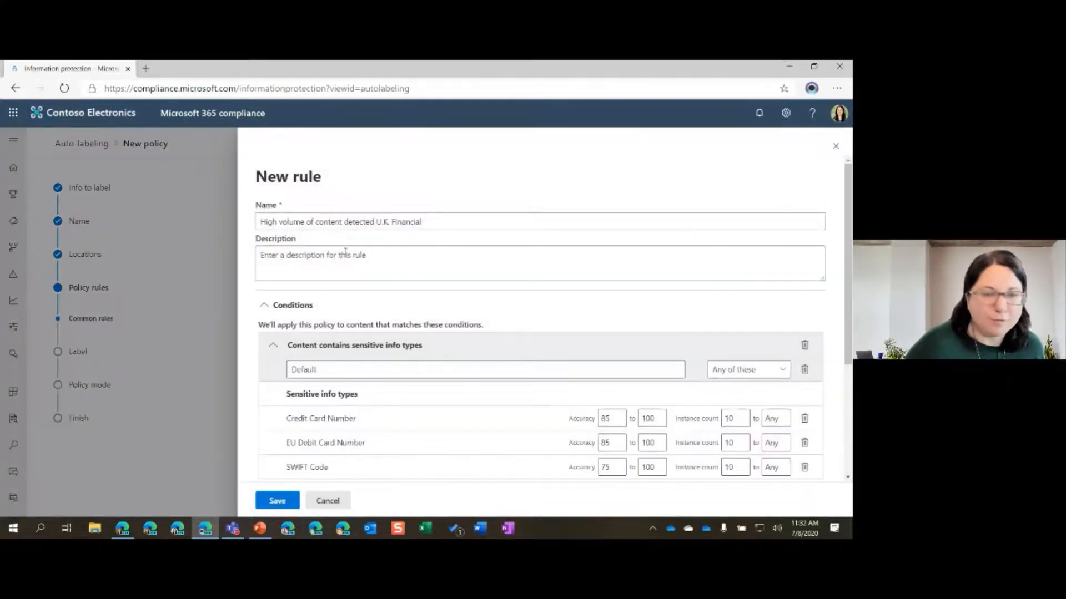
scroll(289, 240, "down", 3)
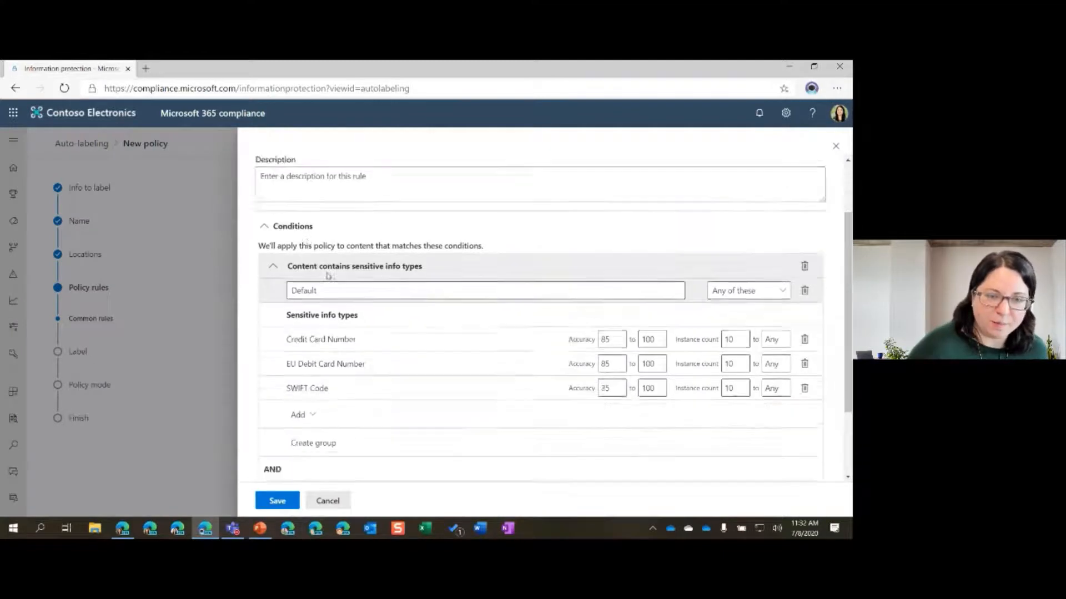
scroll(344, 276, "up", 2)
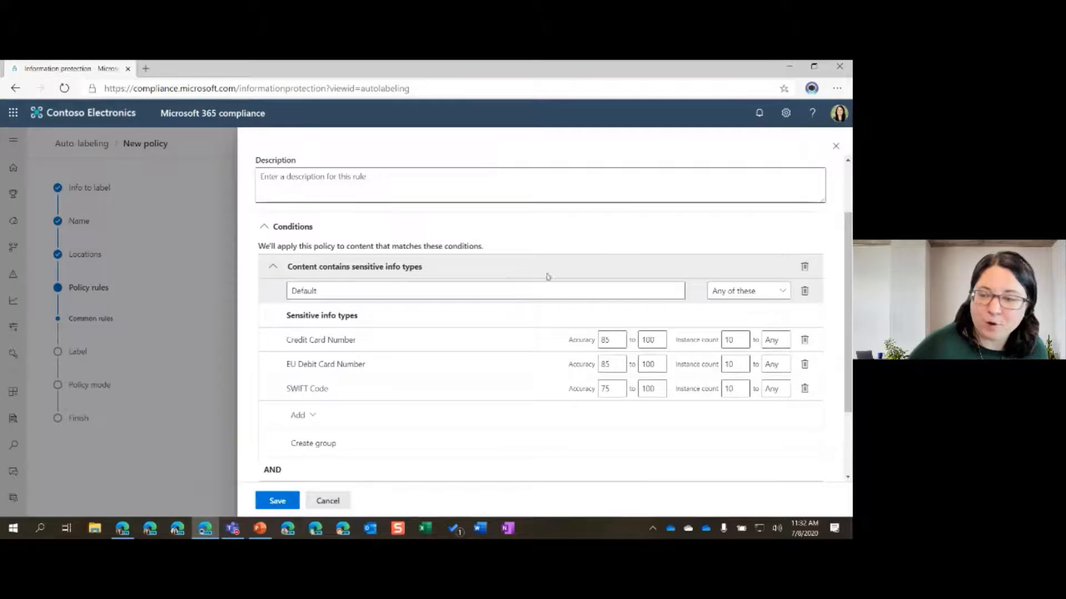
scroll(706, 273, "down", 2)
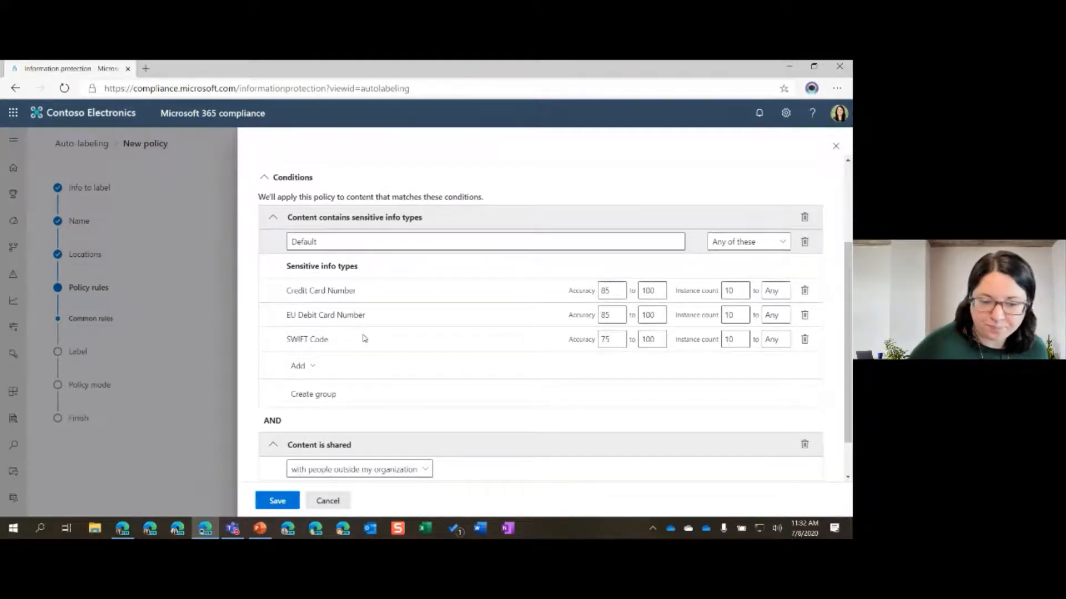
scroll(364, 336, "down", 2)
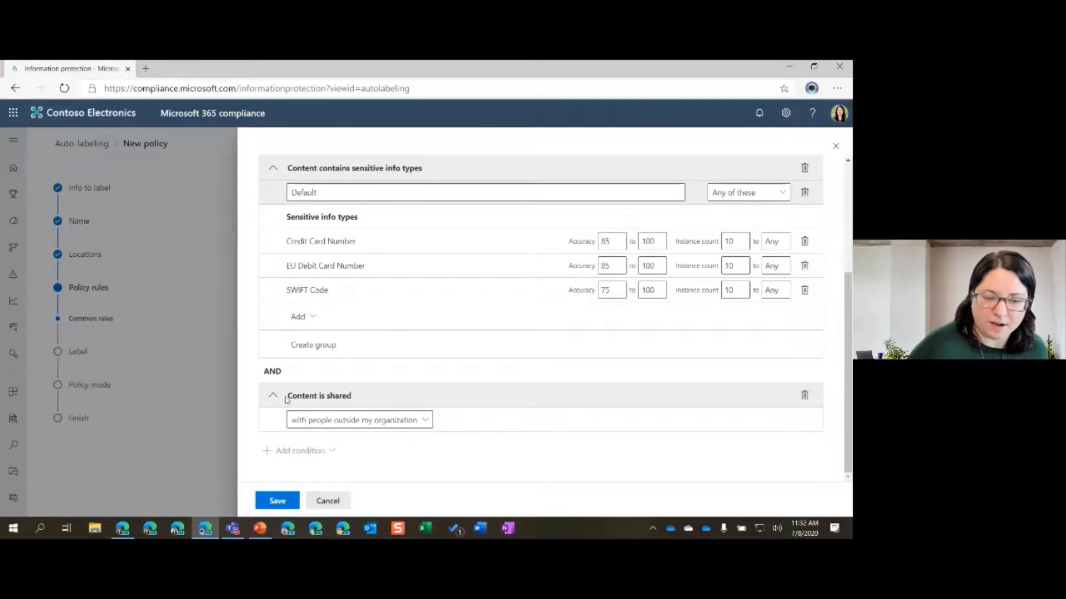
left_click(380, 424)
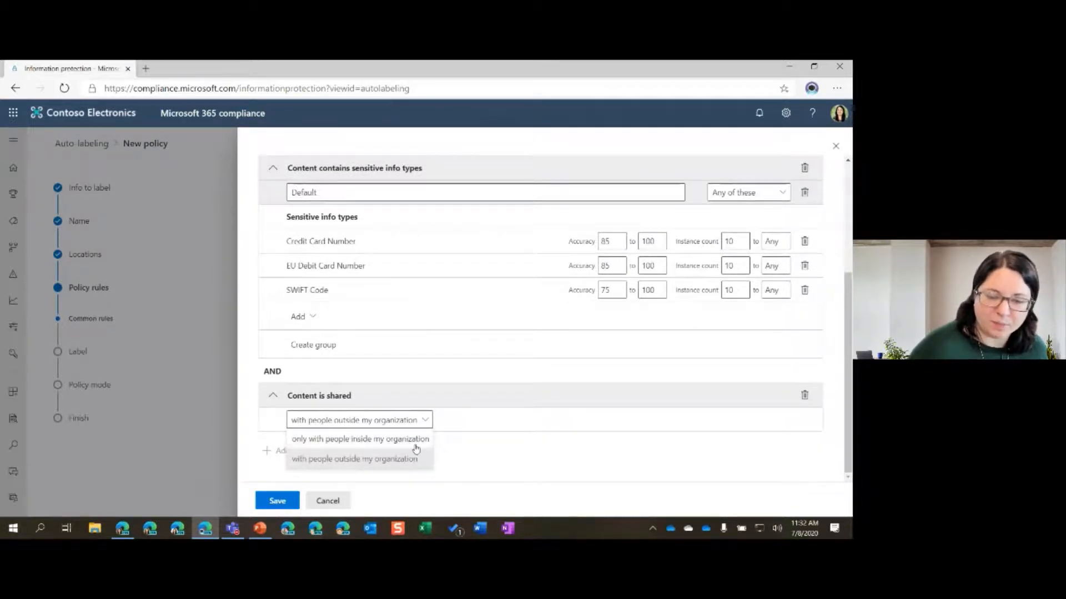
left_click(520, 471)
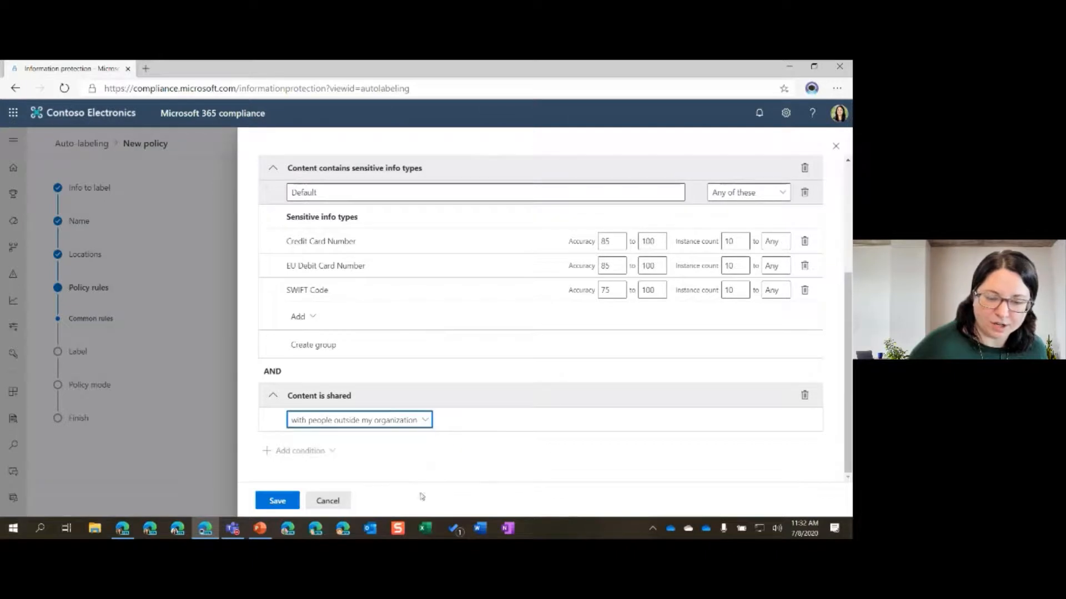
left_click(339, 506)
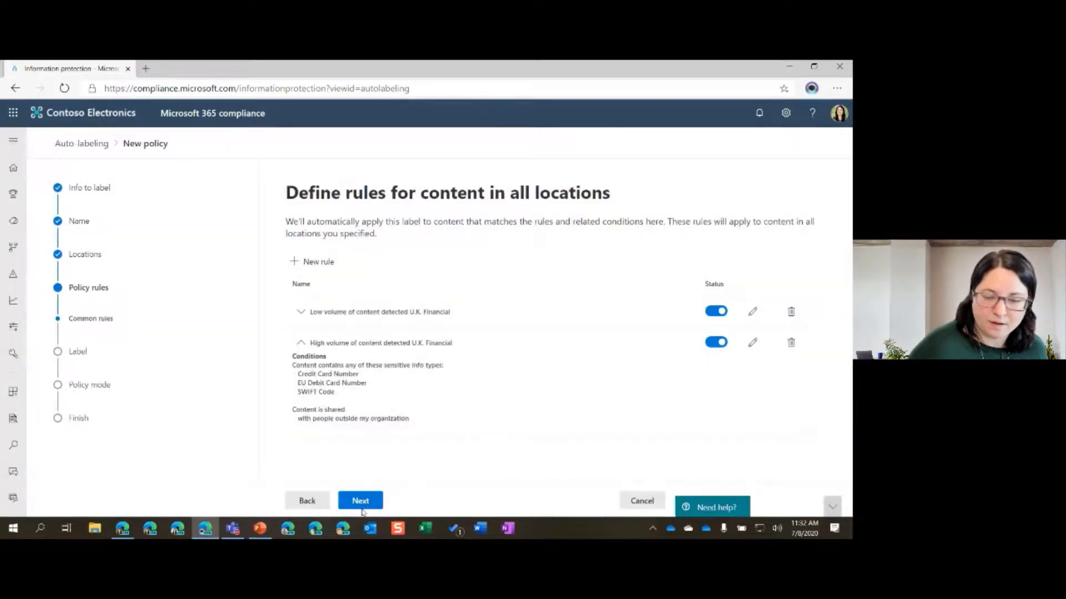
Accept the rules and choose Confidential as the label to auto-apply, and discard the unsaved policy at its simulation choice.
left_click(361, 508)
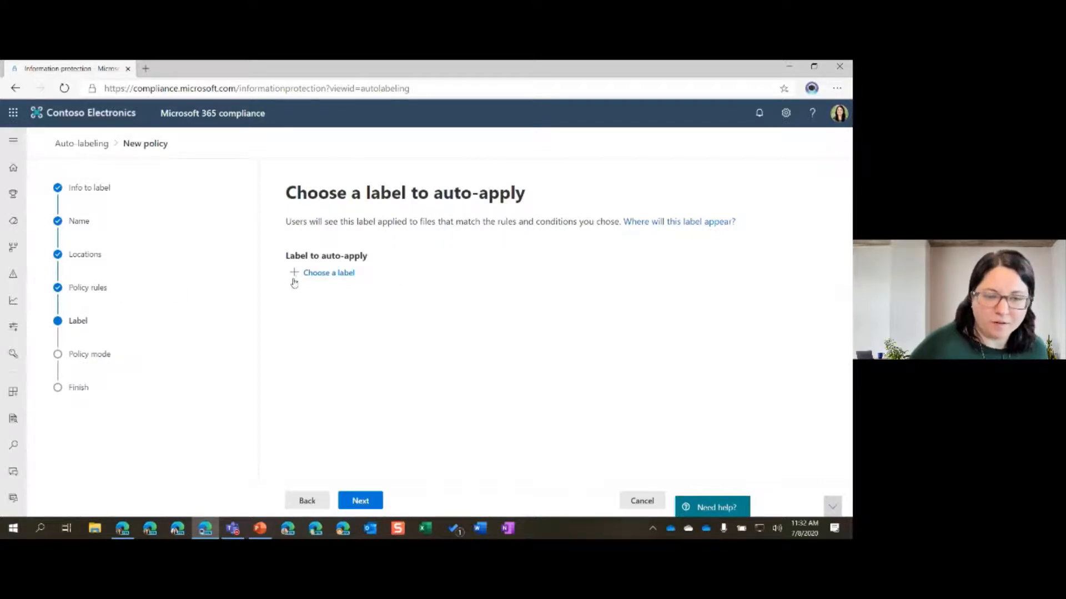
left_click(345, 274)
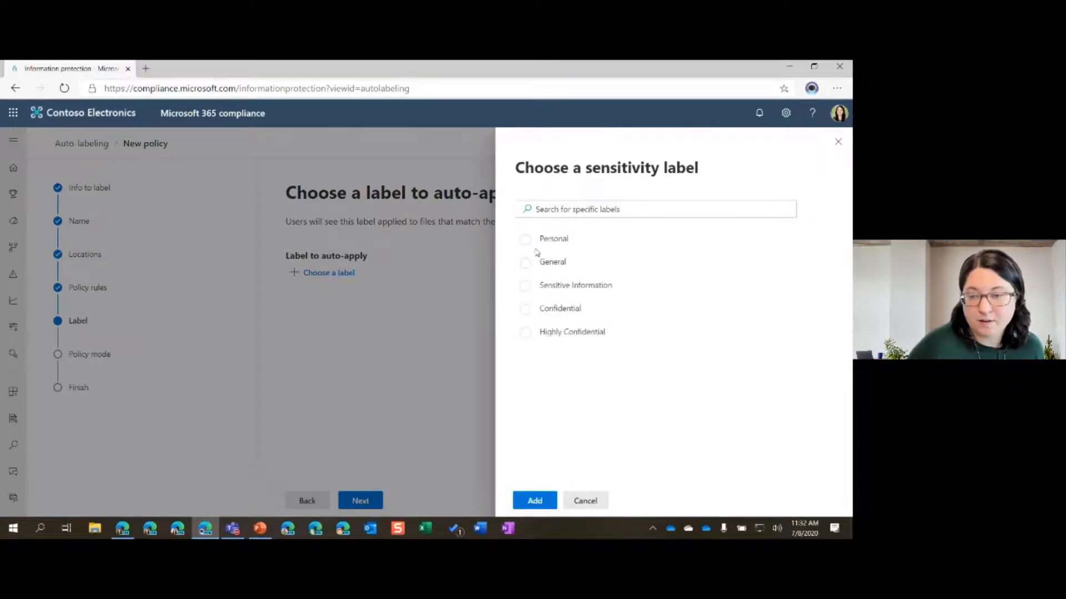
left_click(525, 309)
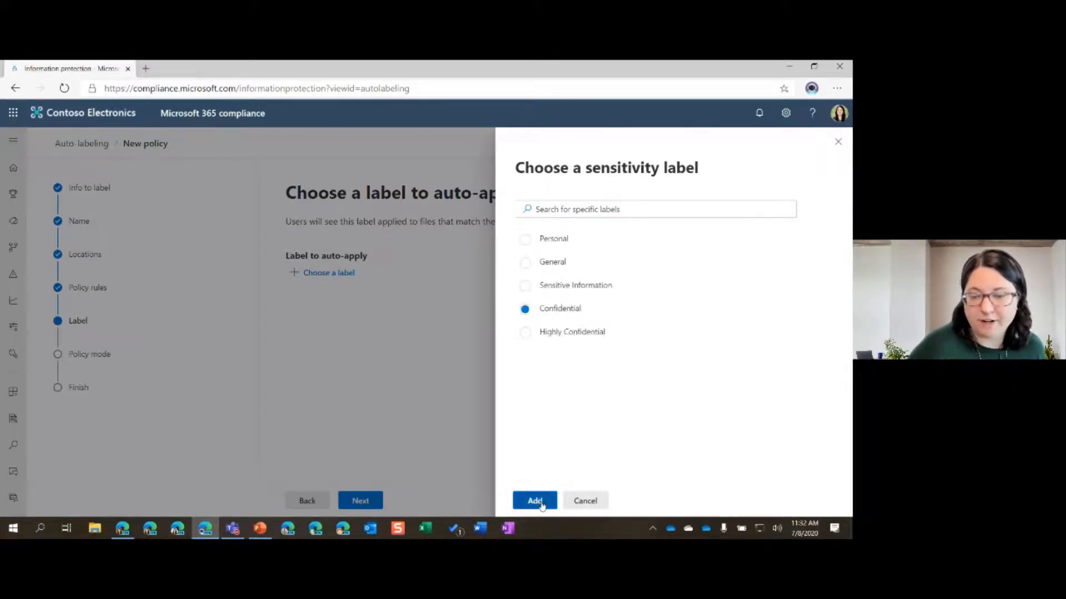
left_click(537, 501)
left_click(362, 502)
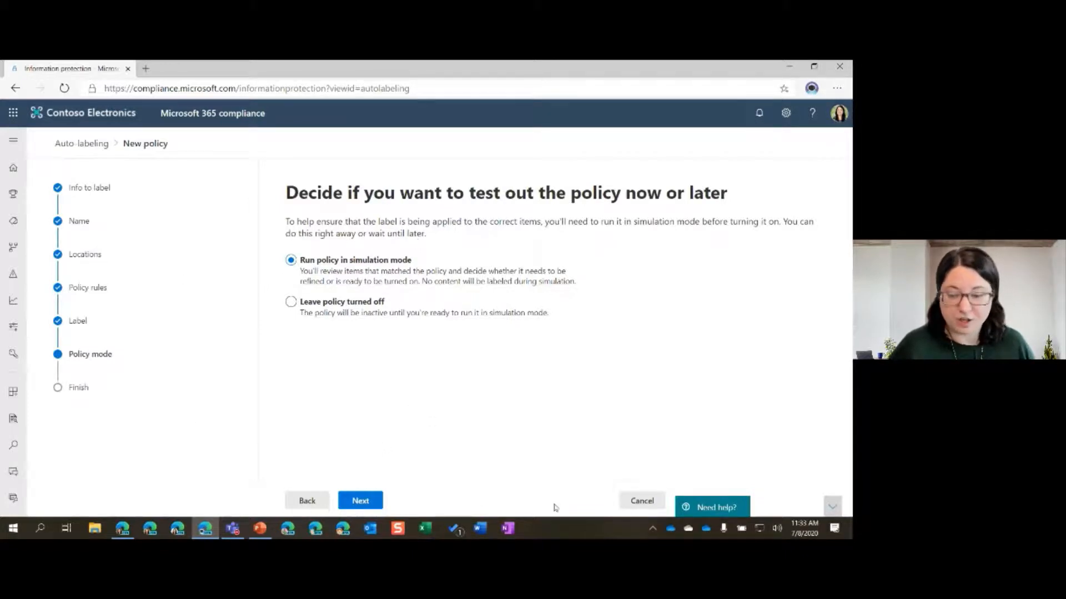
left_click(645, 502)
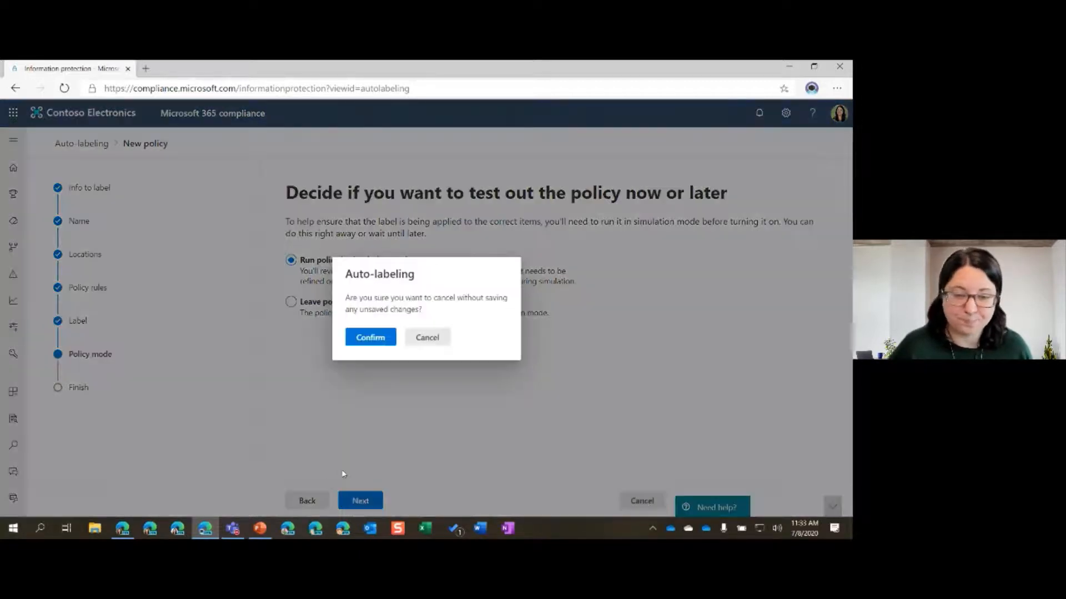
left_click(369, 336)
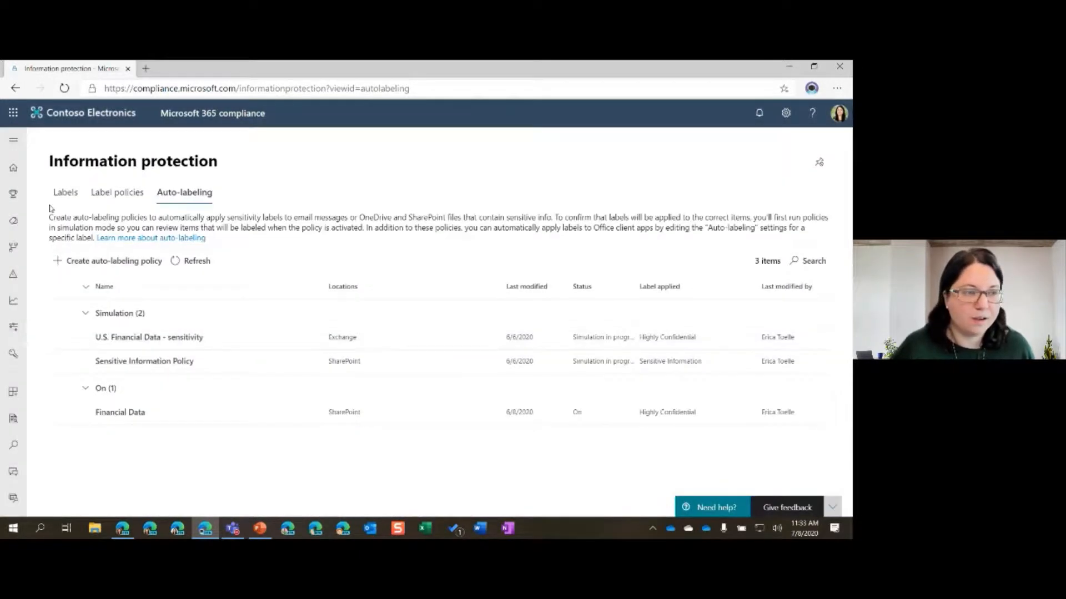
Expand the compliance center's navigation and open the Data loss prevention solution.
left_click(15, 143)
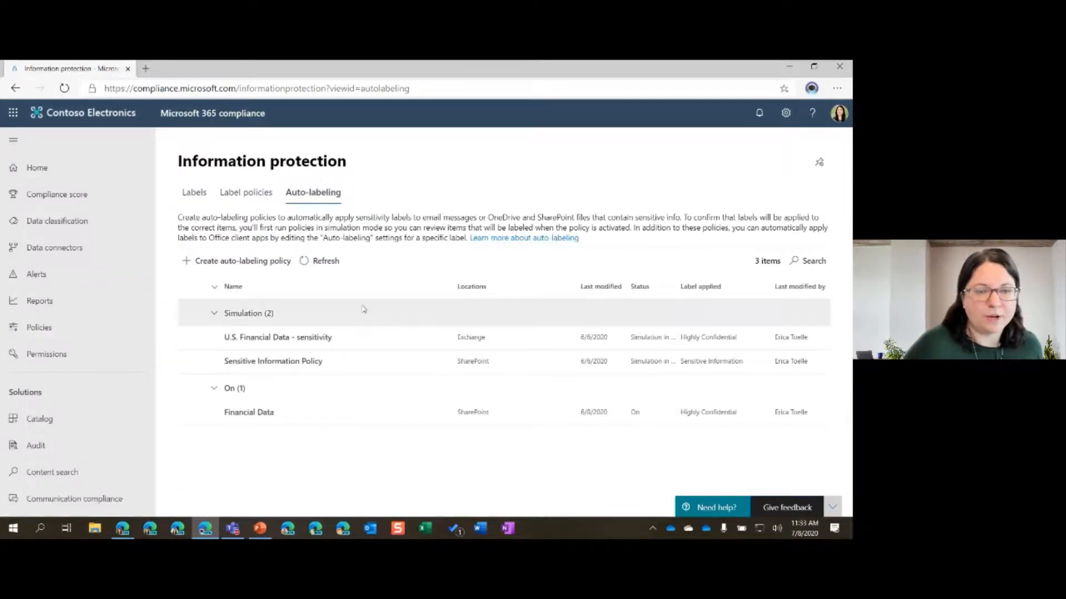
left_click(193, 193)
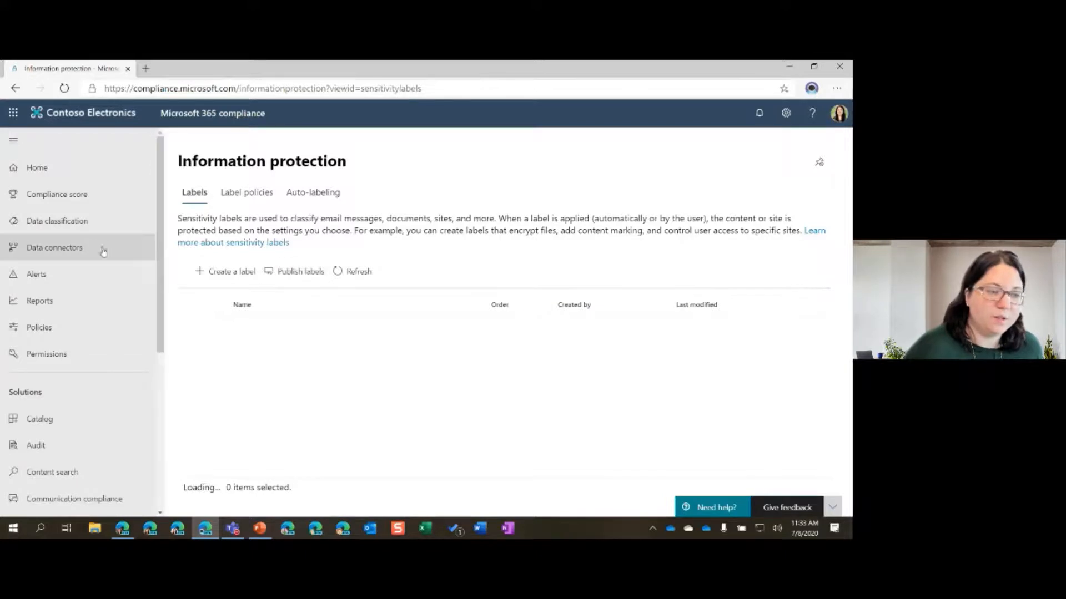
scroll(103, 355, "down", 3)
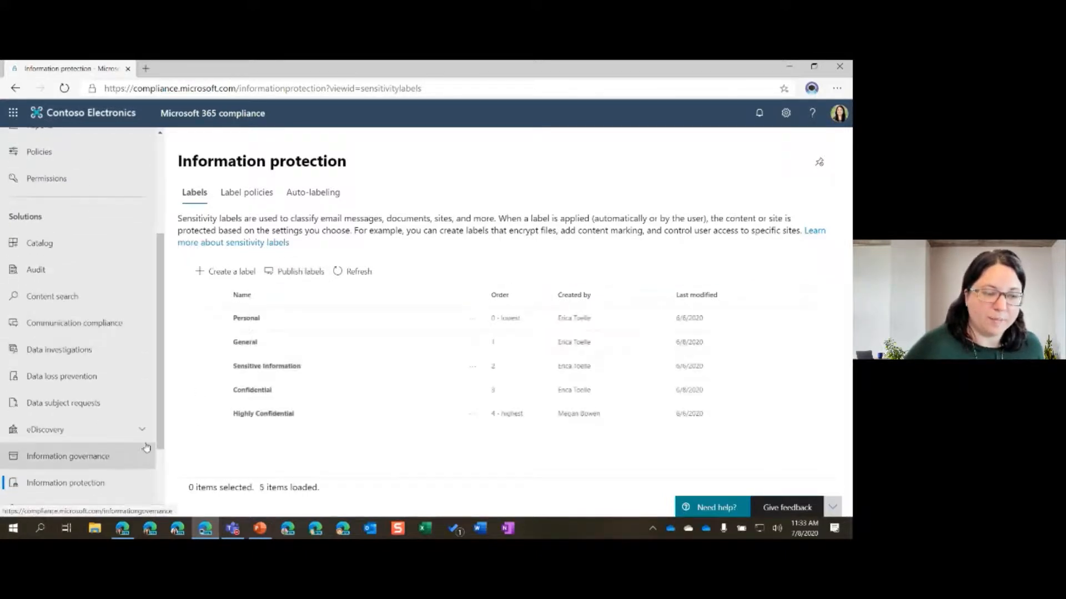
left_click(58, 377)
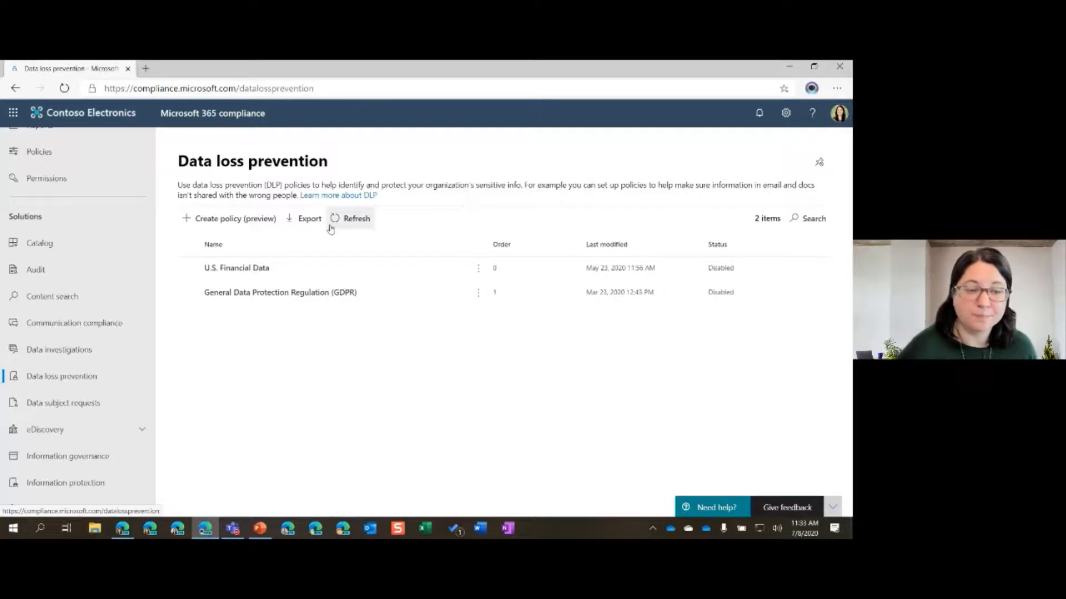
Start a new DLP policy from the U.K. Financial Data template under Financial, keeping its suggested name and description.
left_click(265, 221)
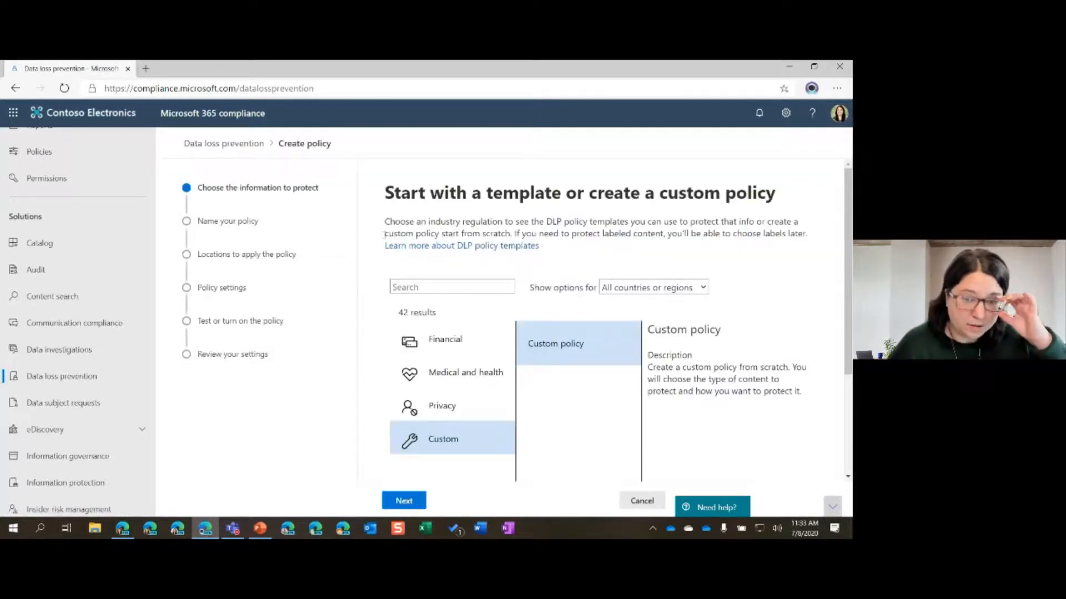
left_click(452, 337)
scroll(569, 356, "down", 8)
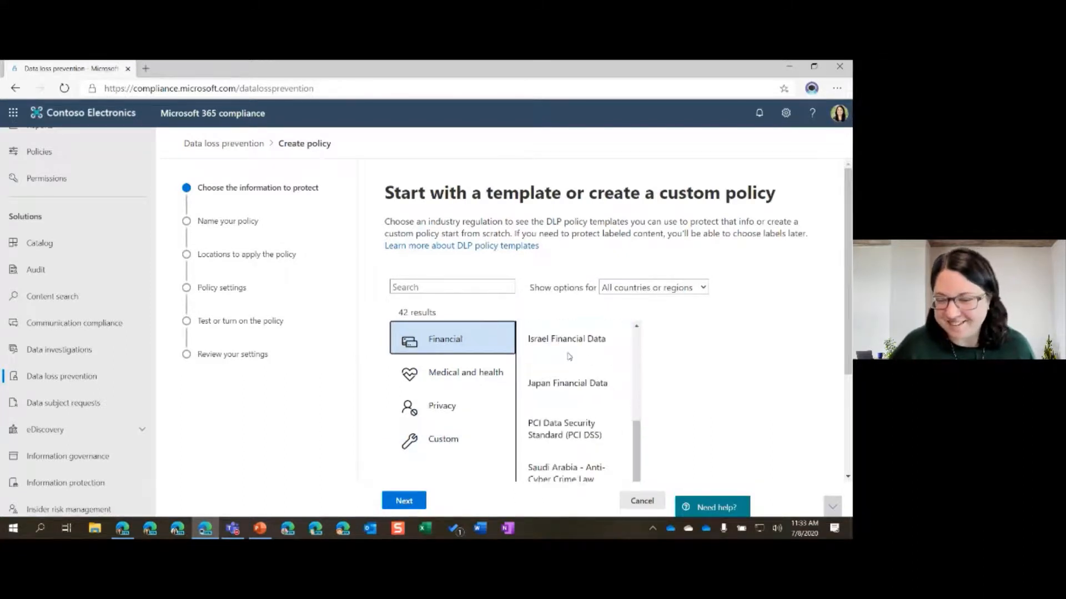
left_click(566, 425)
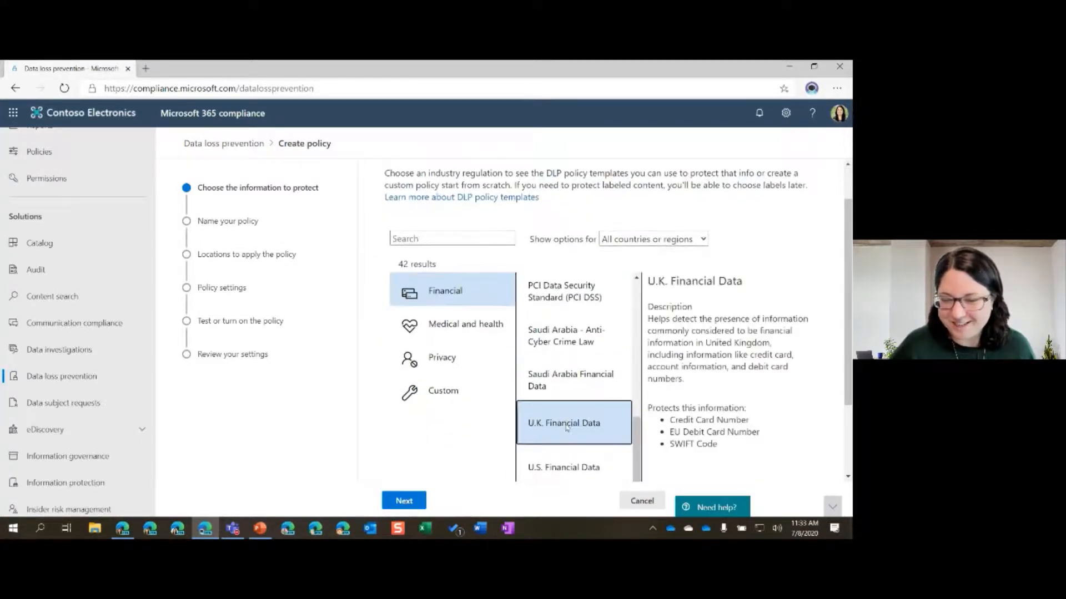
left_click(402, 504)
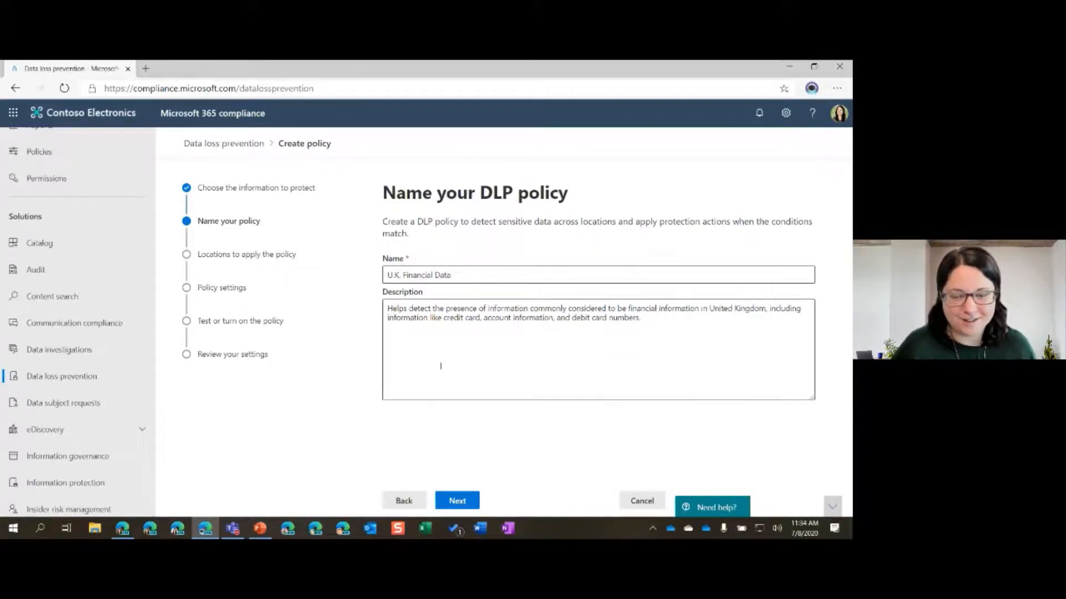
left_click(462, 502)
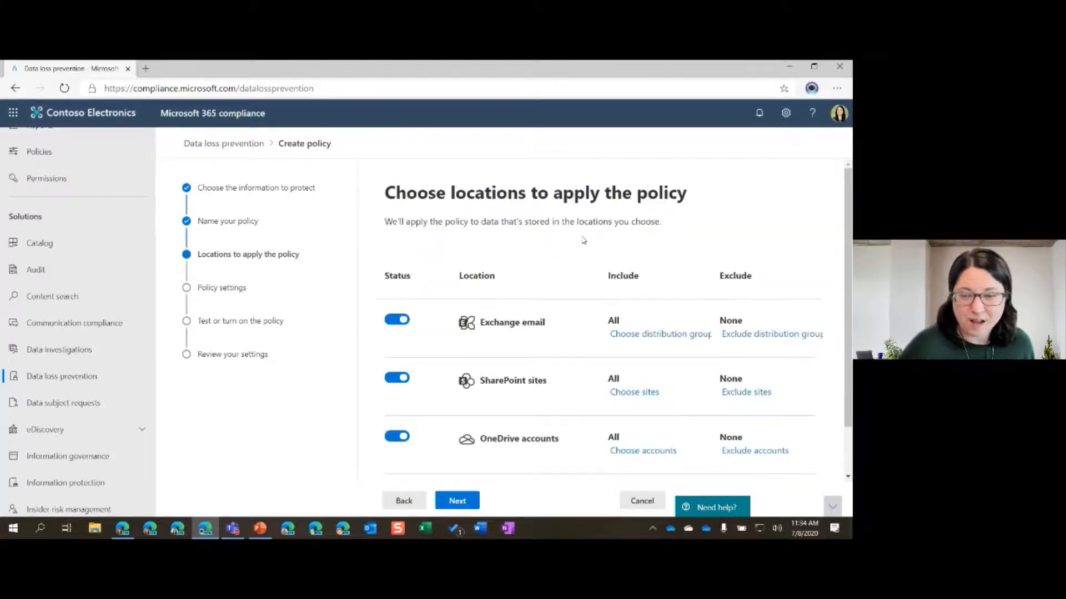
Exclude Exchange email, SharePoint sites and OneDrive accounts from the policy's locations, keeping only Teams chat and channel messages.
scroll(583, 241, "down", 1)
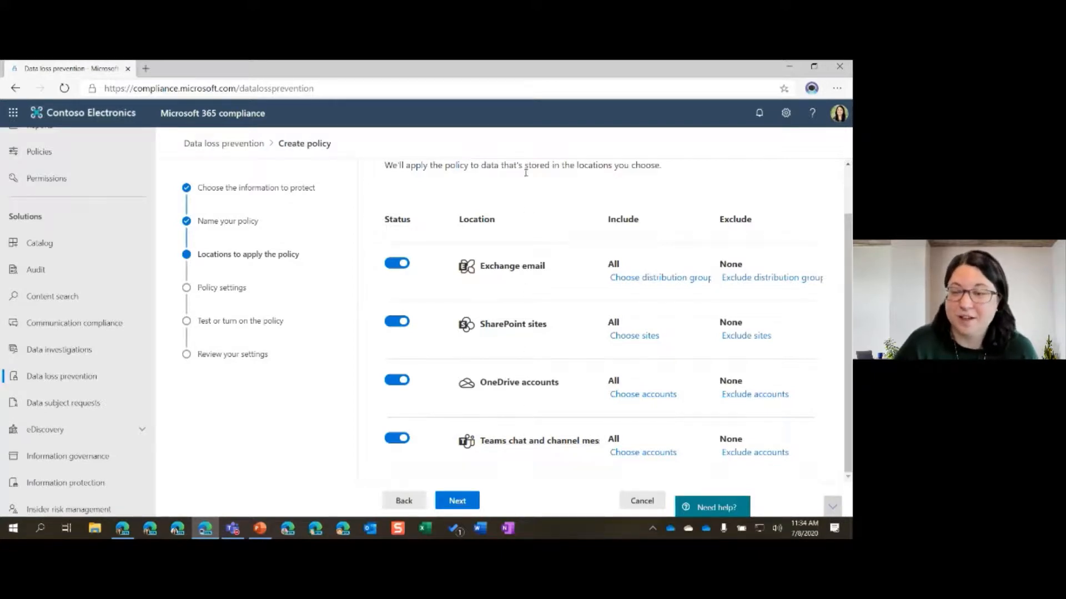
scroll(508, 299, "up", 1)
scroll(504, 309, "down", 1)
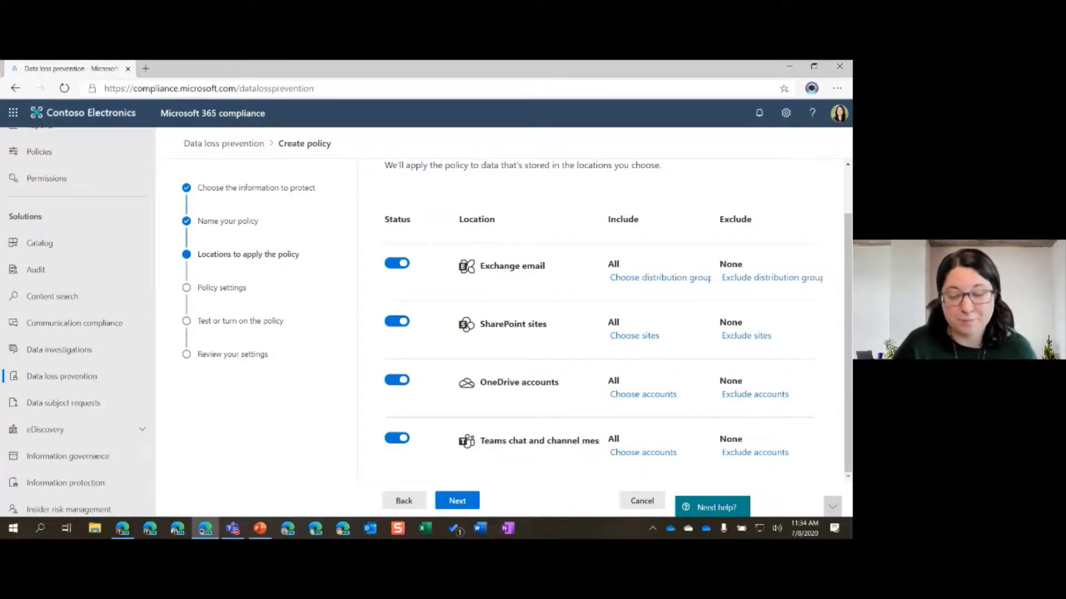
left_click(395, 381)
left_click(398, 264)
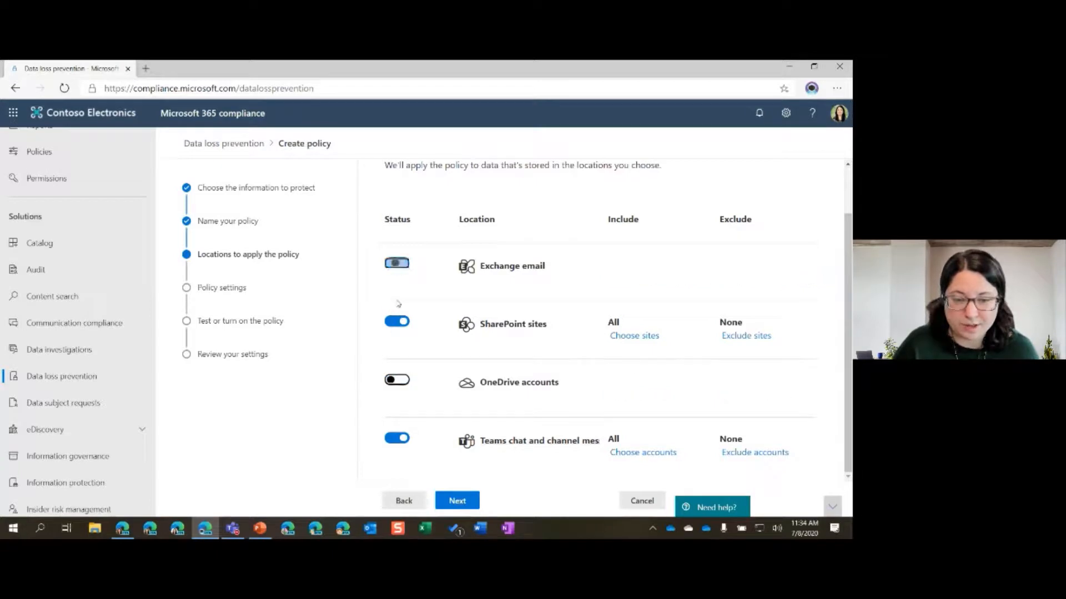
left_click(397, 322)
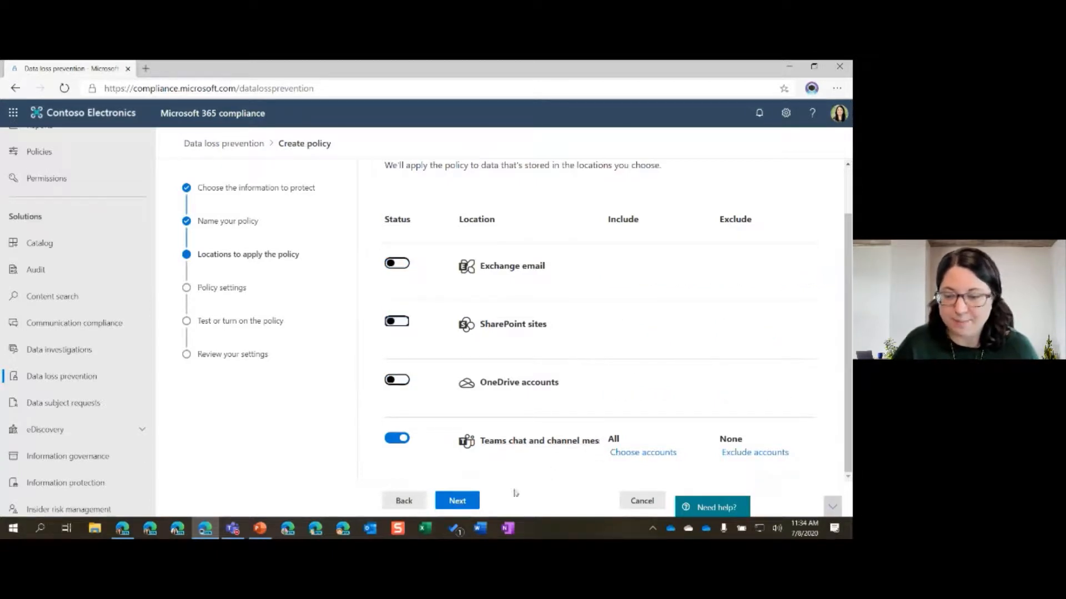
left_click(457, 500)
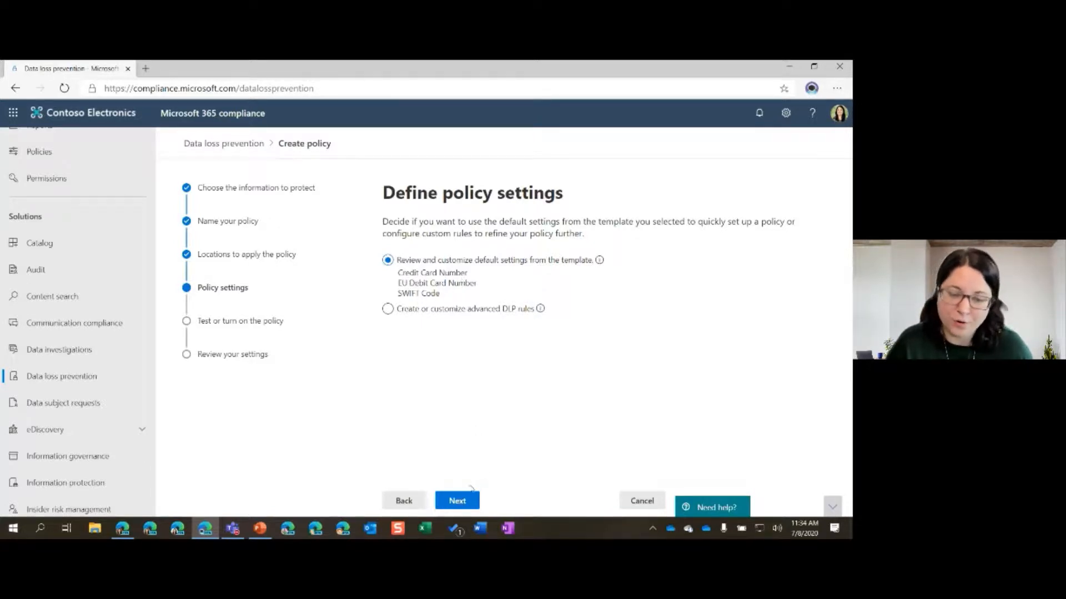
Keep the template's default policy settings and detect content shared only with people inside the organization.
left_click(458, 500)
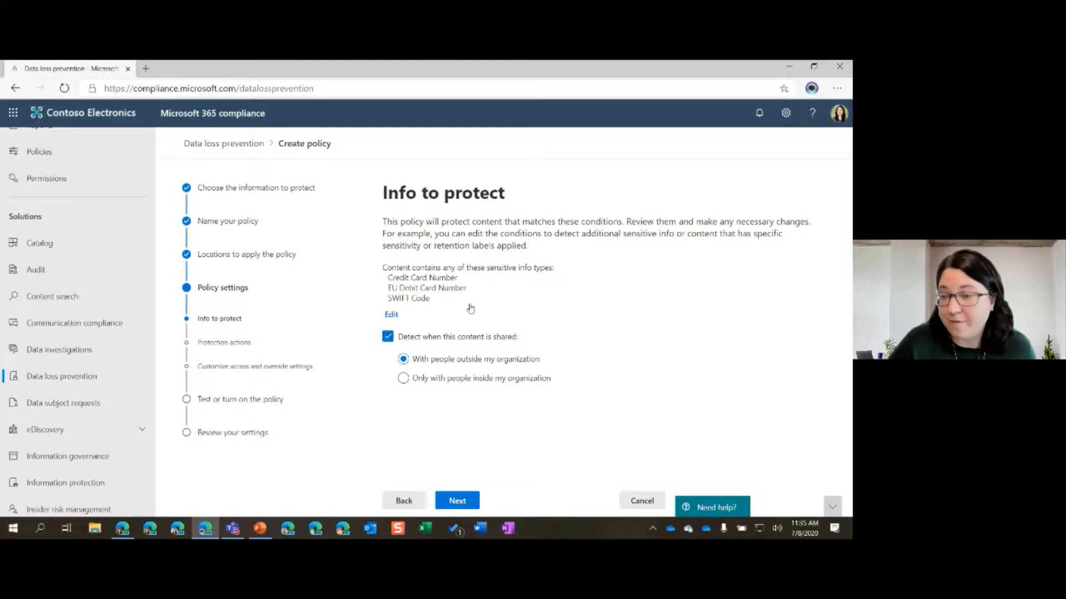
left_click(409, 382)
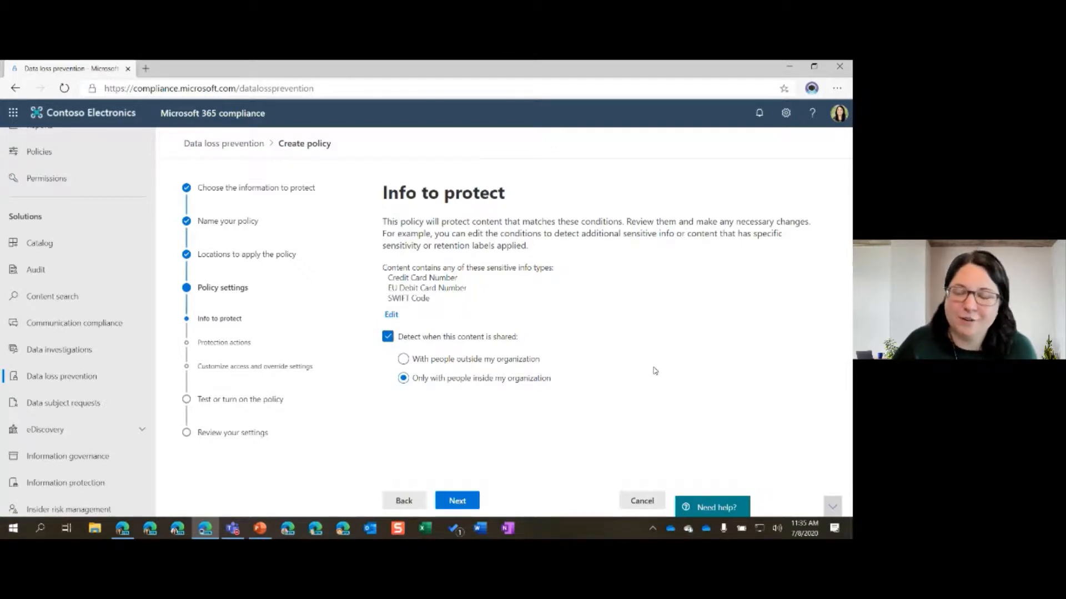
left_click(466, 508)
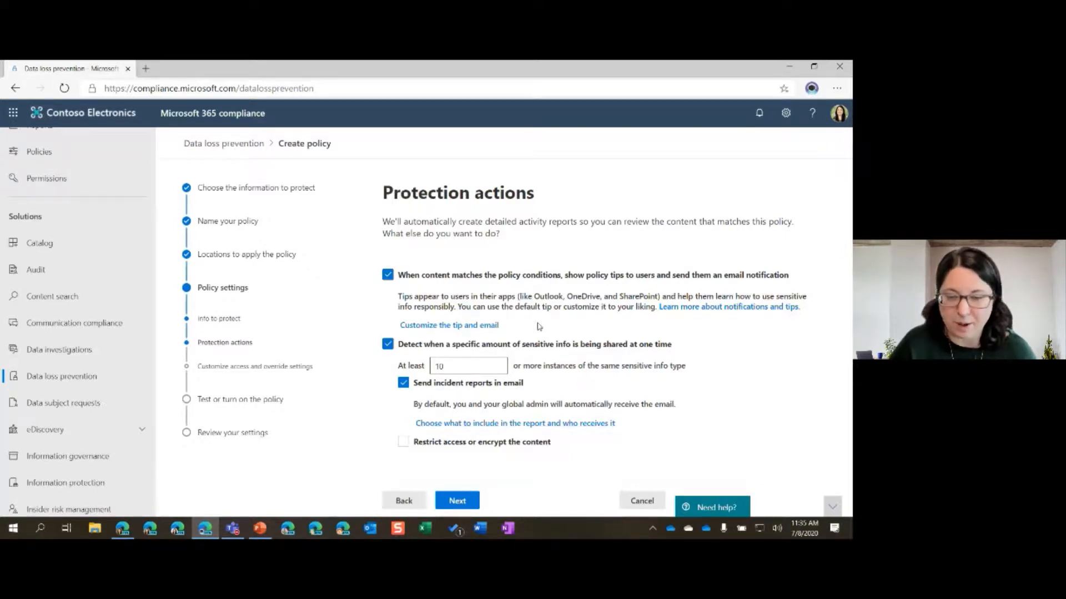
Set the sensitive info detection threshold to at least 1 instance, and review the incident report options without saving changes.
left_click(468, 366)
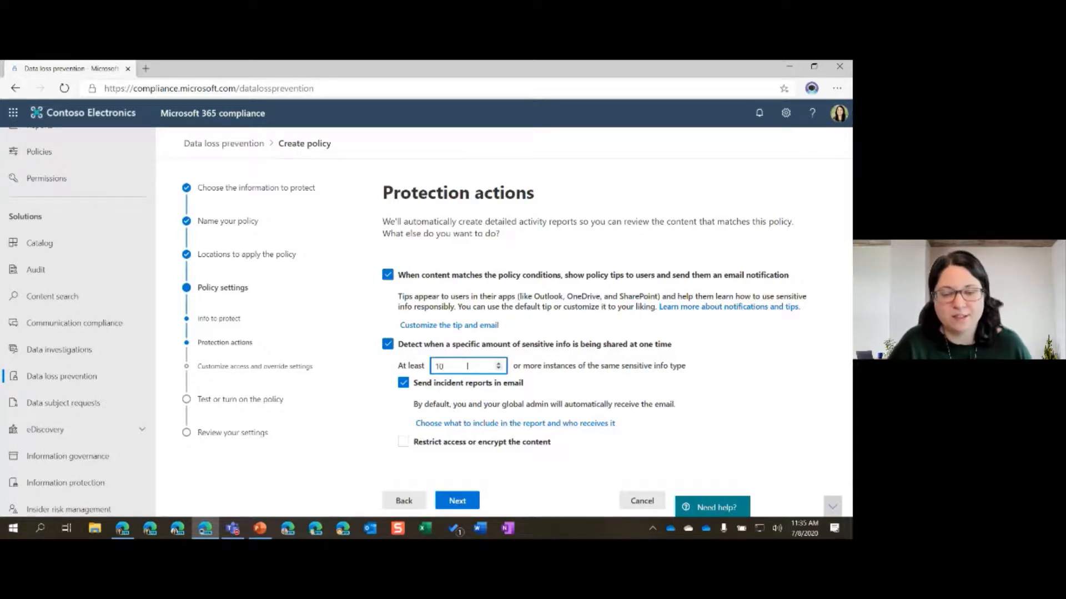
left_click_drag(467, 366, 417, 367)
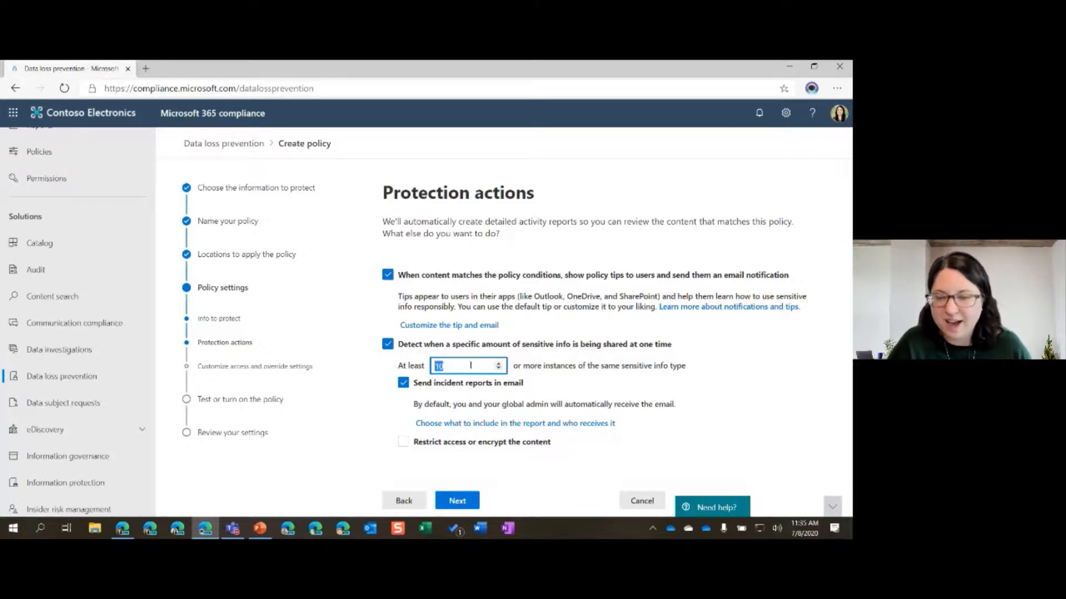
type("1")
left_click(585, 390)
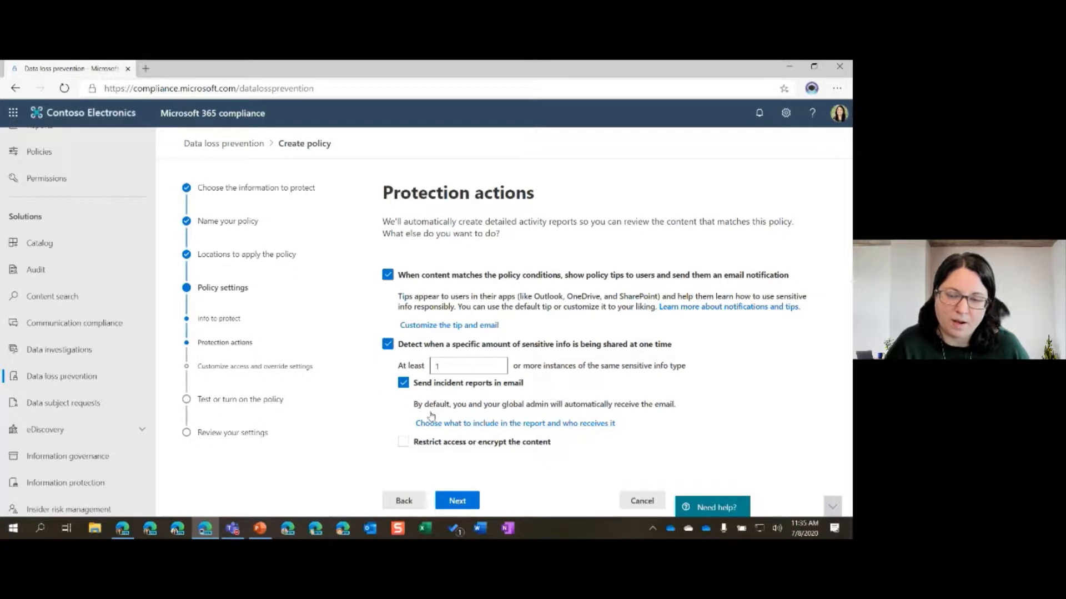
left_click(501, 425)
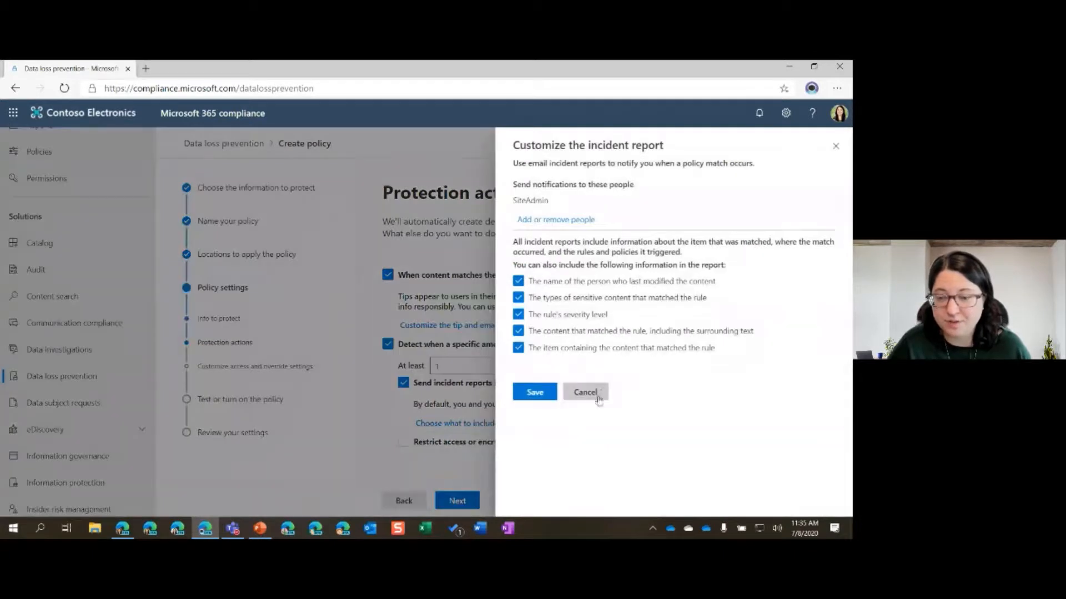
left_click(585, 393)
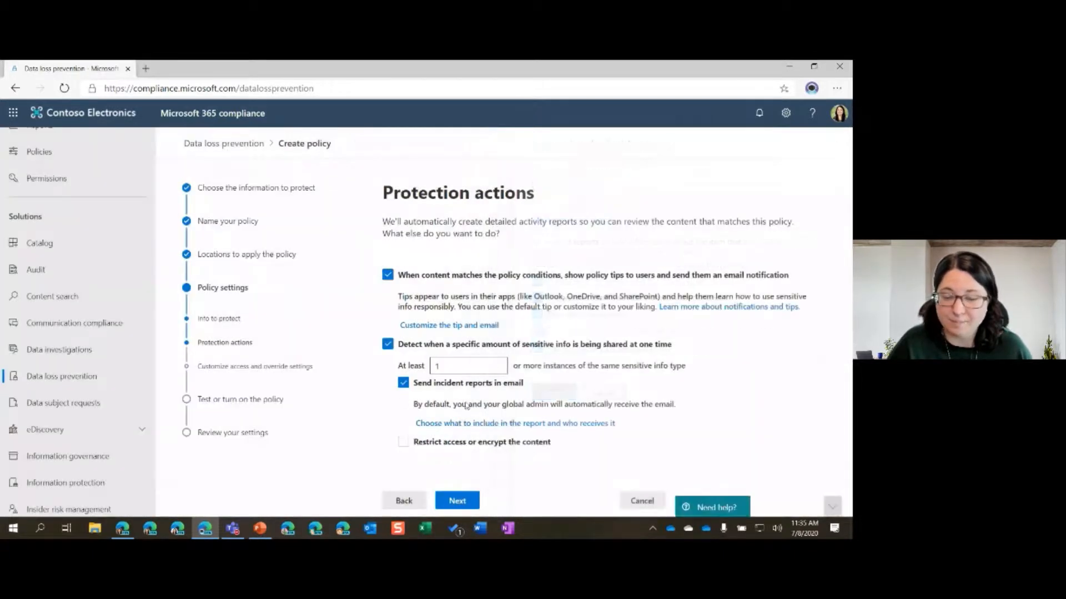
Try the option to restrict access or encrypt the content, turn it back off, and accept the protection actions.
left_click(407, 444)
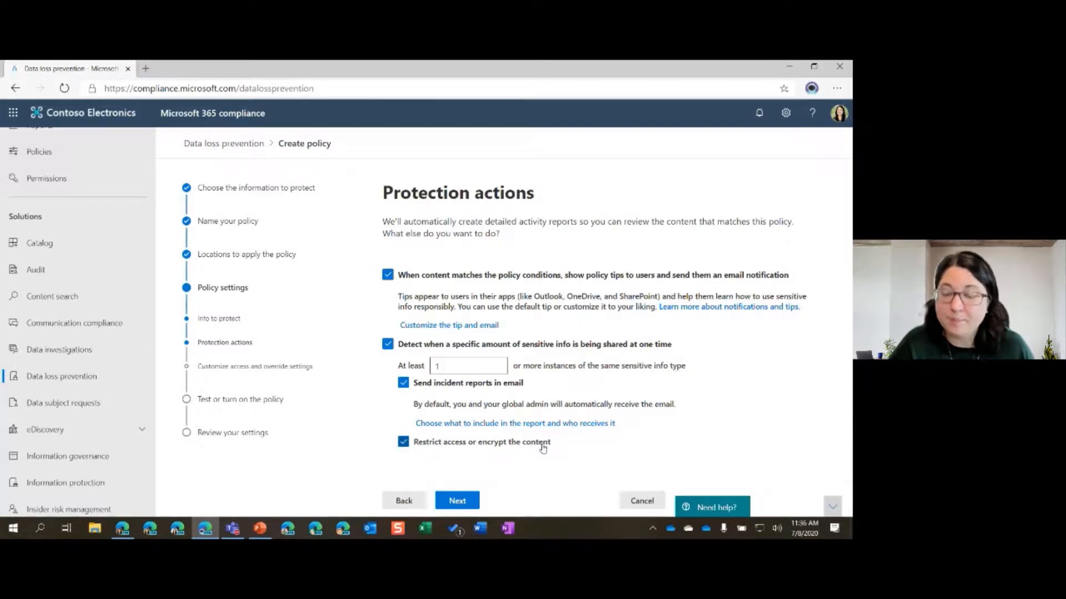
left_click(404, 444)
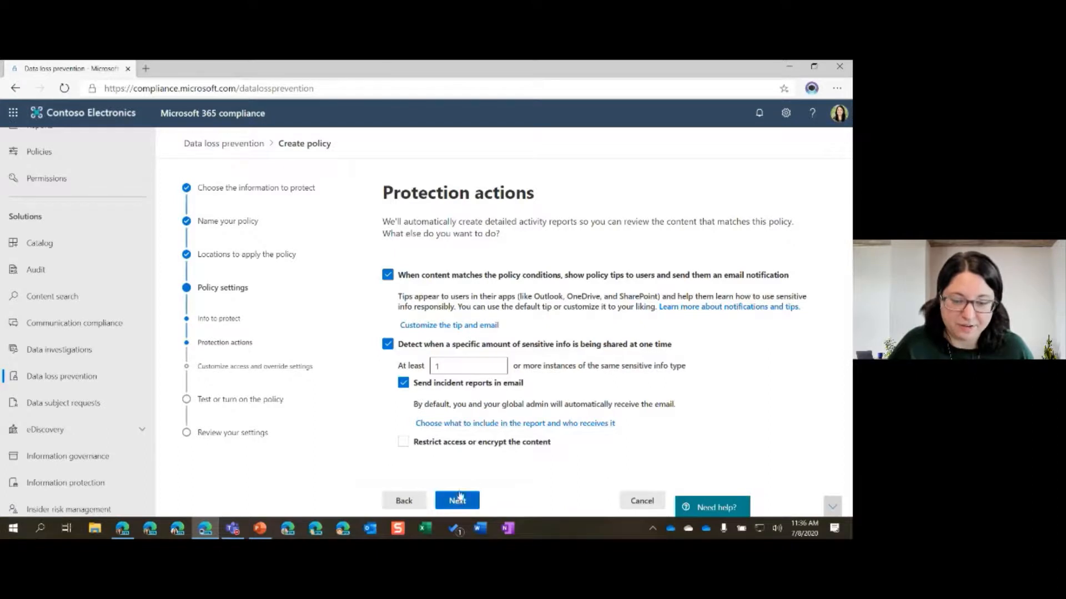
left_click(459, 499)
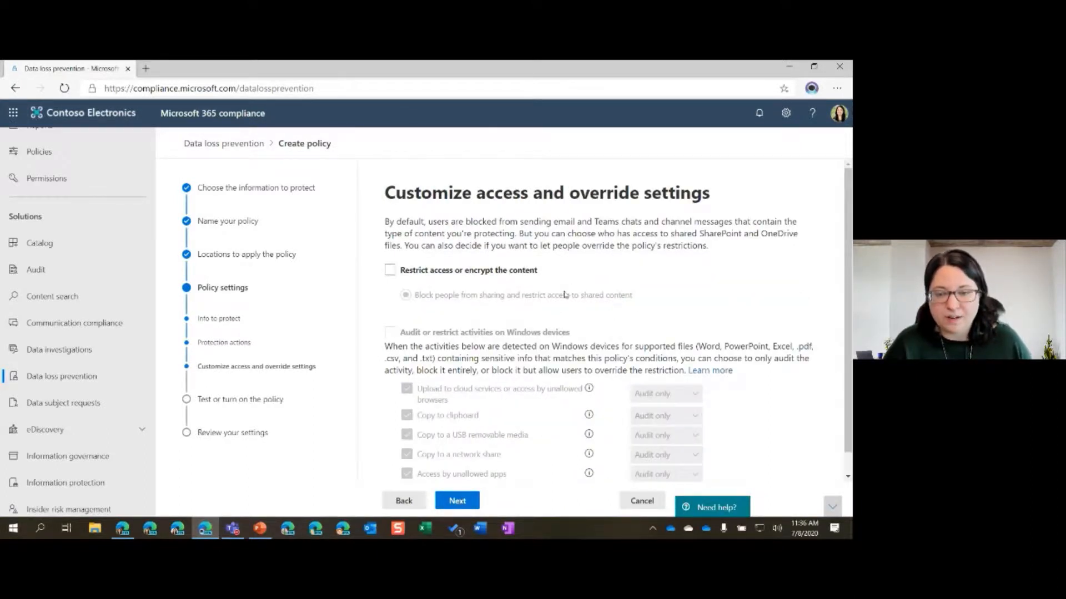
Review the default blocking note, enable restricting access or encrypting the content, and examine its blocking and override options.
scroll(637, 291, "down", 1)
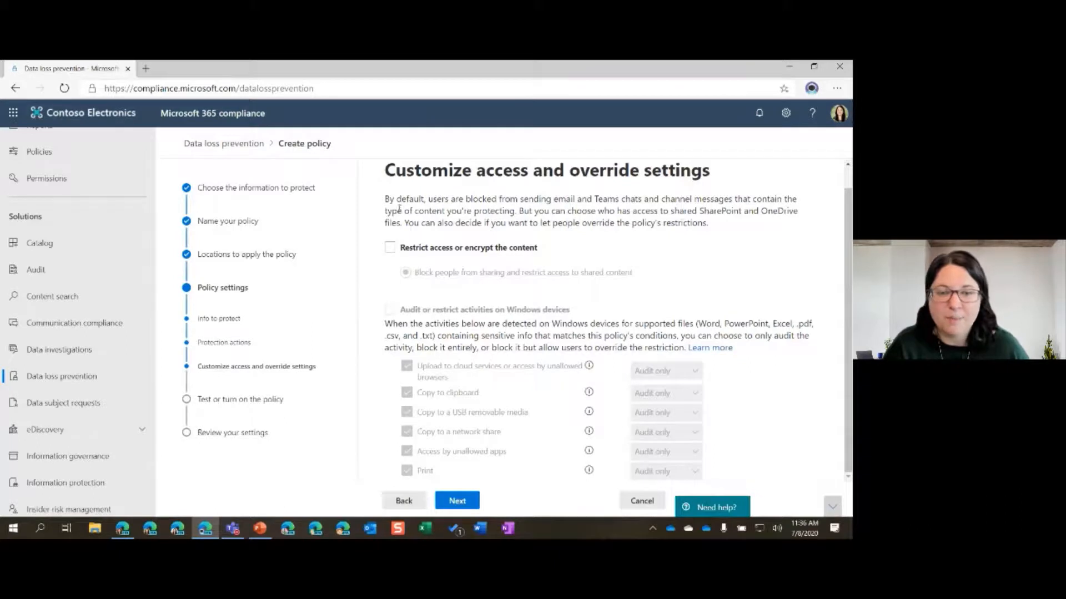
left_click_drag(384, 199, 734, 198)
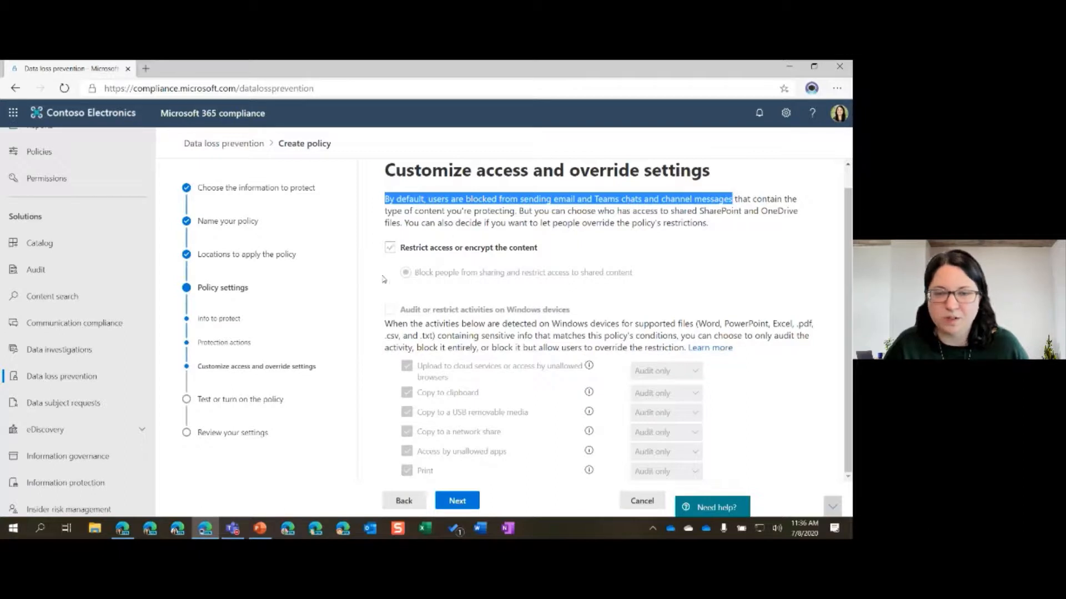
left_click(516, 248)
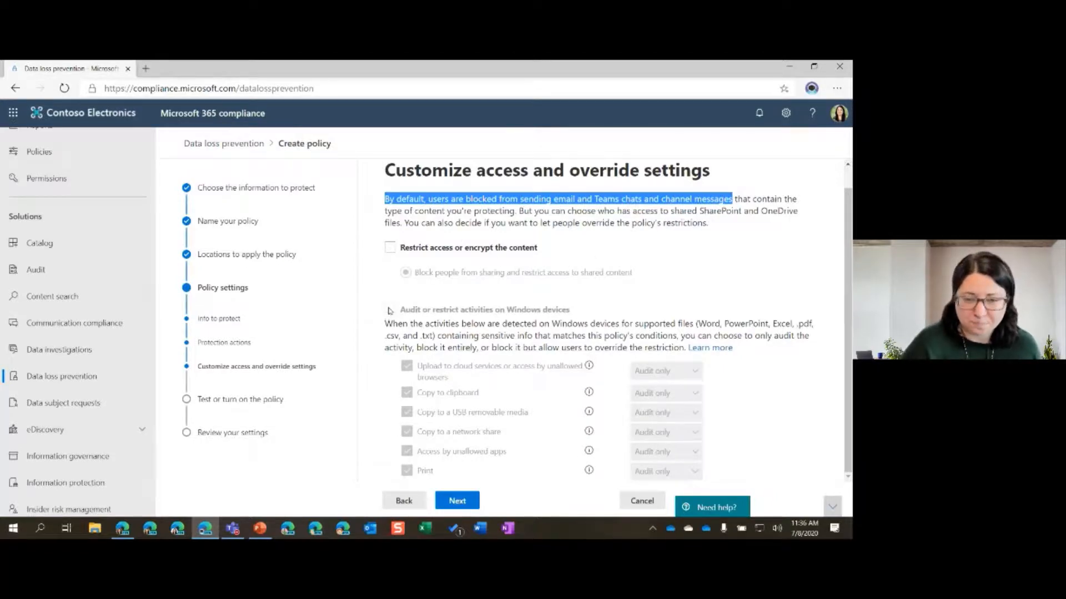
left_click(390, 247)
scroll(392, 305, "down", 2)
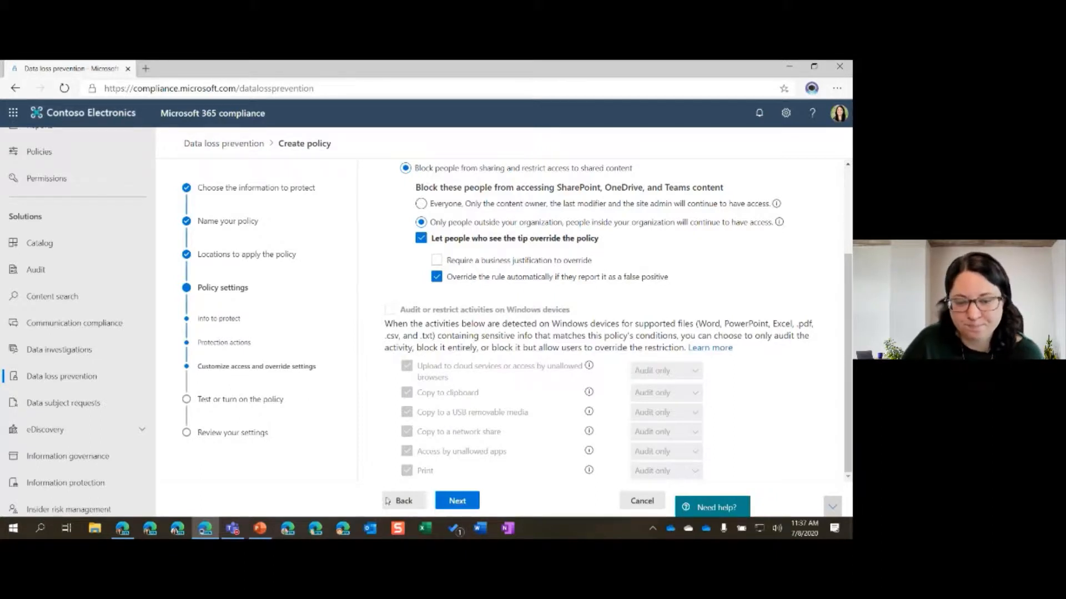
Accept the access and override settings, choose to test the policy first with policy tips shown, and review the policy summary.
left_click(473, 502)
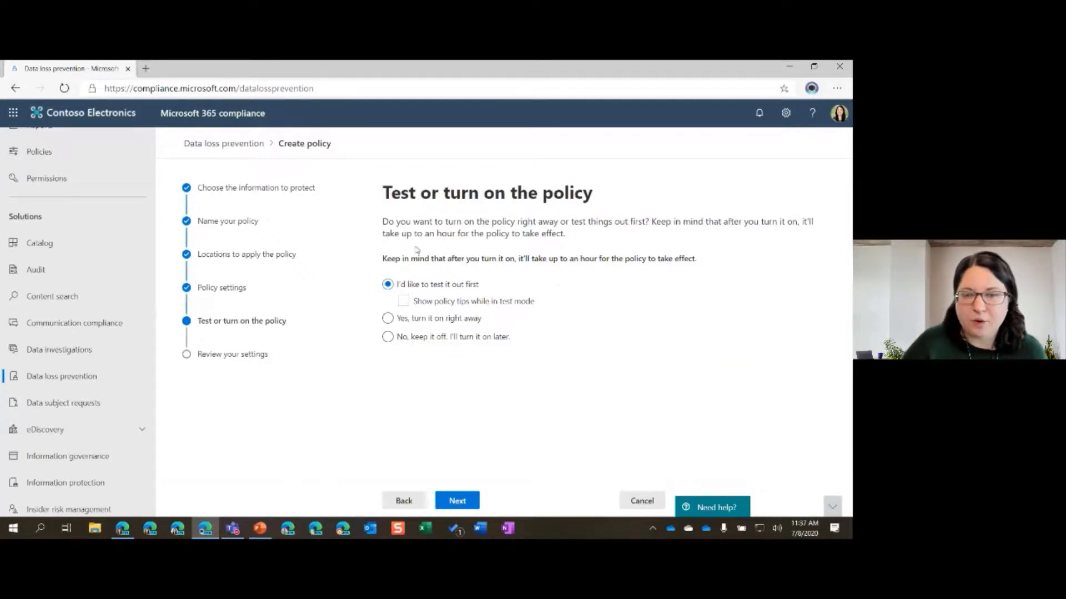
left_click(404, 301)
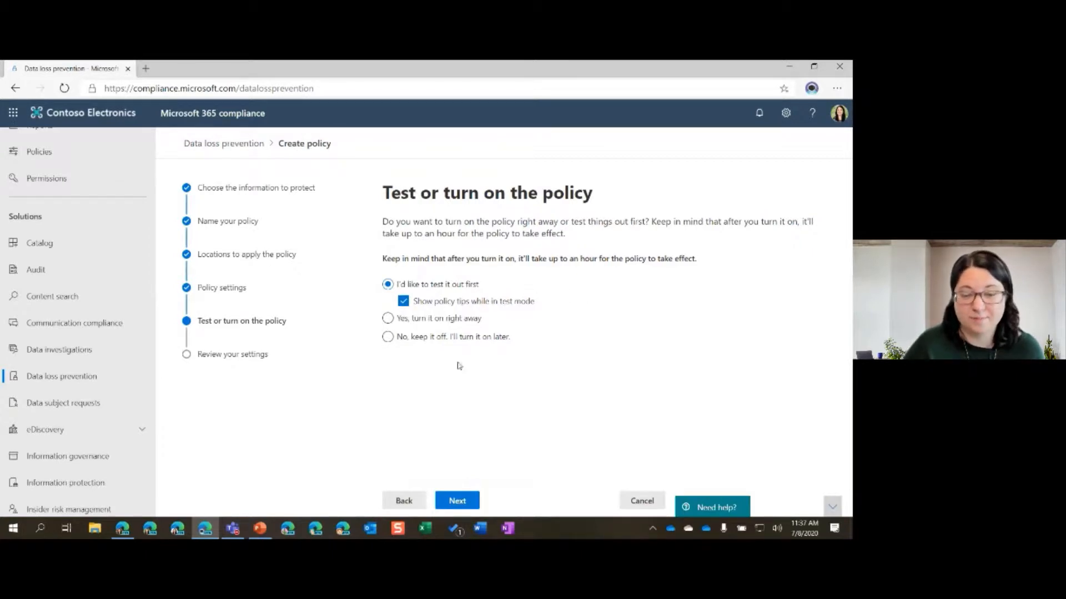
left_click(460, 501)
scroll(456, 501, "down", 3)
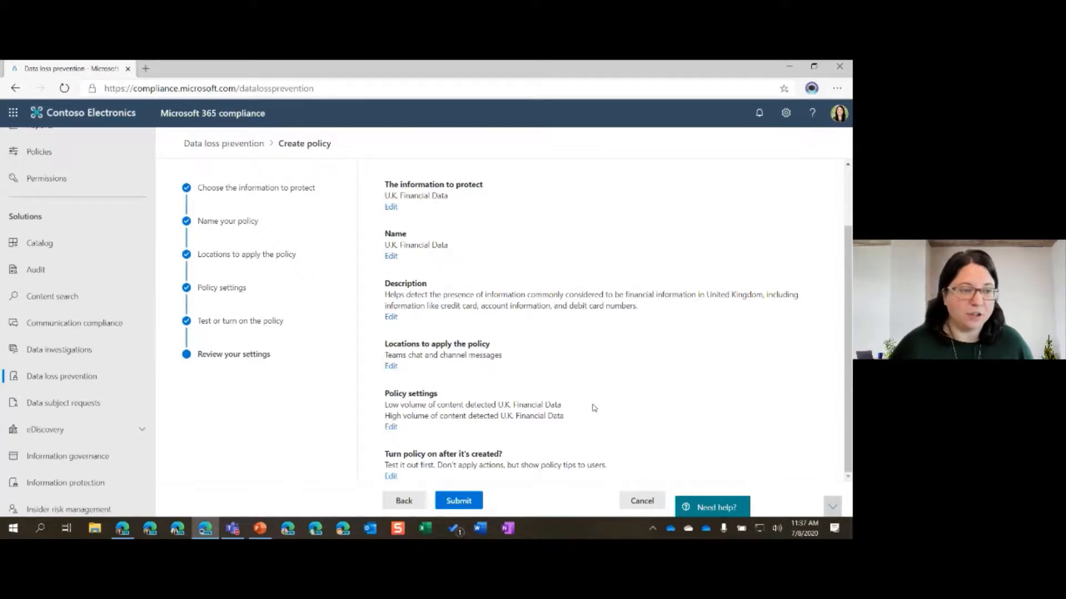
Return to the policy settings, try a detection threshold of at least 5 instances, and discard the unsaved policy.
scroll(106, 344, "up", 3)
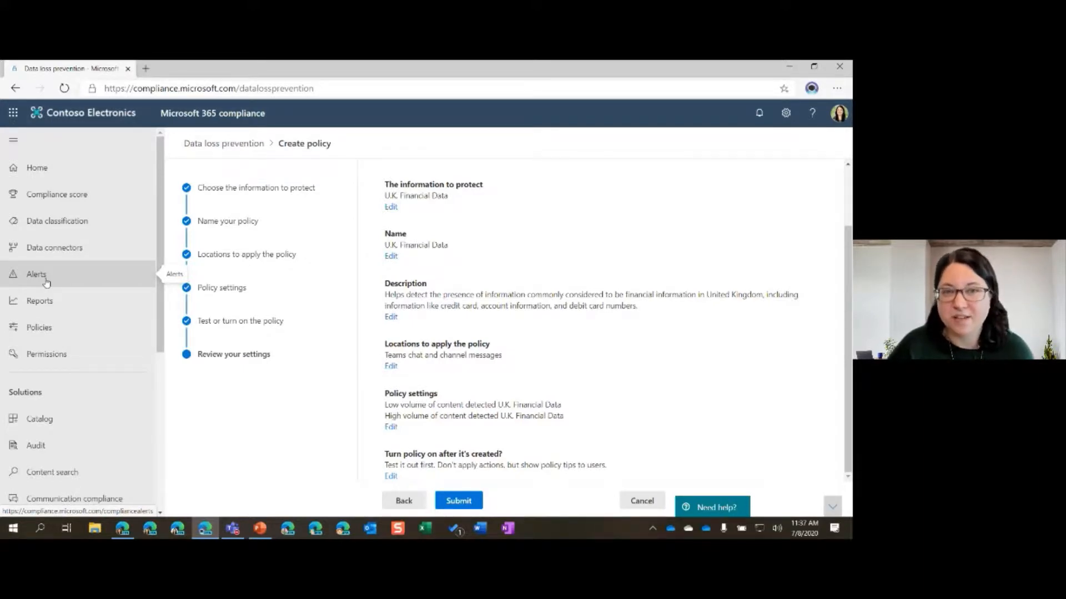
left_click(223, 289)
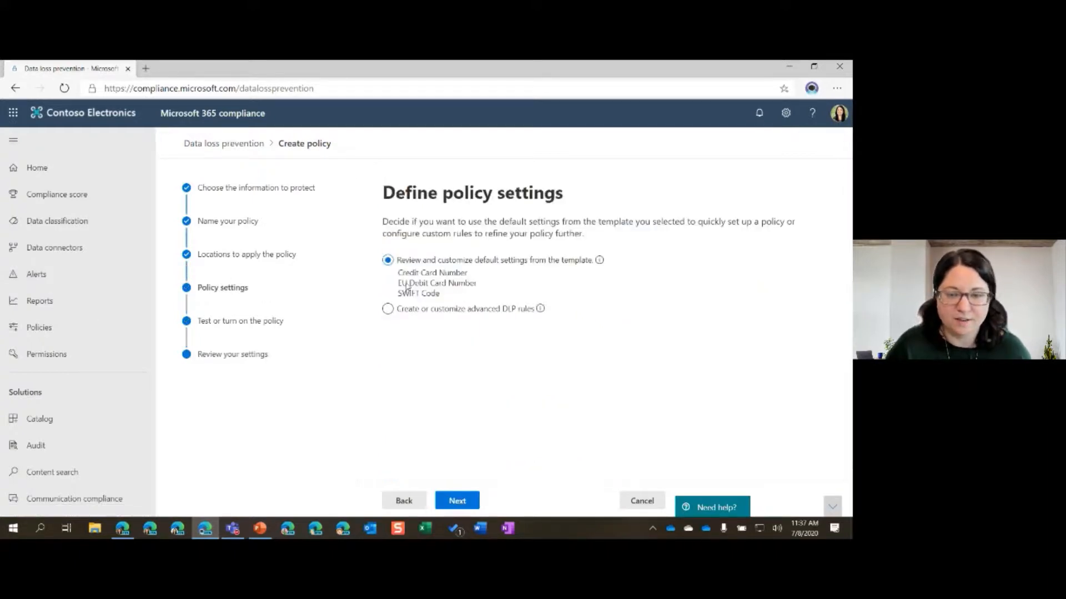
left_click(464, 501)
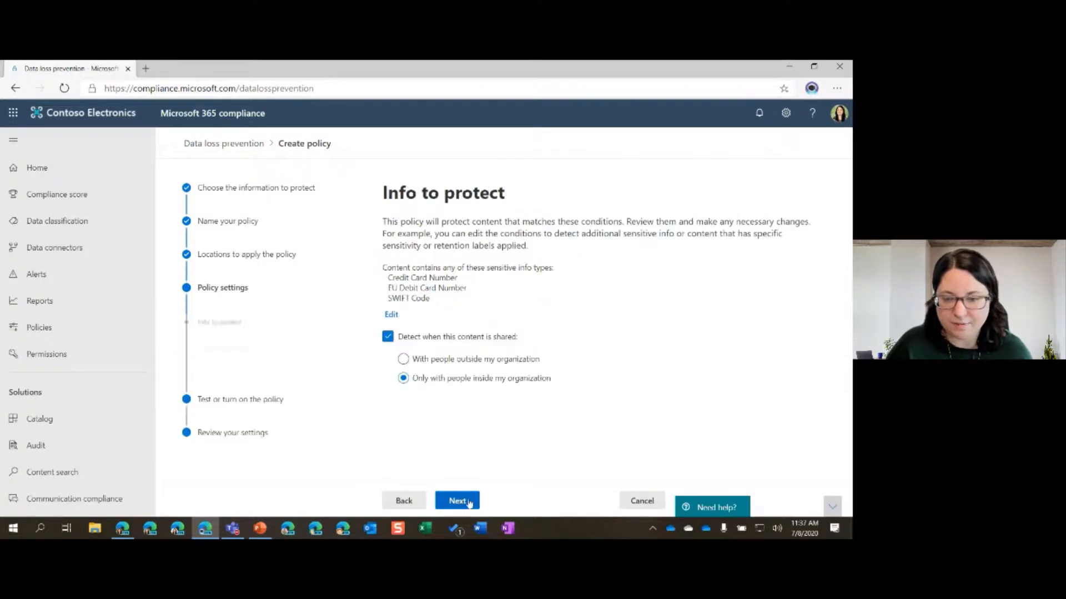
left_click(464, 501)
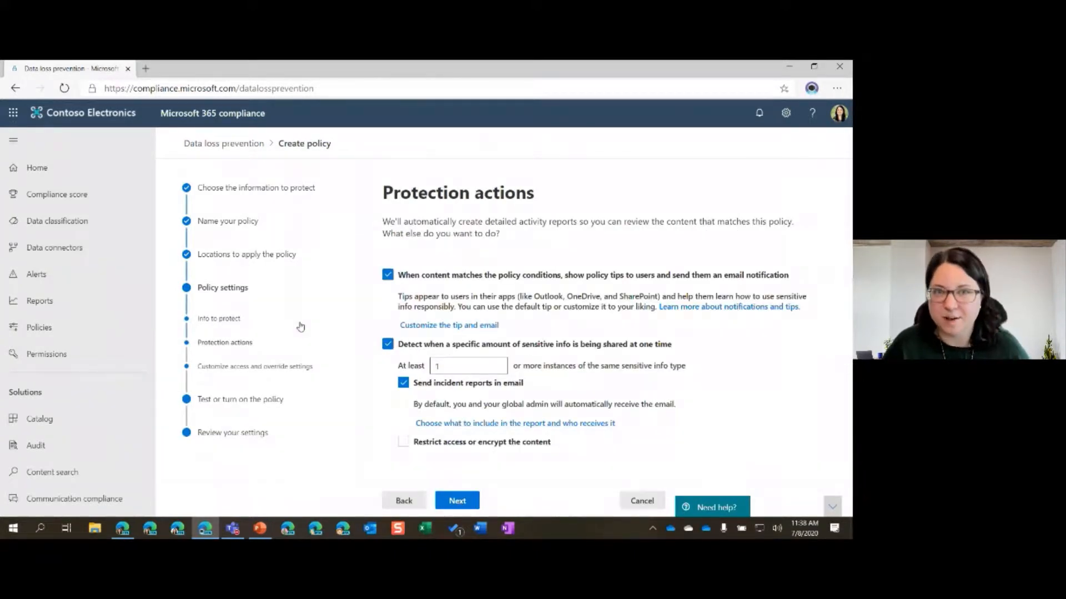
left_click_drag(497, 366, 424, 369)
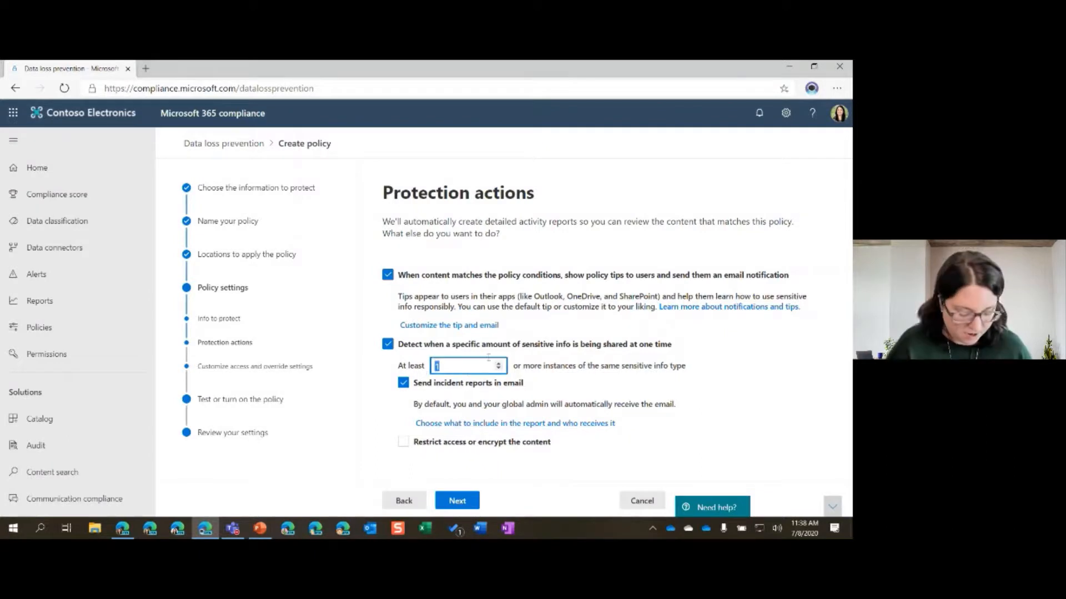
type("5")
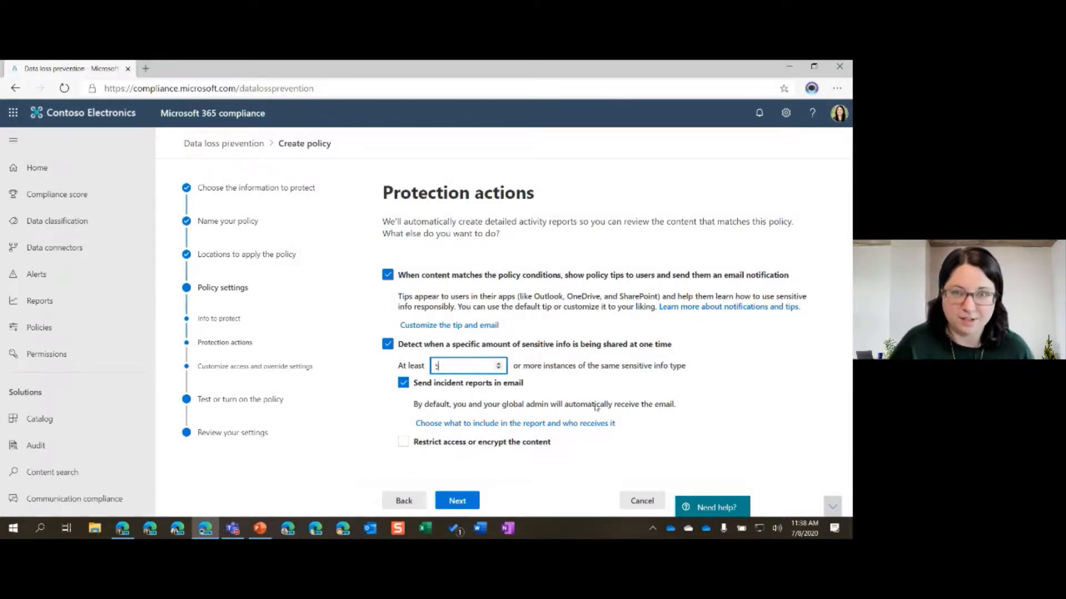
left_click(642, 501)
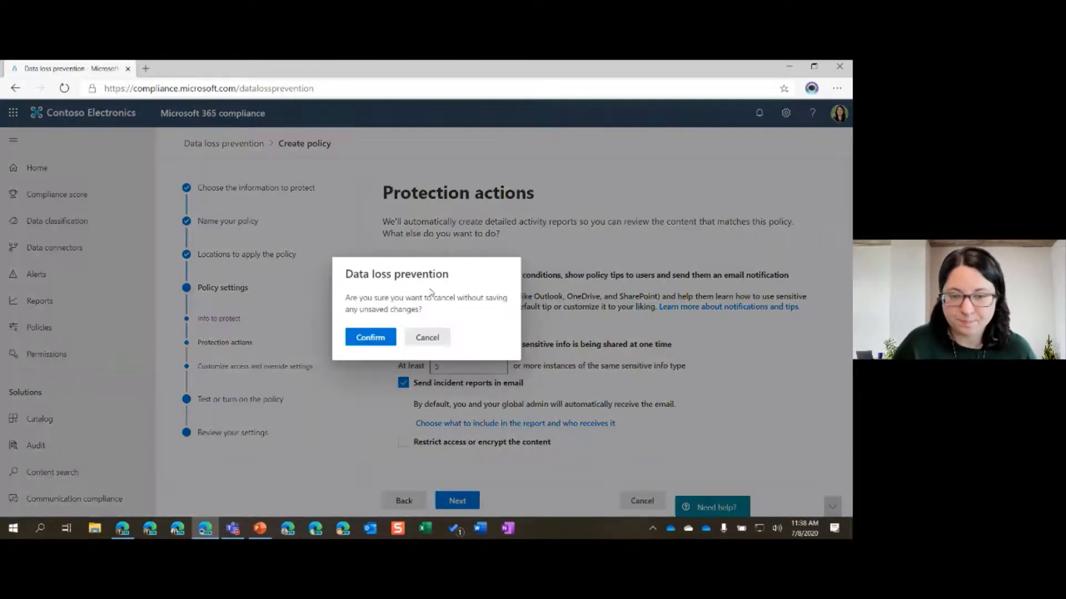
left_click(371, 337)
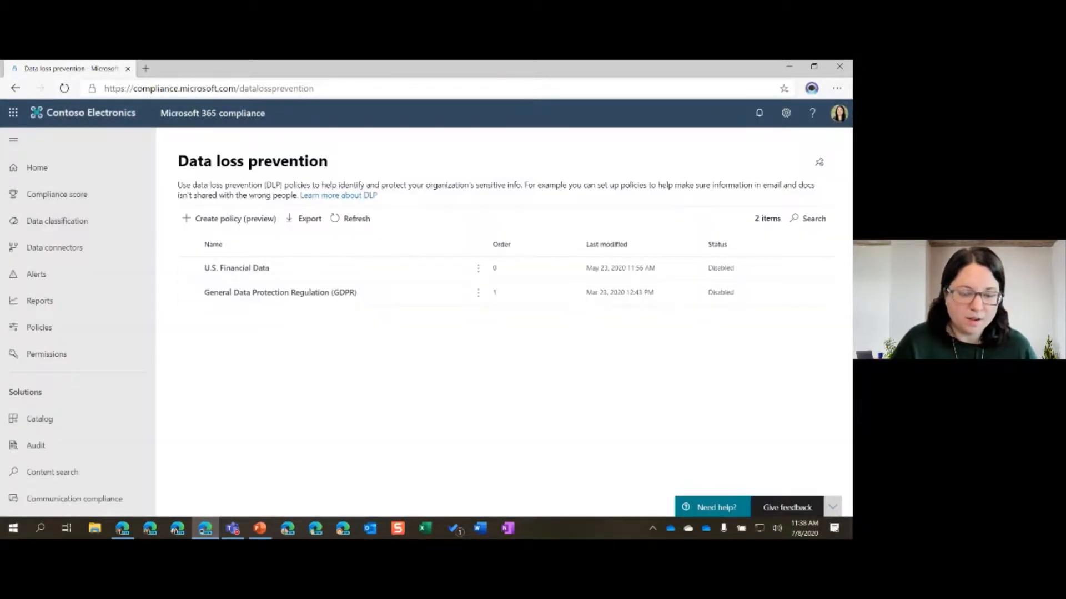
Switch to the PowerPoint presentation and start the slide show from the "How to test your policies" table slide.
mouse_move(249, 533)
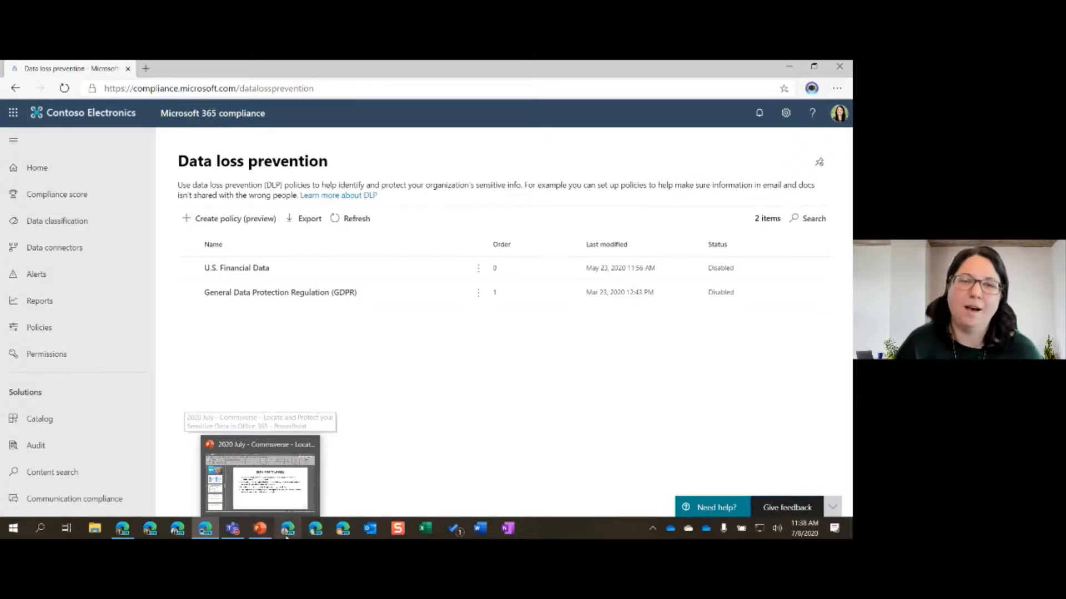
left_click(266, 534)
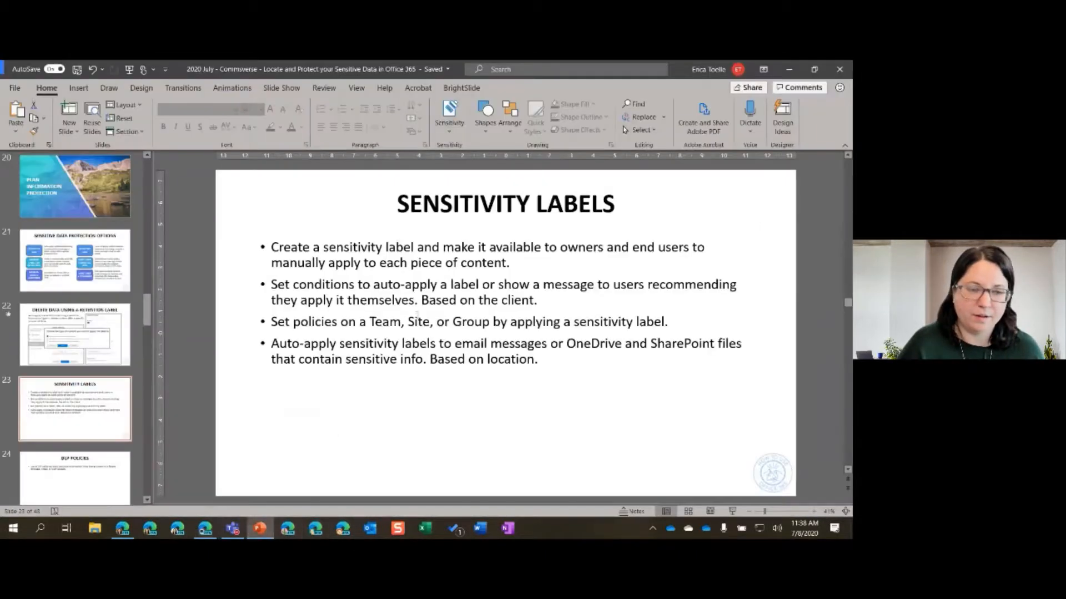
scroll(107, 418, "down", 3)
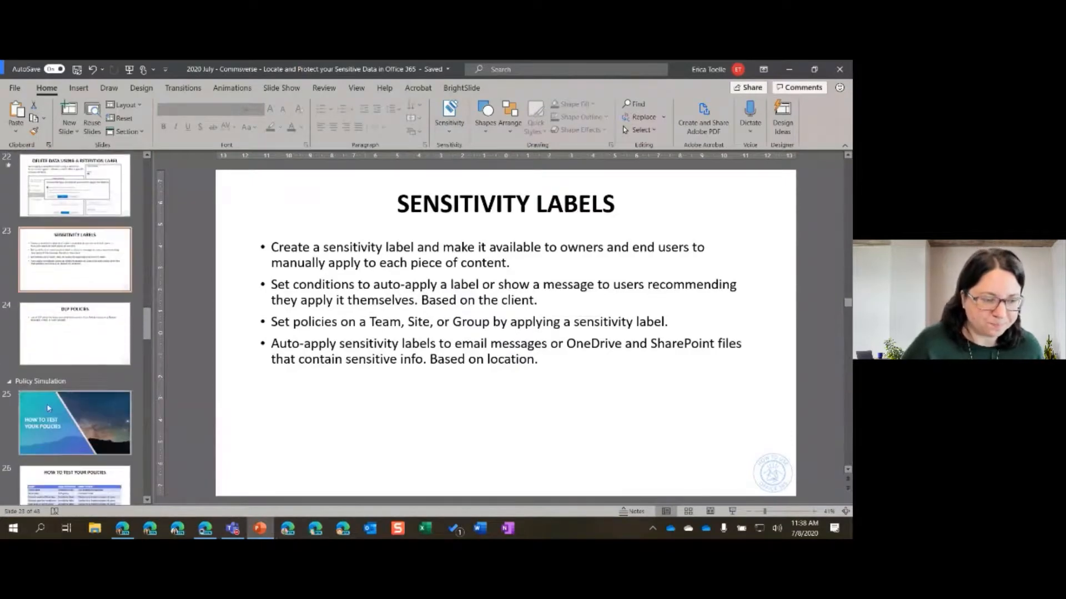
left_click(107, 422)
left_click(106, 480)
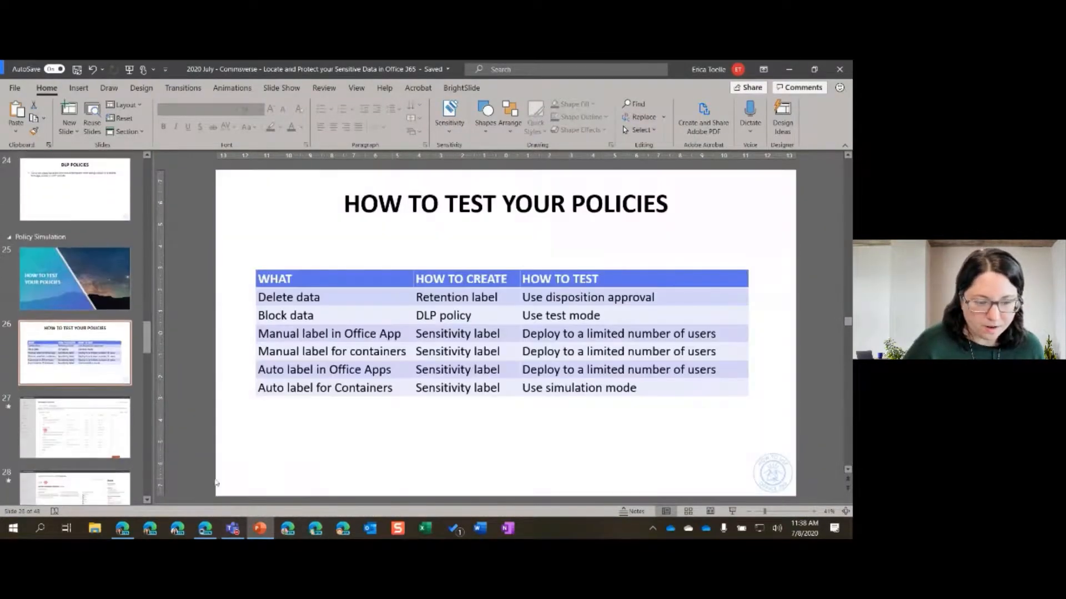
left_click(731, 511)
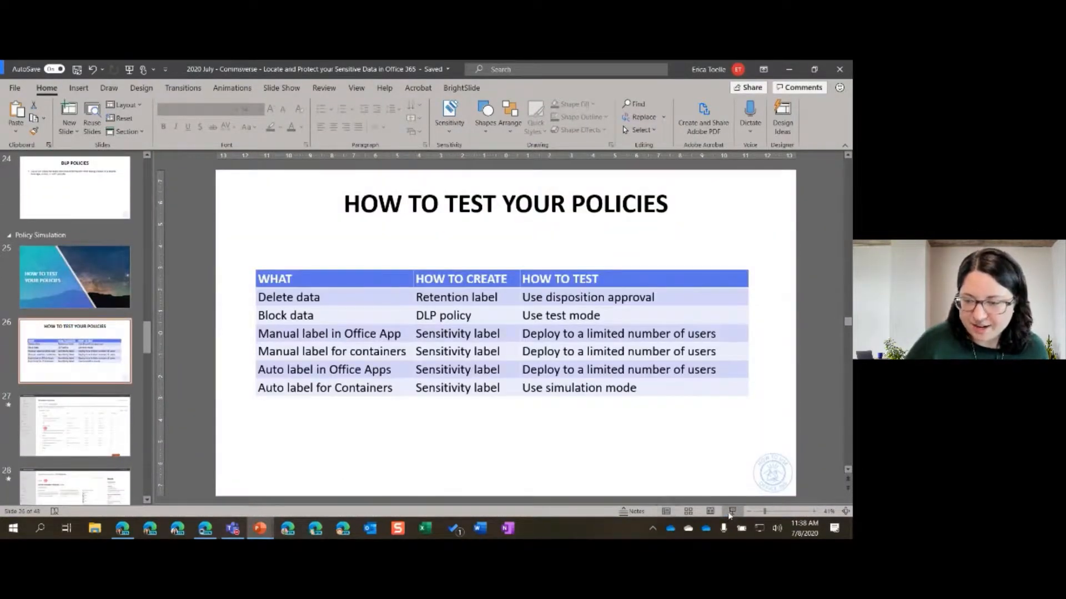